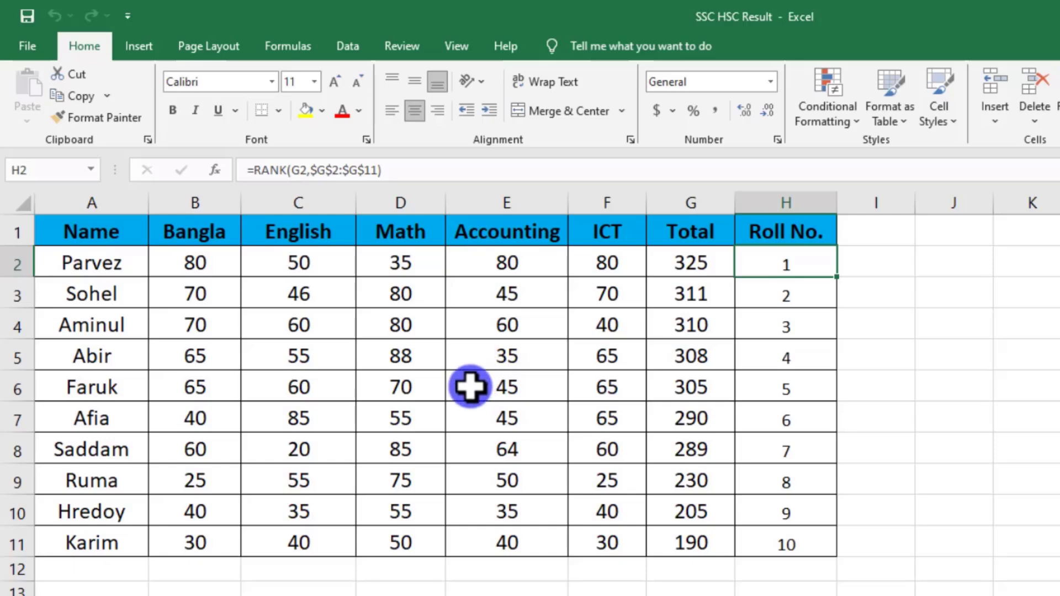
{"action": "left_click", "coordinate": [297, 344]}
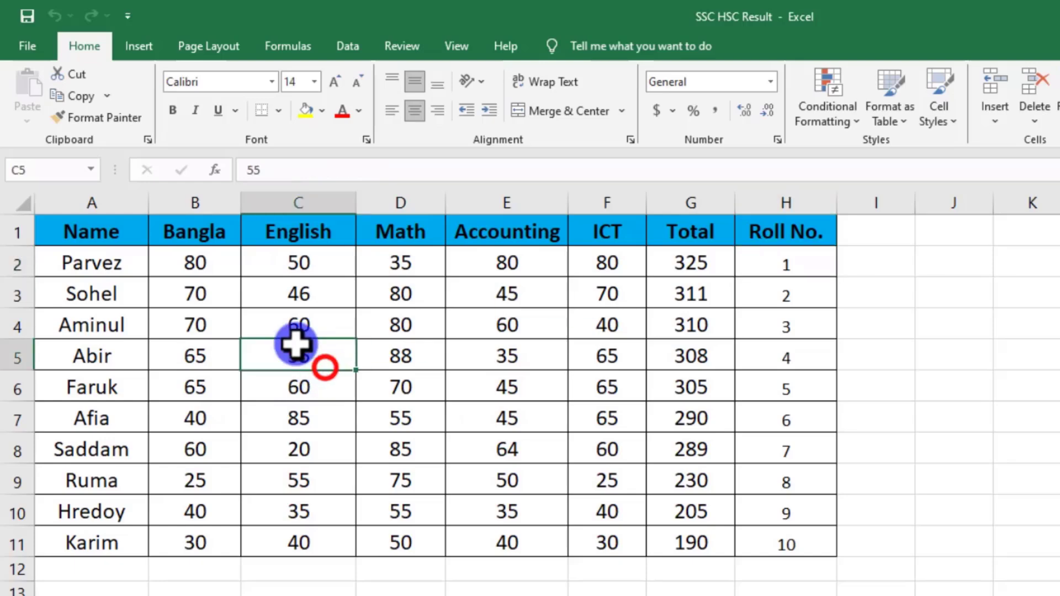
{"action": "left_click_drag", "start_coordinate": [187, 265], "coordinate": [466, 415]}
{"action": "left_click", "coordinate": [468, 416]}
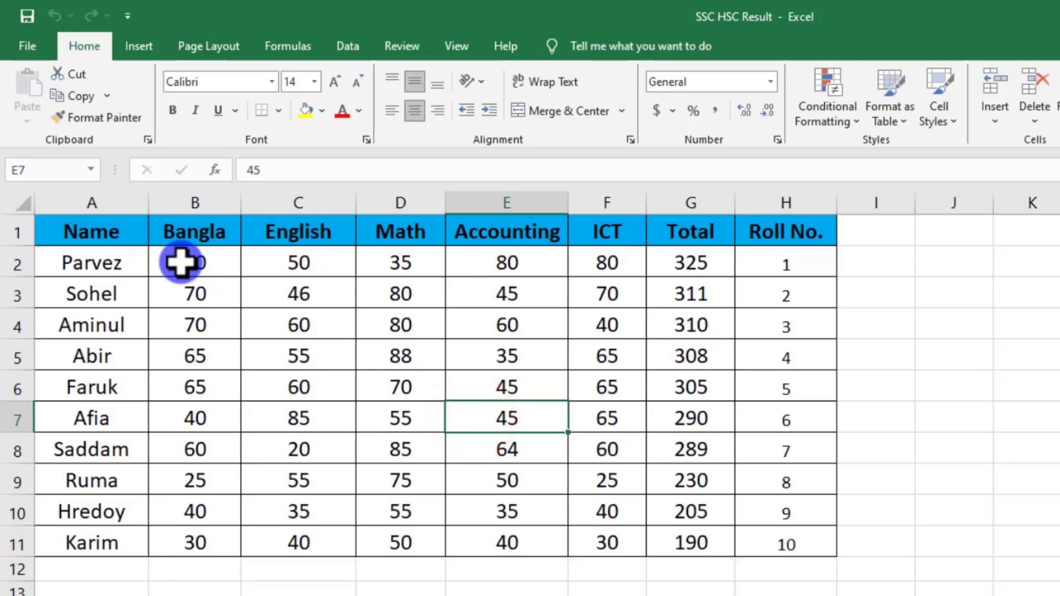
Start a Greater Than highlight rule on the marks and totals in B2:G11 with a threshold of 50.
{"action": "left_click_drag", "start_coordinate": [179, 261], "coordinate": [717, 535]}
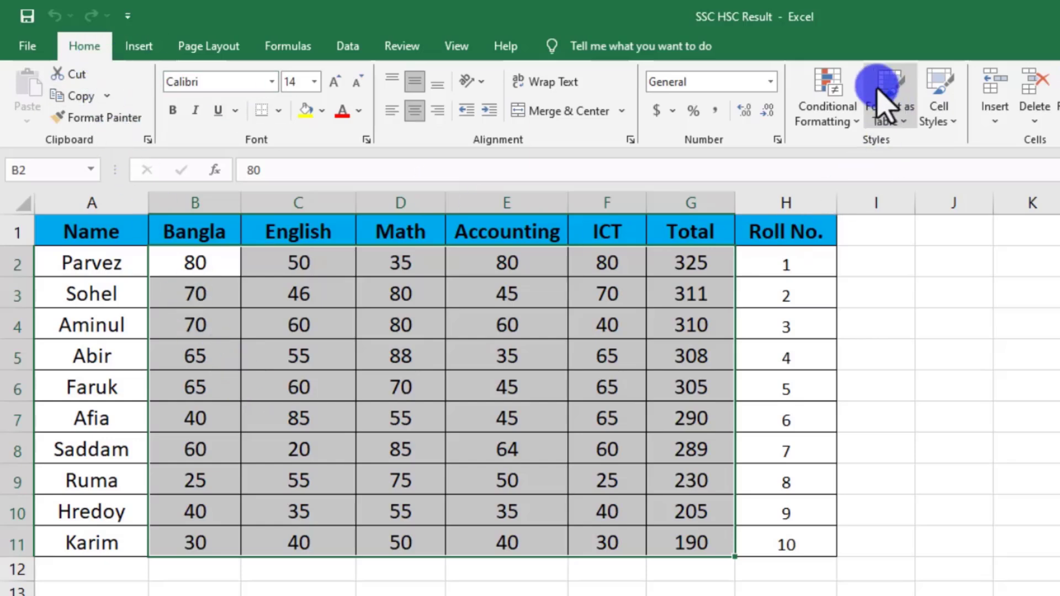
{"action": "left_click", "coordinate": [827, 111]}
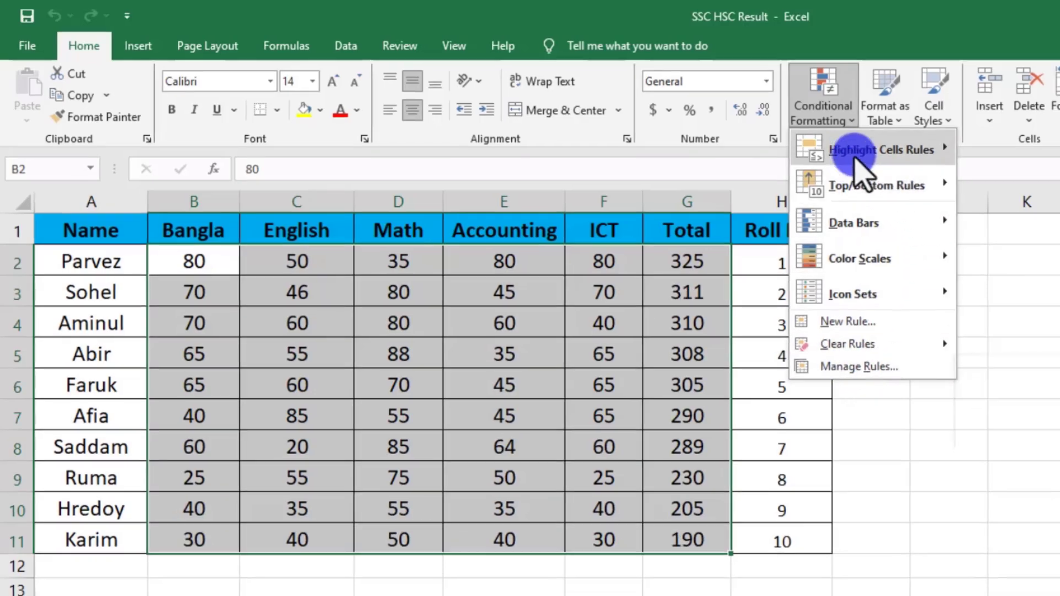
{"action": "mouse_move", "coordinate": [845, 150]}
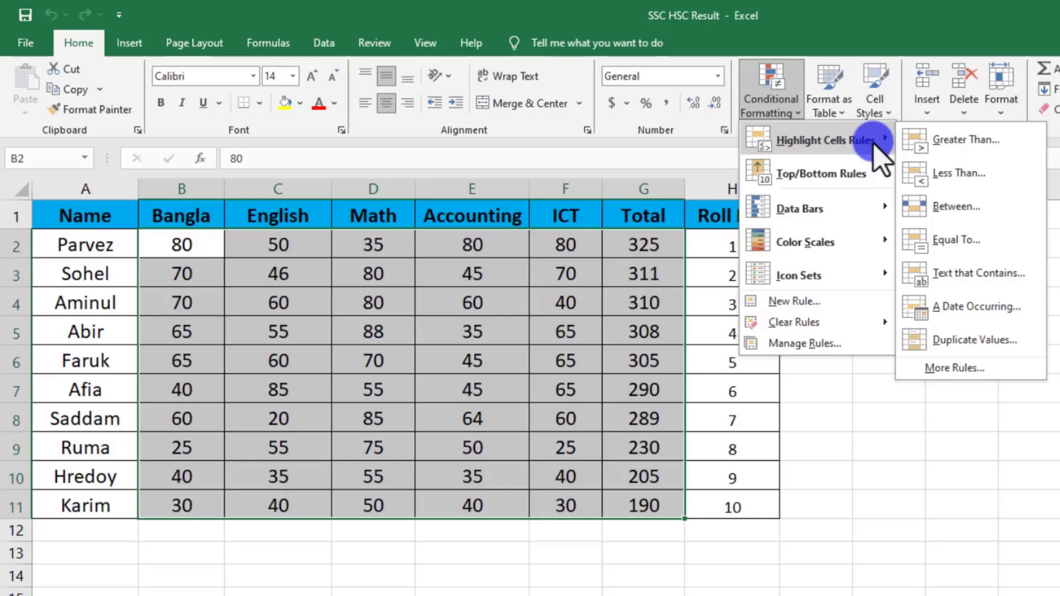
{"action": "left_click", "coordinate": [958, 145]}
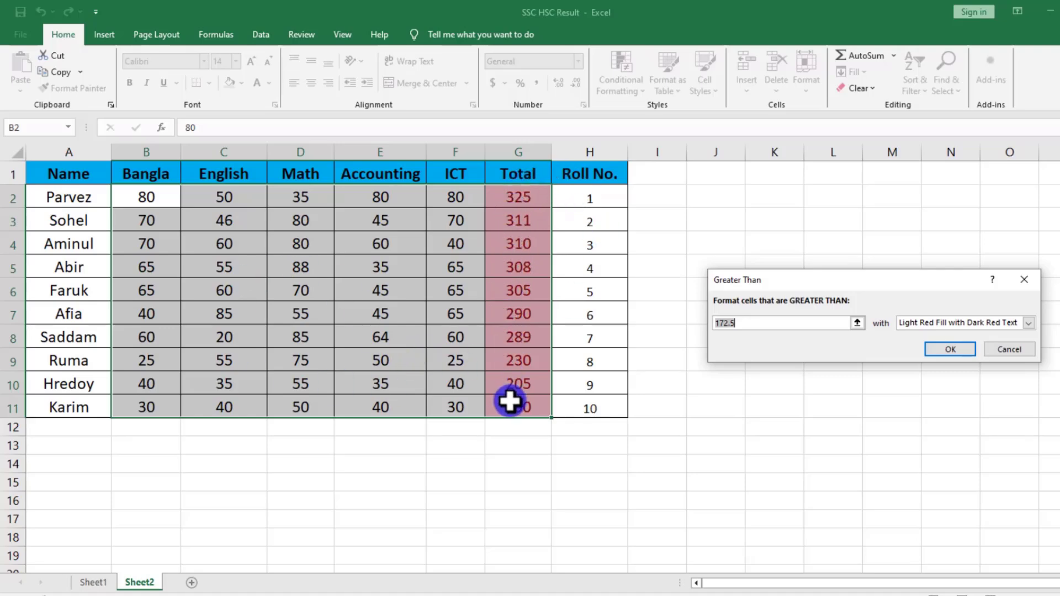
{"action": "left_click", "coordinate": [740, 325]}
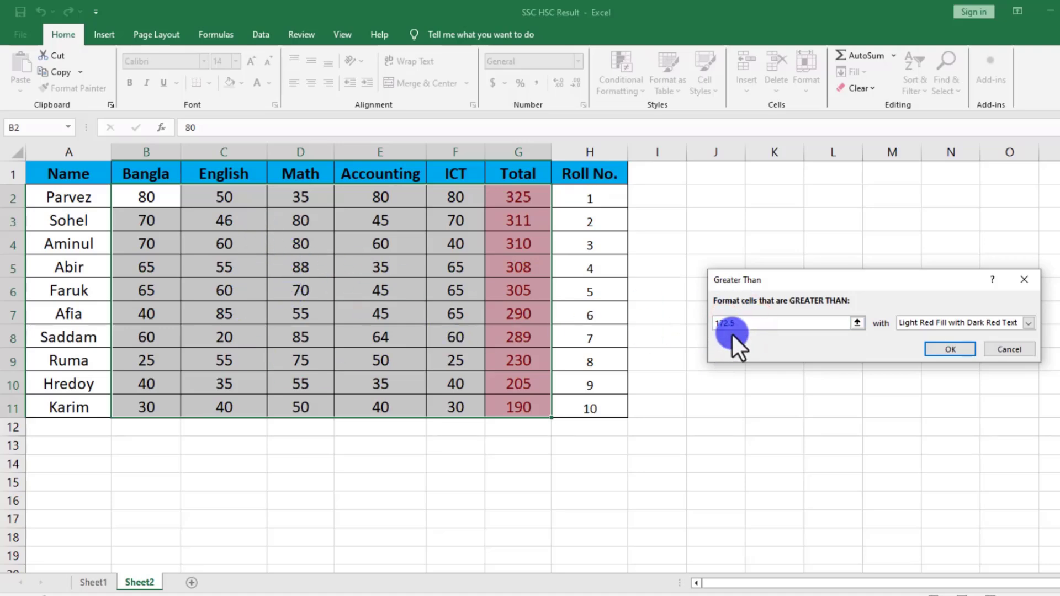
{"action": "double_click", "coordinate": [744, 325]}
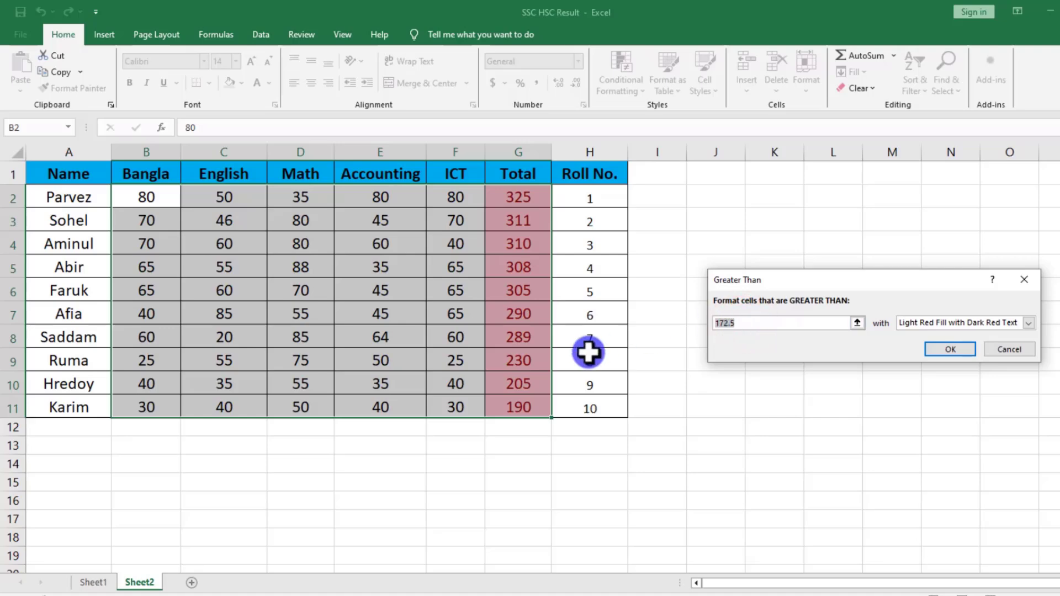
{"action": "type", "text": "50"}
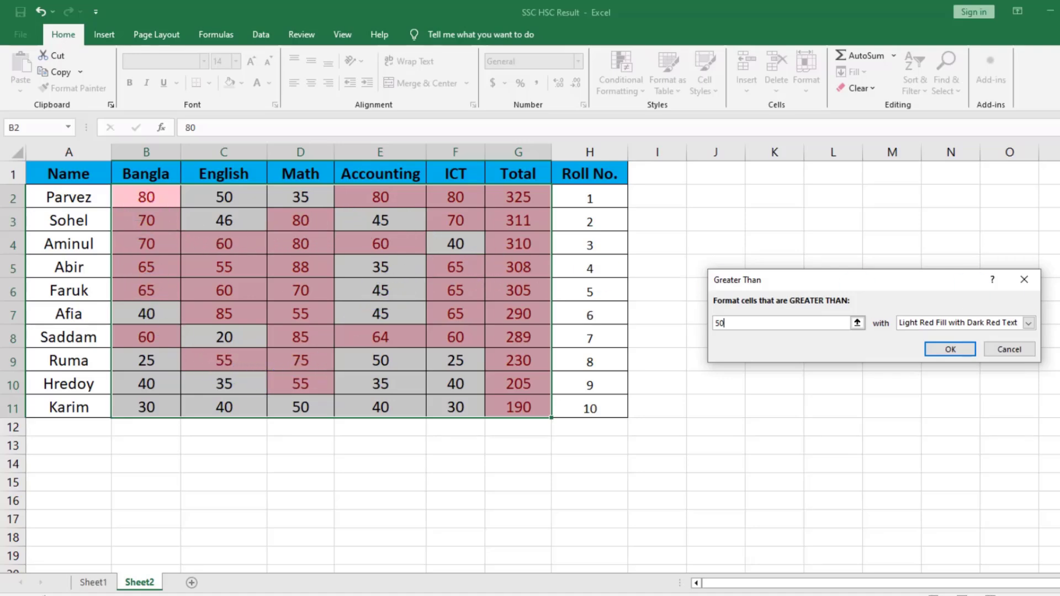
Give the Greater Than rule a custom format with a yellow fill and apply it.
{"action": "left_click", "coordinate": [1027, 324]}
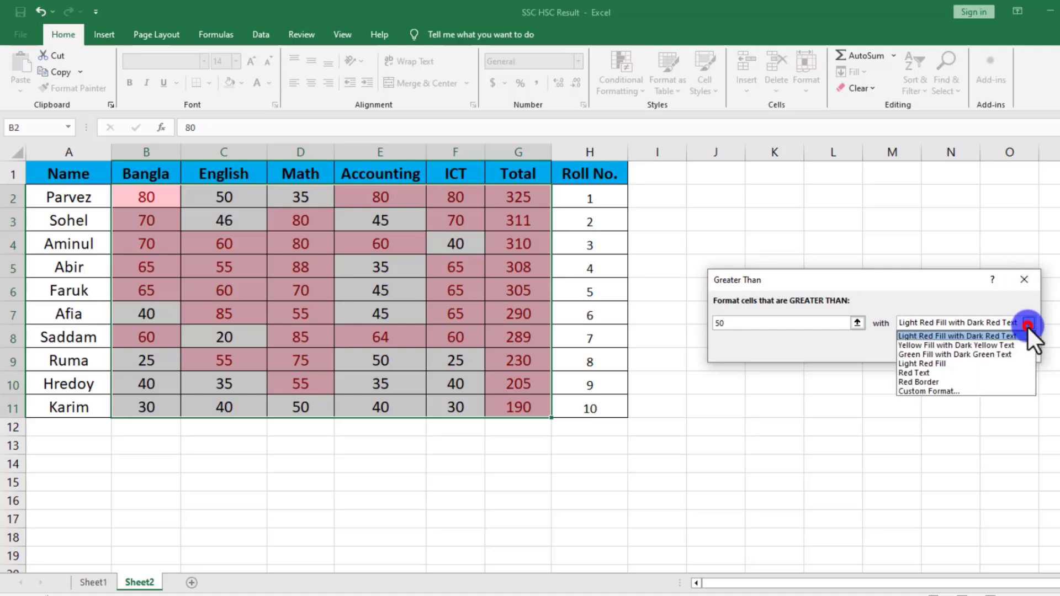
{"action": "left_click", "coordinate": [935, 392]}
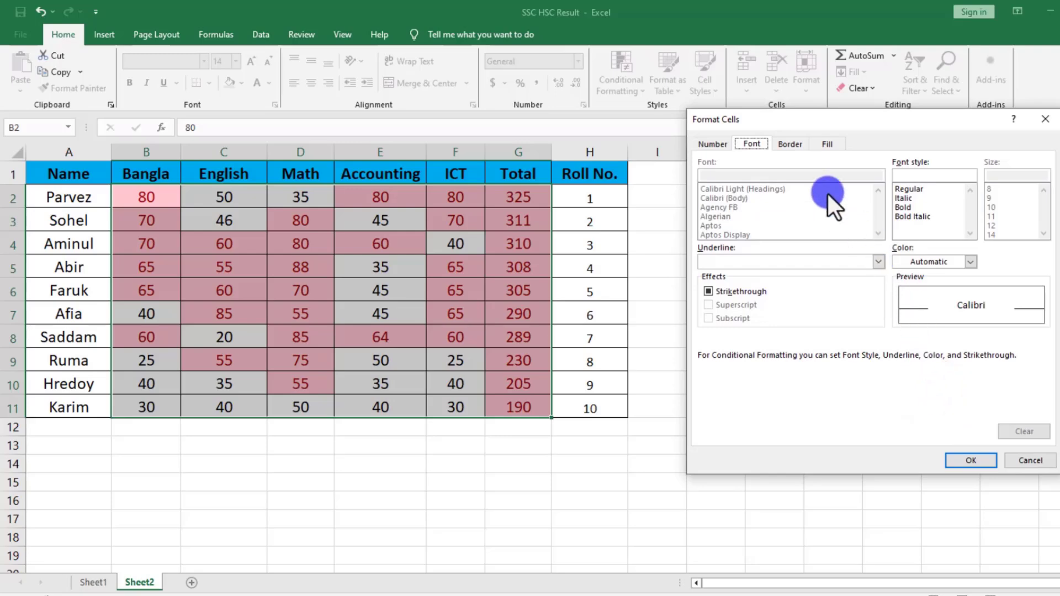
{"action": "left_click", "coordinate": [827, 145]}
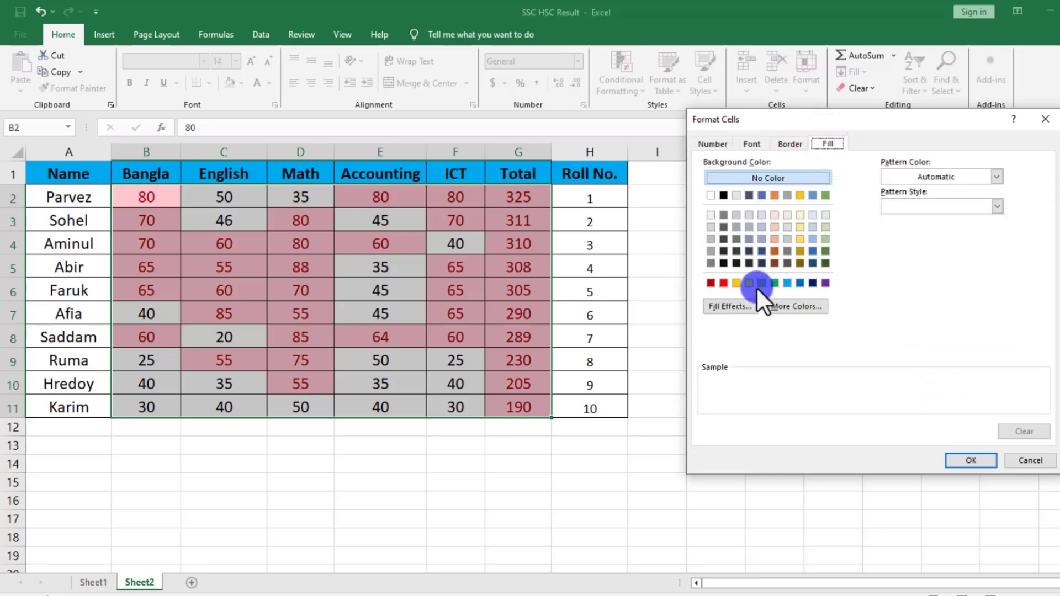
{"action": "left_click", "coordinate": [739, 279]}
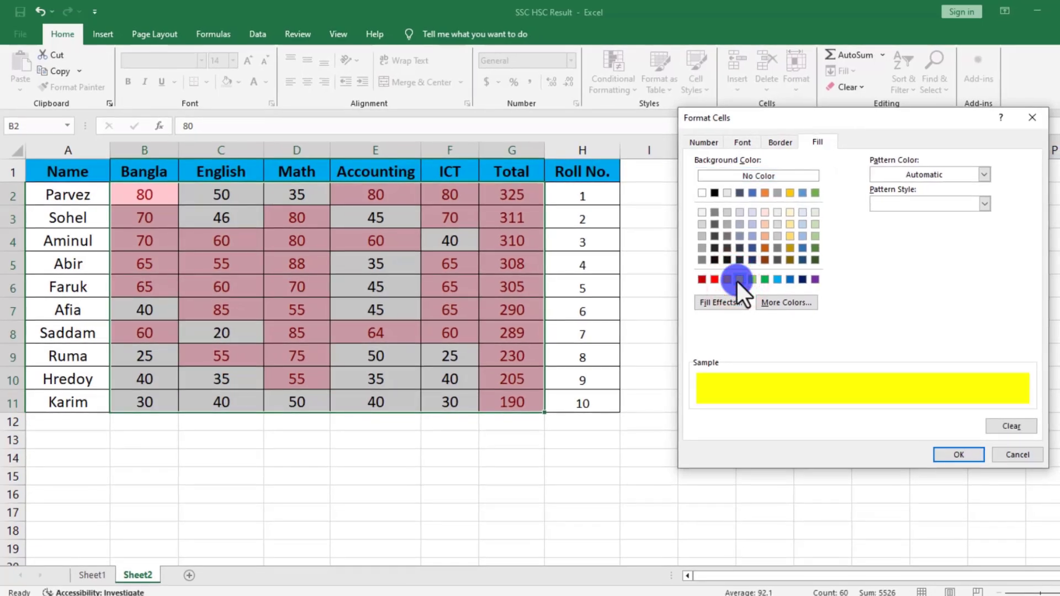
{"action": "left_click", "coordinate": [959, 455]}
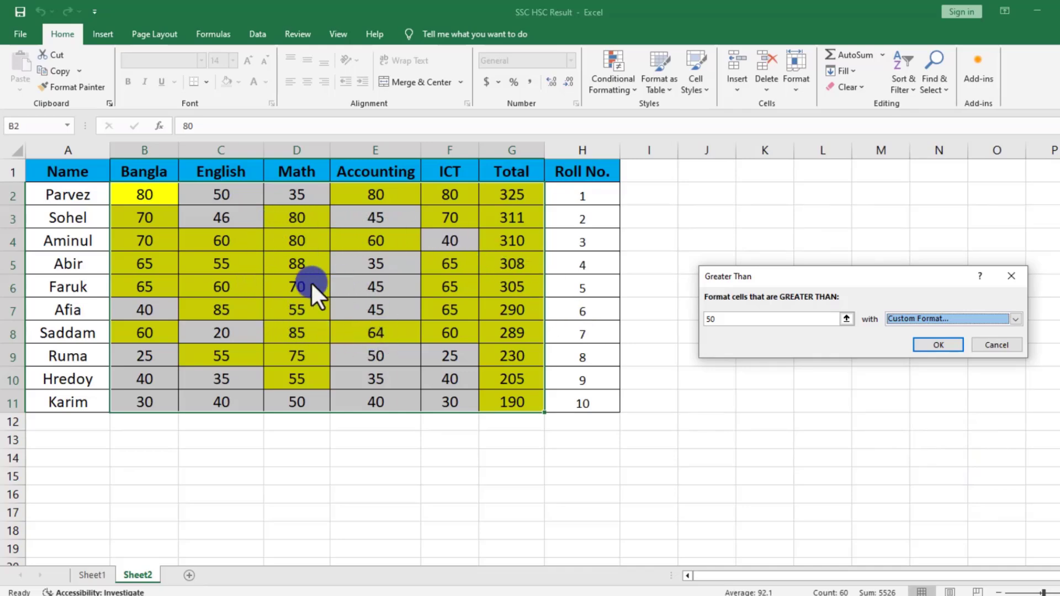
{"action": "left_click", "coordinate": [949, 347]}
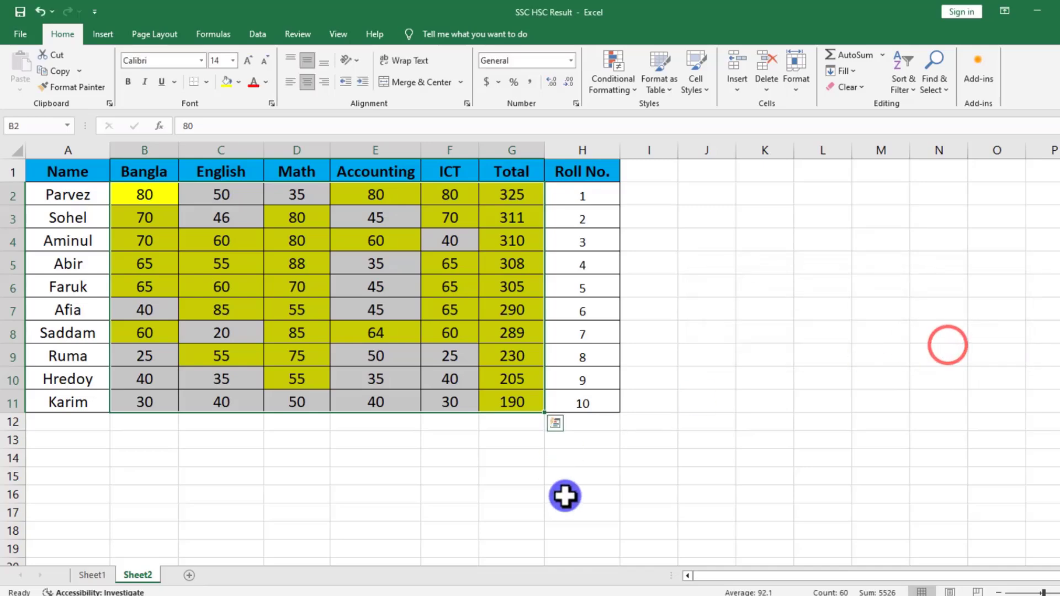
{"action": "left_click", "coordinate": [636, 487]}
{"action": "left_click", "coordinate": [144, 221]}
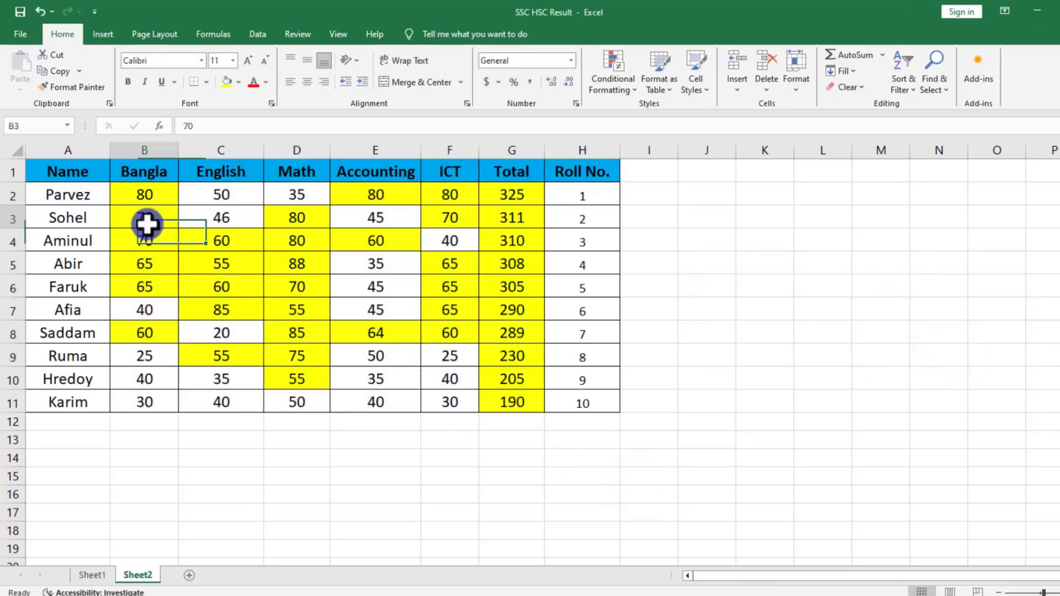
{"action": "left_click", "coordinate": [145, 309]}
{"action": "left_click", "coordinate": [411, 360]}
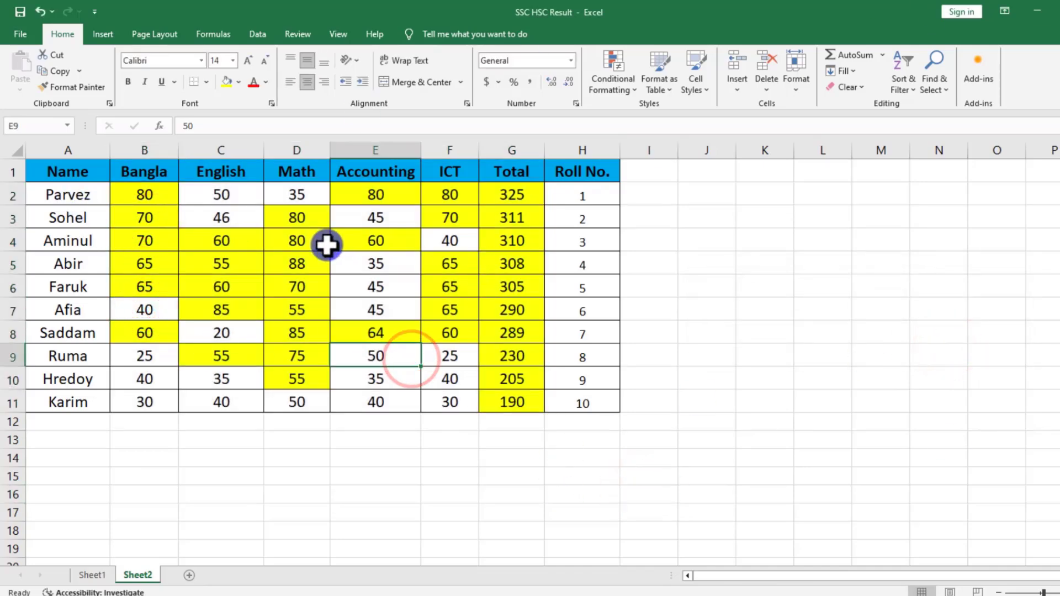
Change the English mark in C6 to 49 and the Accounting mark in E6 to 51.
{"action": "left_click", "coordinate": [217, 286]}
{"action": "type", "text": "49"}
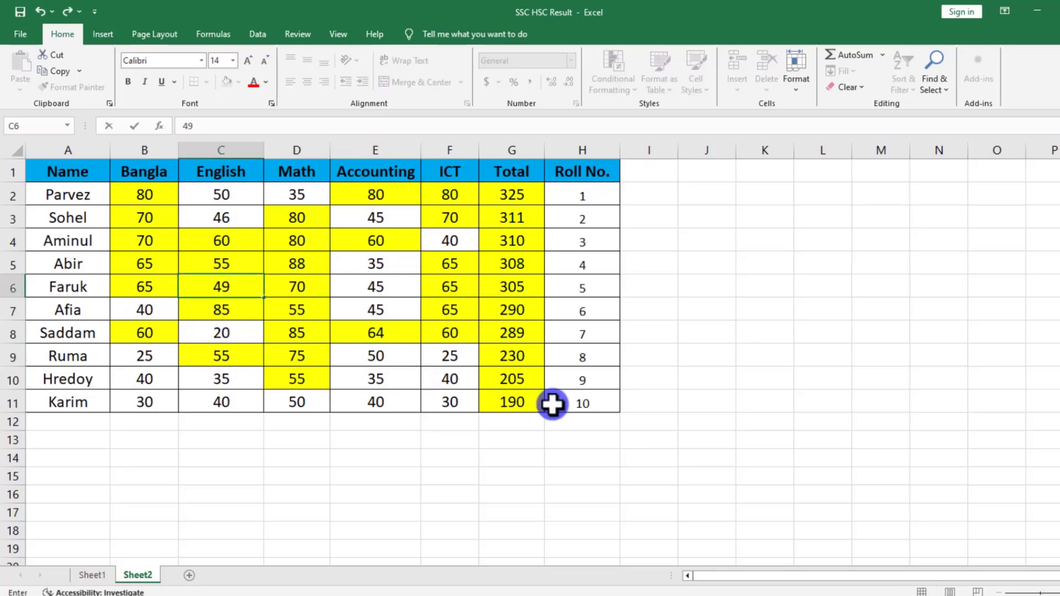
{"action": "left_click", "coordinate": [356, 560]}
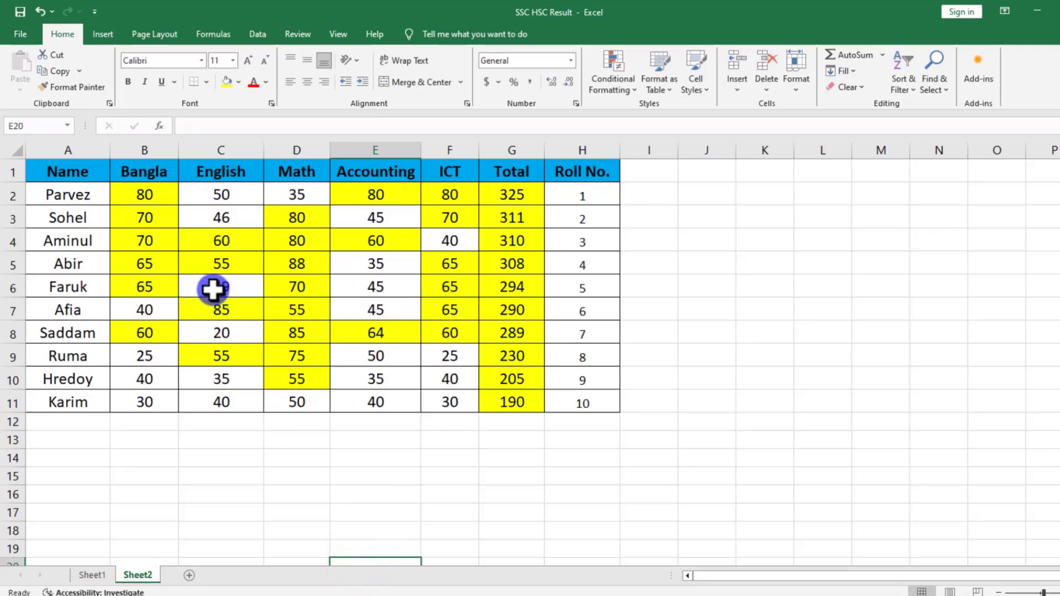
{"action": "left_click", "coordinate": [362, 289]}
{"action": "type", "text": "5"}
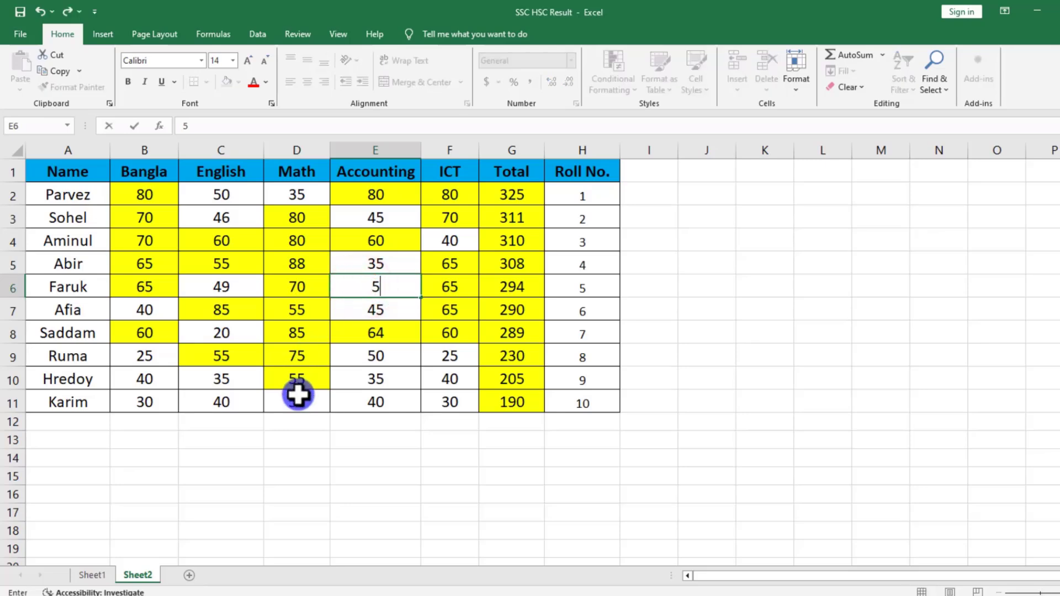
{"action": "type", "text": "1"}
{"action": "left_click", "coordinate": [381, 362]}
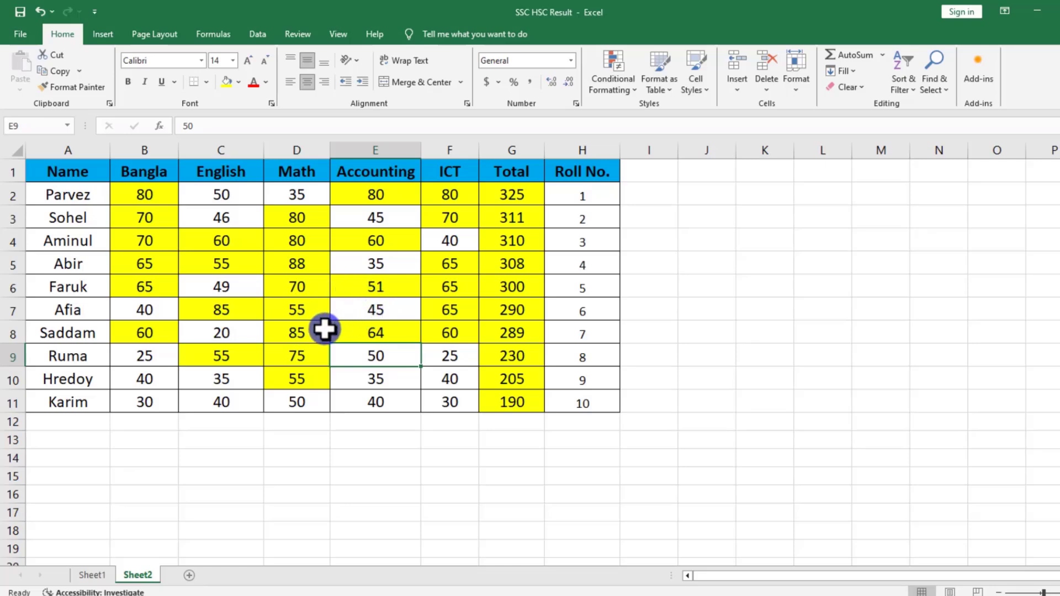
Highlight values less than 50 in B2:G11 using Light Red Fill with Dark Red Text.
{"action": "mouse_move", "coordinate": [140, 195]}
{"action": "left_mouse_down"}
{"action": "mouse_move", "coordinate": [445, 312]}
{"action": "mouse_move", "coordinate": [505, 403]}
{"action": "left_mouse_up"}
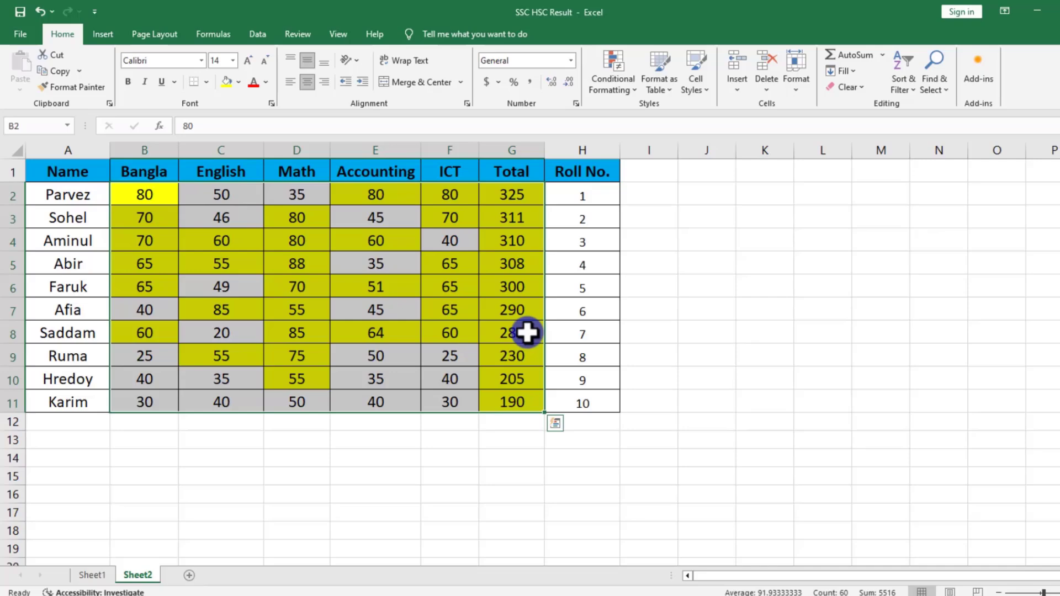
{"action": "left_click", "coordinate": [614, 64]}
{"action": "mouse_move", "coordinate": [637, 109]}
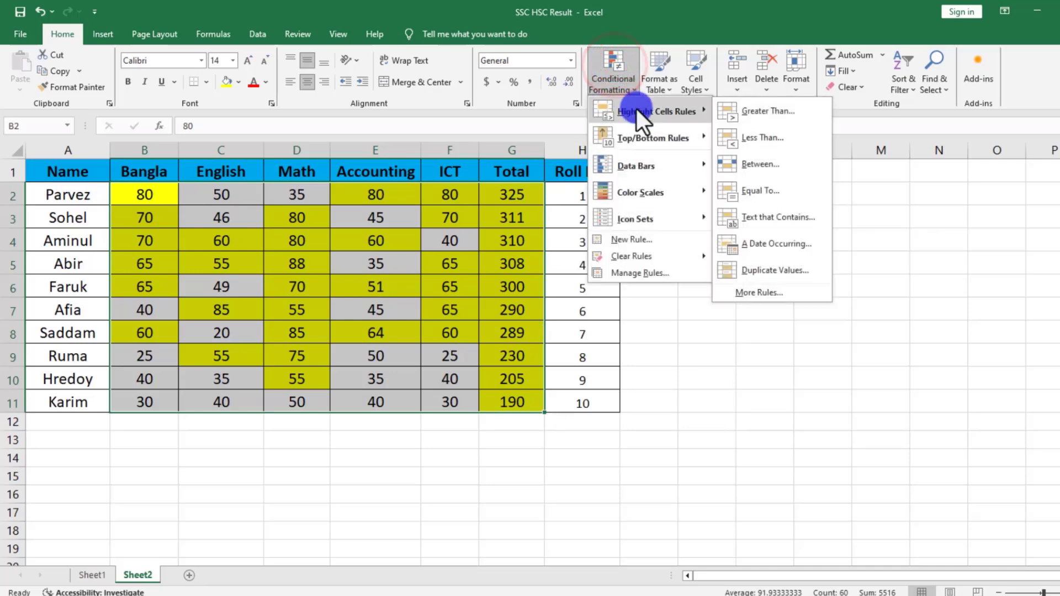
{"action": "left_click", "coordinate": [753, 141]}
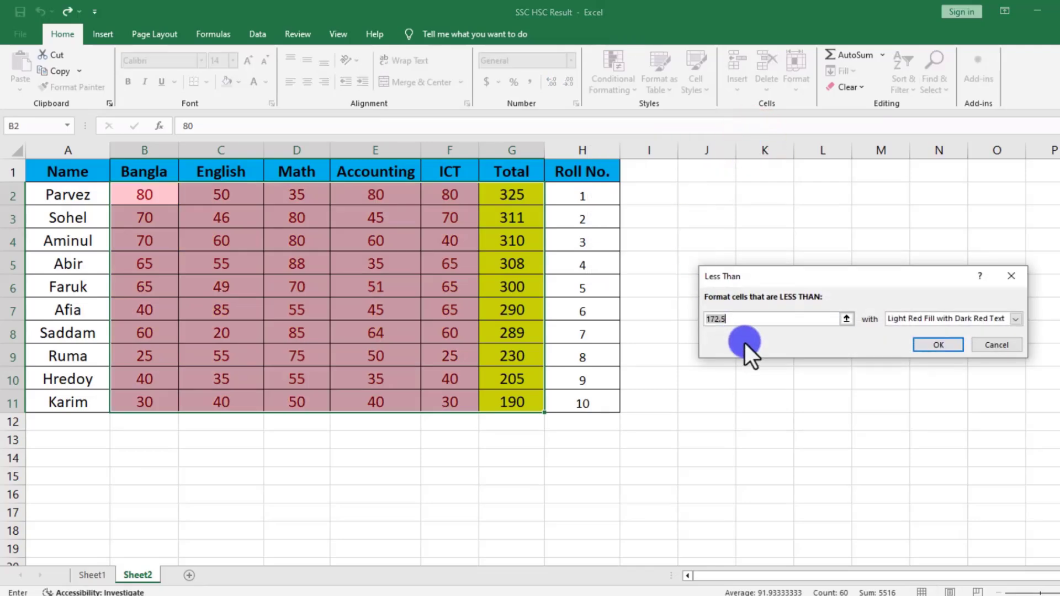
{"action": "left_click_drag", "start_coordinate": [738, 318], "coordinate": [698, 325]}
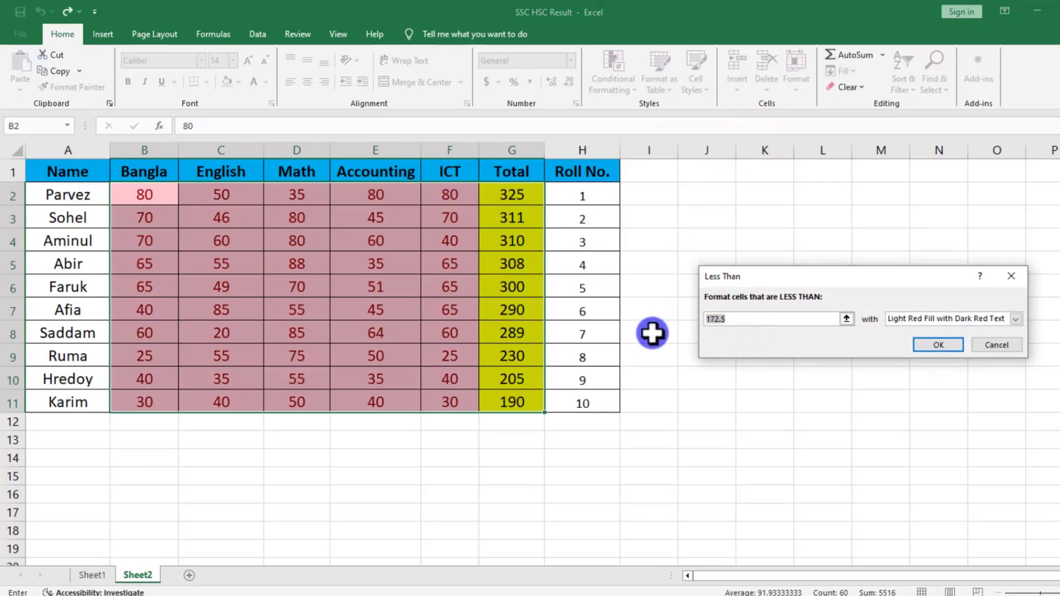
{"action": "type", "text": "50"}
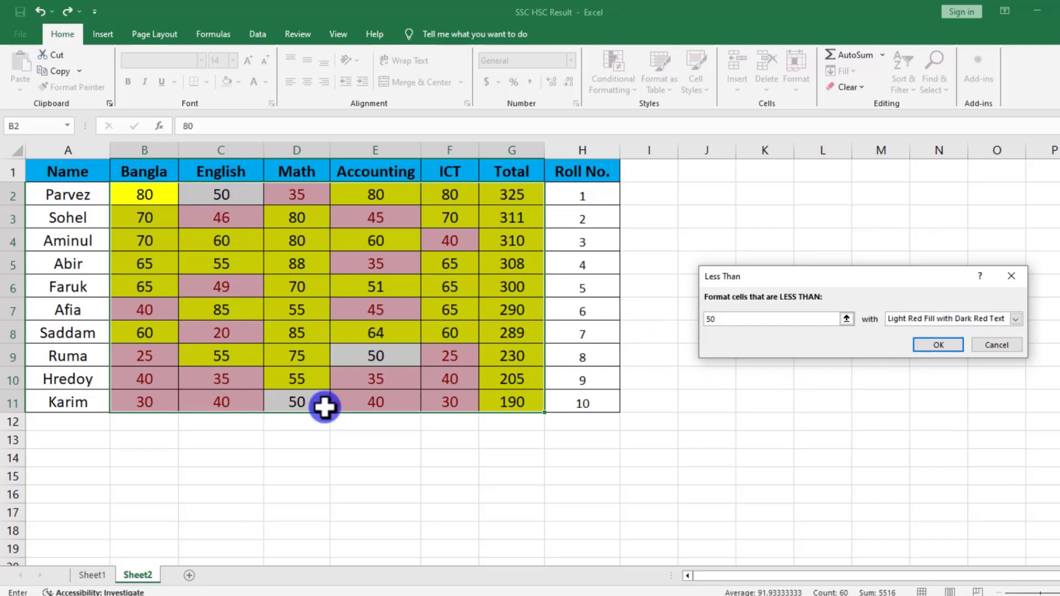
{"action": "left_click", "coordinate": [1015, 320]}
{"action": "left_click", "coordinate": [827, 409]}
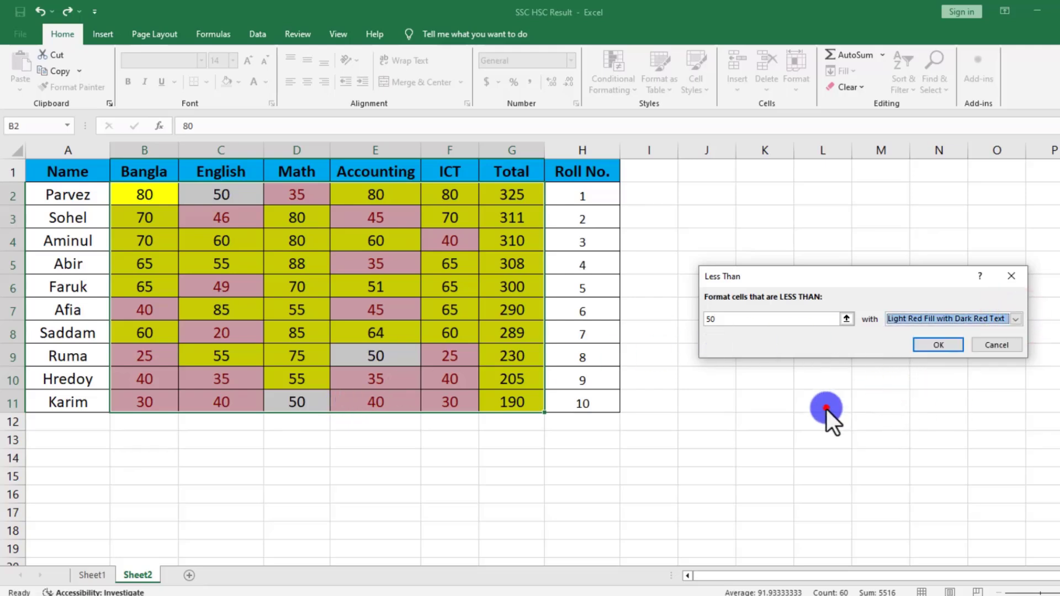
{"action": "left_click", "coordinate": [933, 349]}
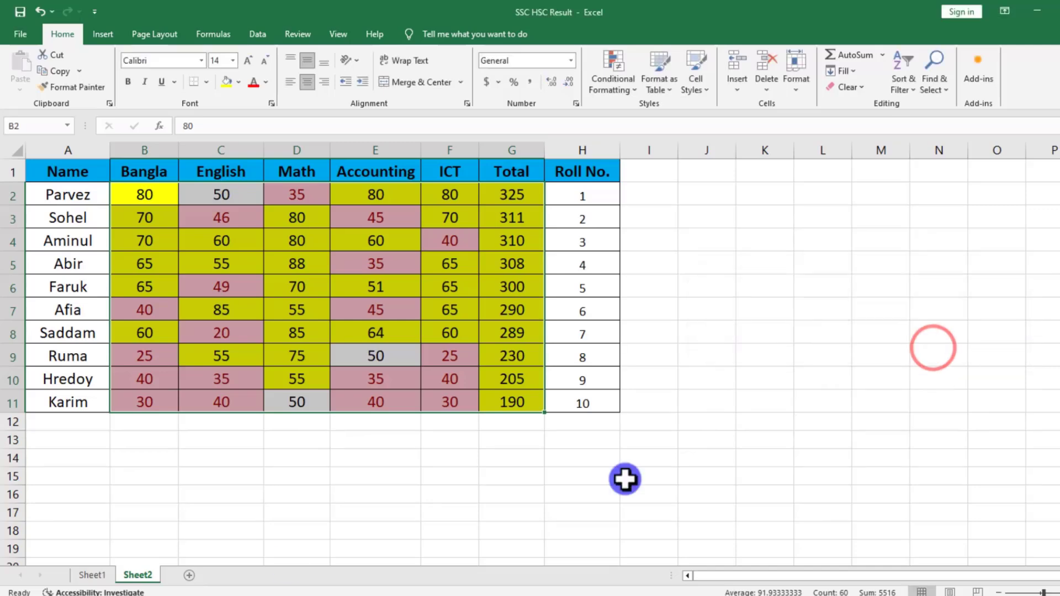
{"action": "left_click", "coordinate": [452, 530]}
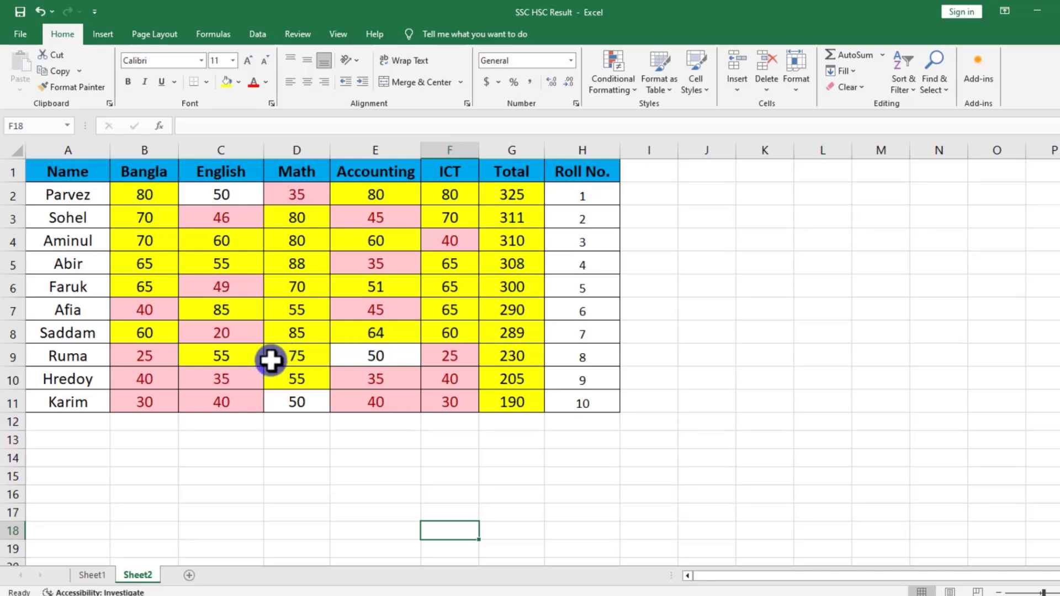
Check how the highlight rules treat the cells holding exactly 50 in C2, E9 and D11.
{"action": "left_click", "coordinate": [292, 399]}
{"action": "left_click", "coordinate": [360, 355]}
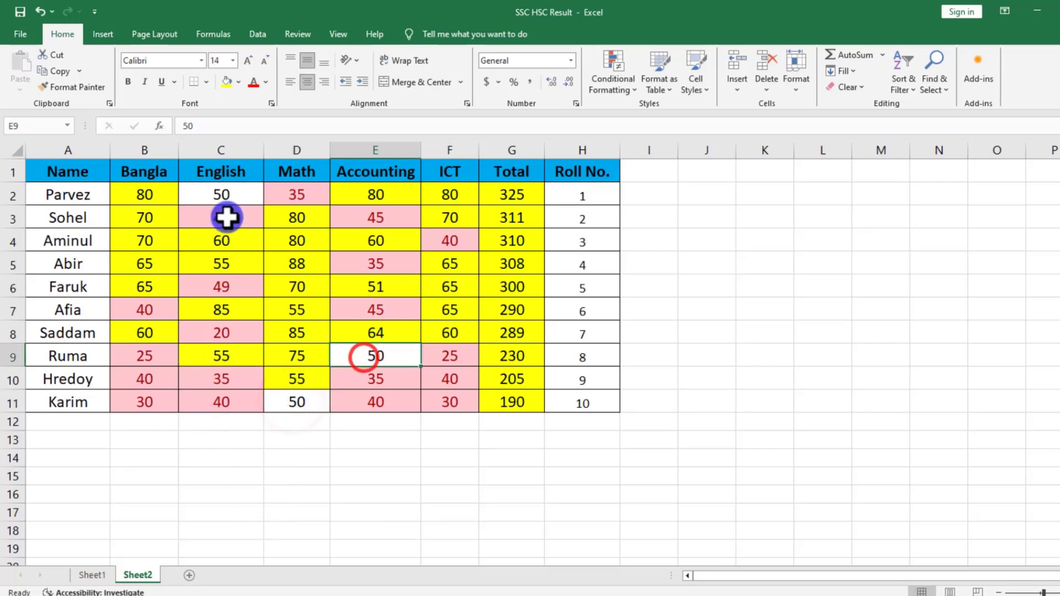
{"action": "left_click", "coordinate": [219, 200]}
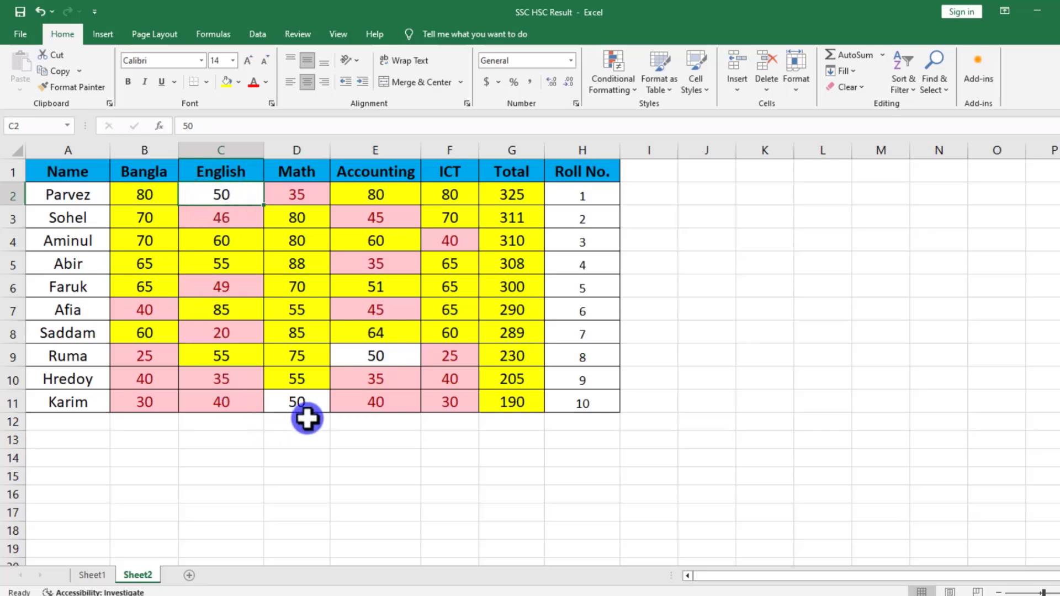
{"action": "left_click", "coordinate": [371, 358]}
{"action": "left_click", "coordinate": [288, 407]}
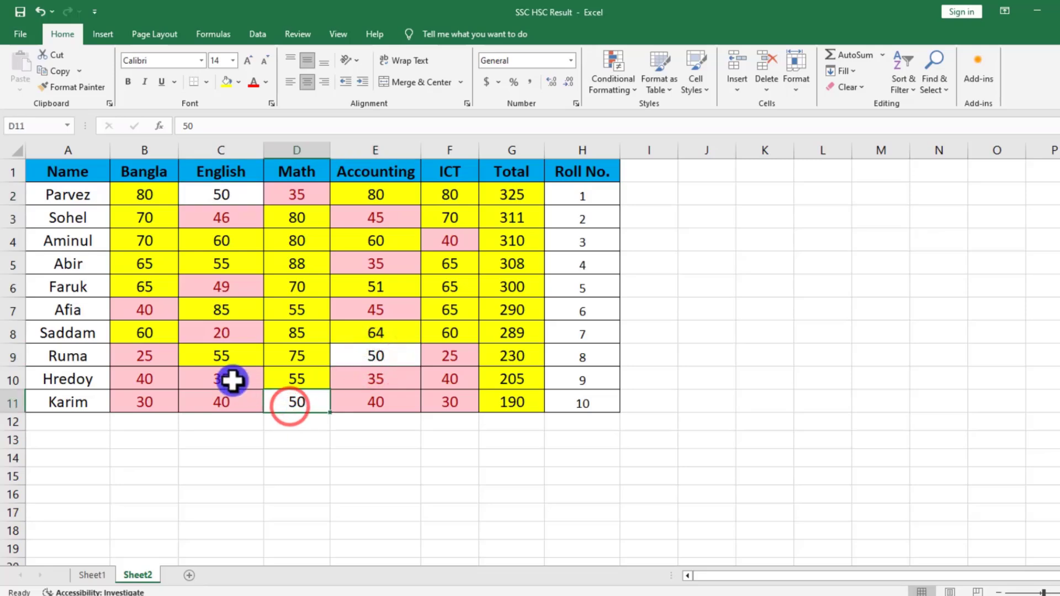
{"action": "left_click", "coordinate": [192, 351]}
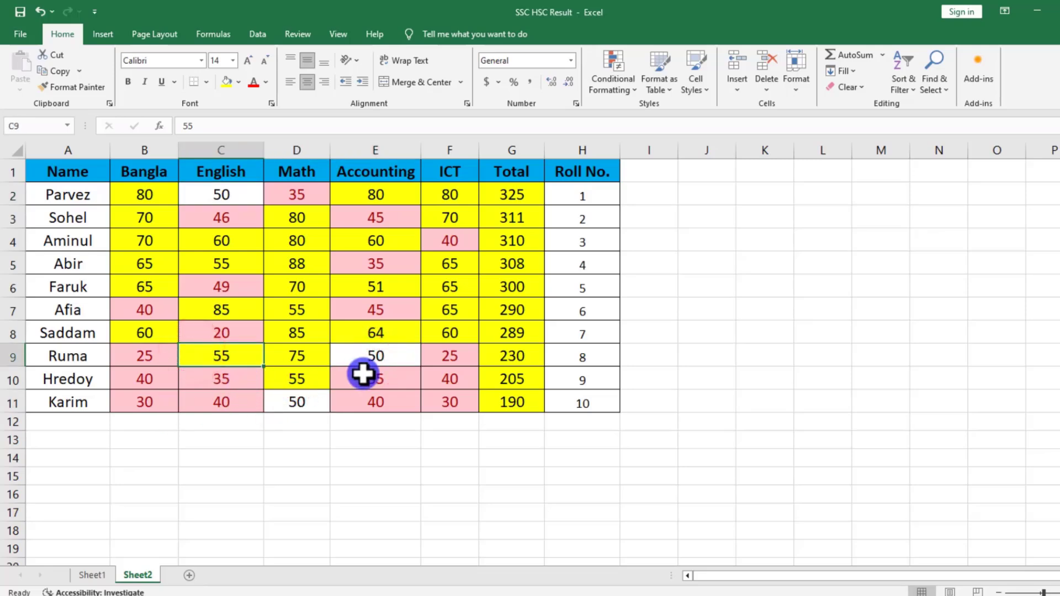
Change the Math mark in D5 to 45 and check its highlighting.
{"action": "left_click", "coordinate": [299, 268]}
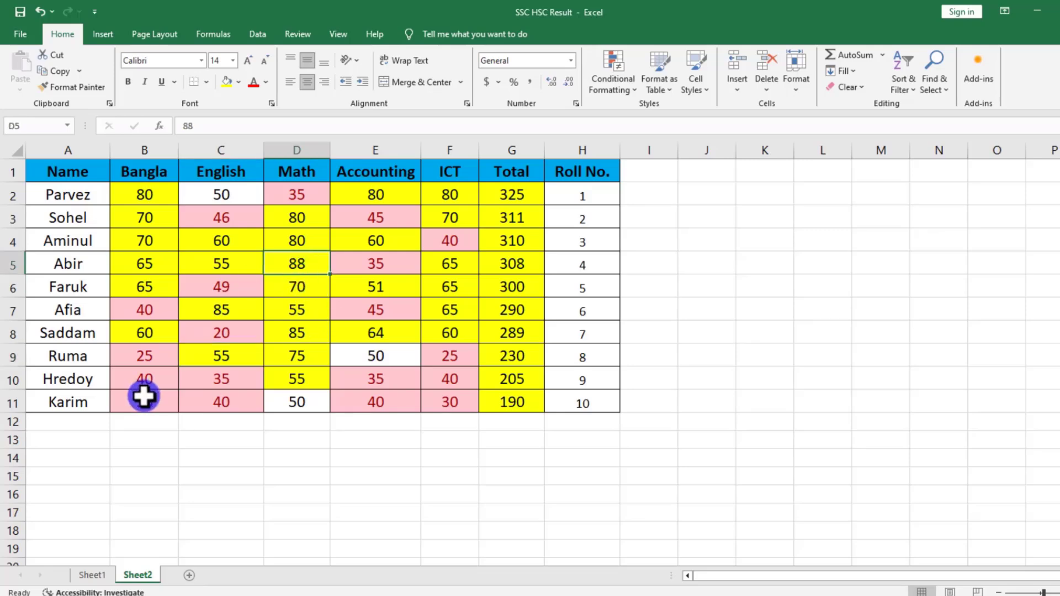
{"action": "type", "text": "45"}
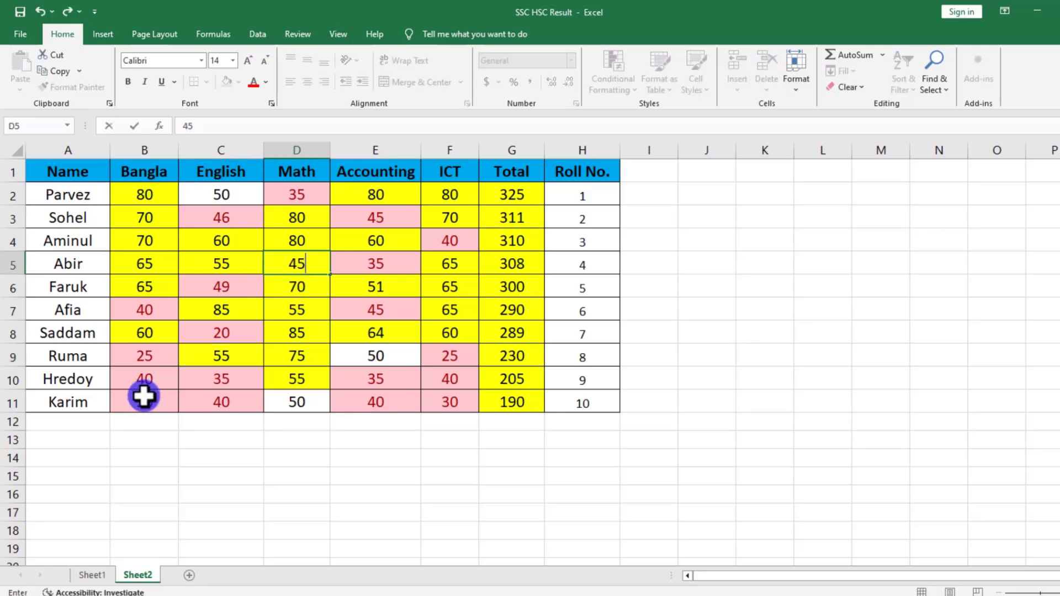
{"action": "left_click", "coordinate": [333, 362]}
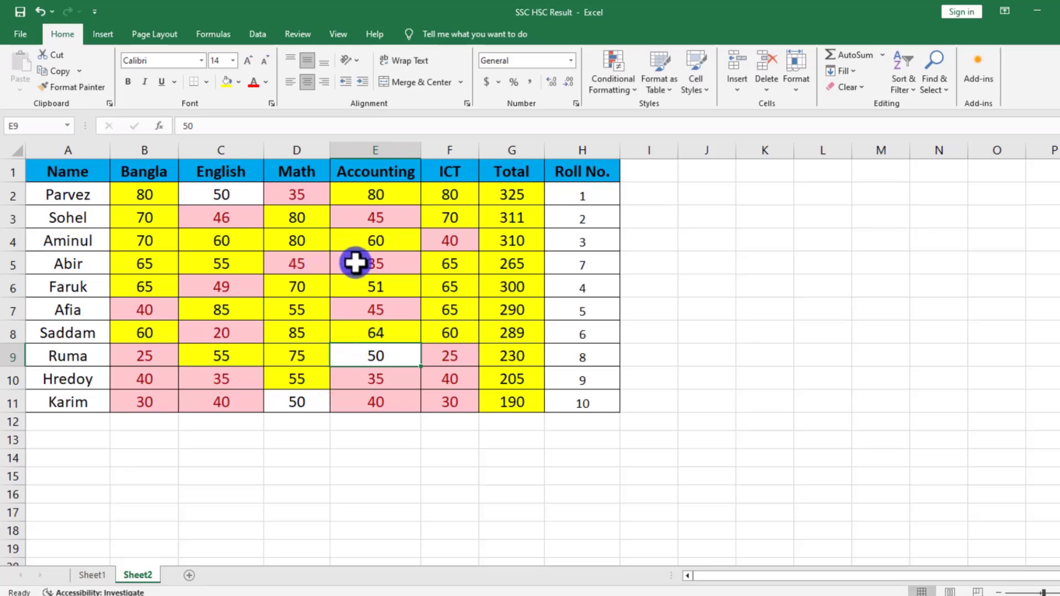
{"action": "left_click", "coordinate": [298, 265]}
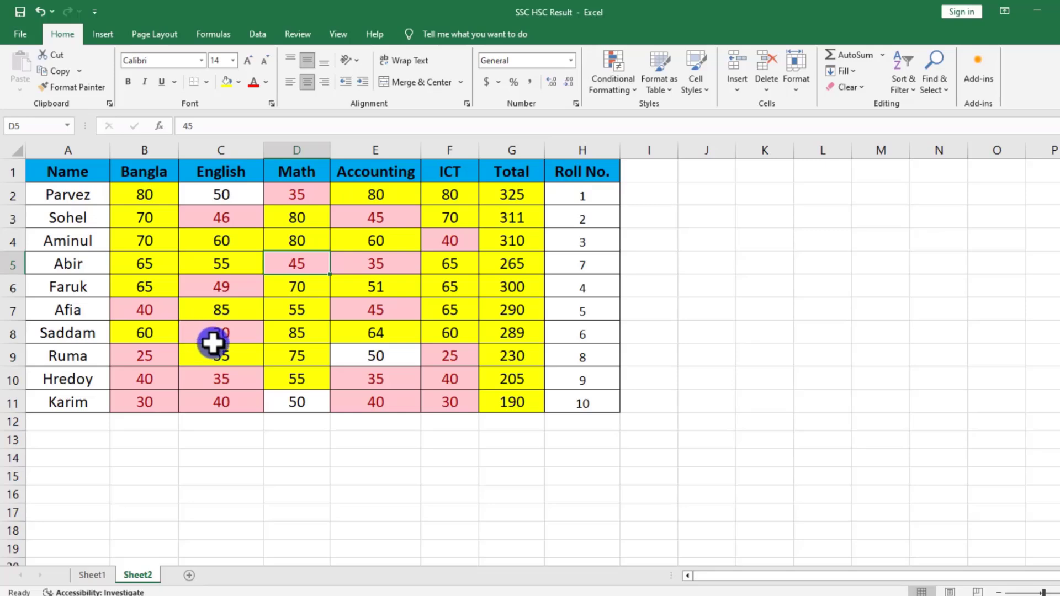
{"action": "left_click", "coordinate": [405, 377]}
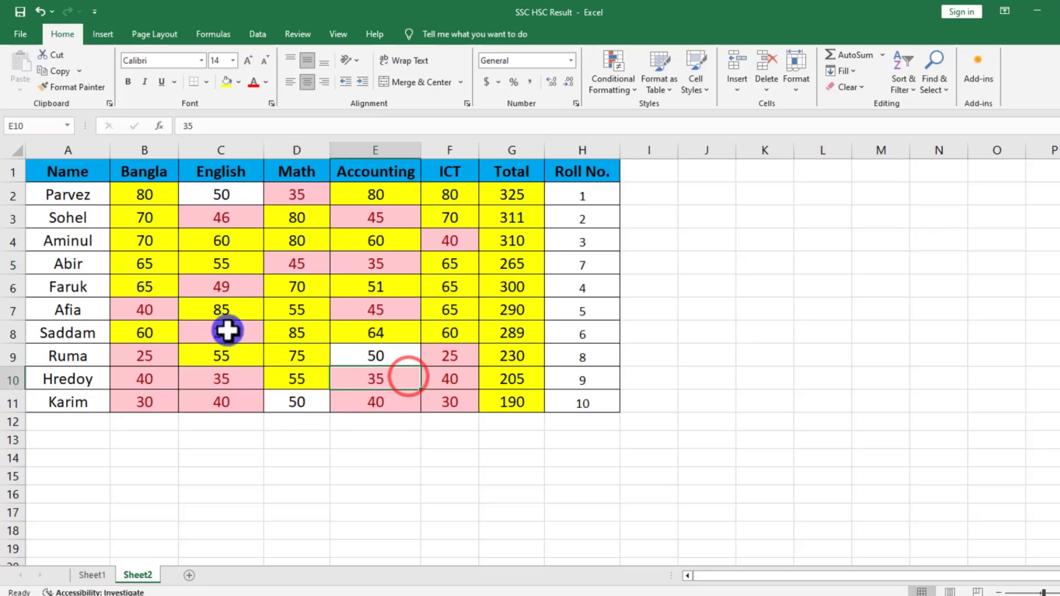
{"action": "left_click", "coordinate": [287, 350]}
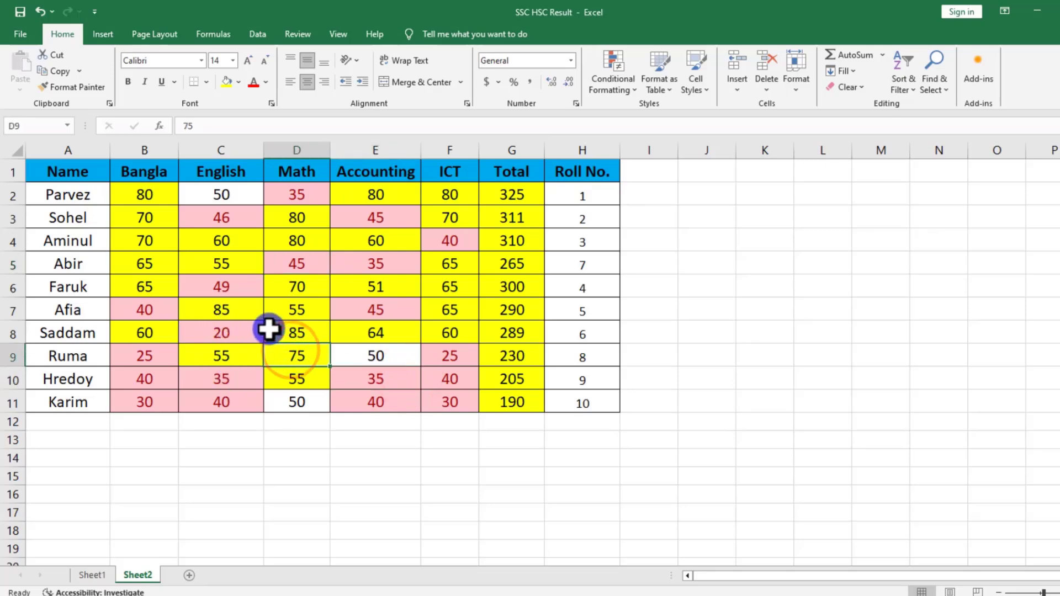
Clear the conditional formatting rules from the entire sheet.
{"action": "left_click", "coordinate": [1013, 339]}
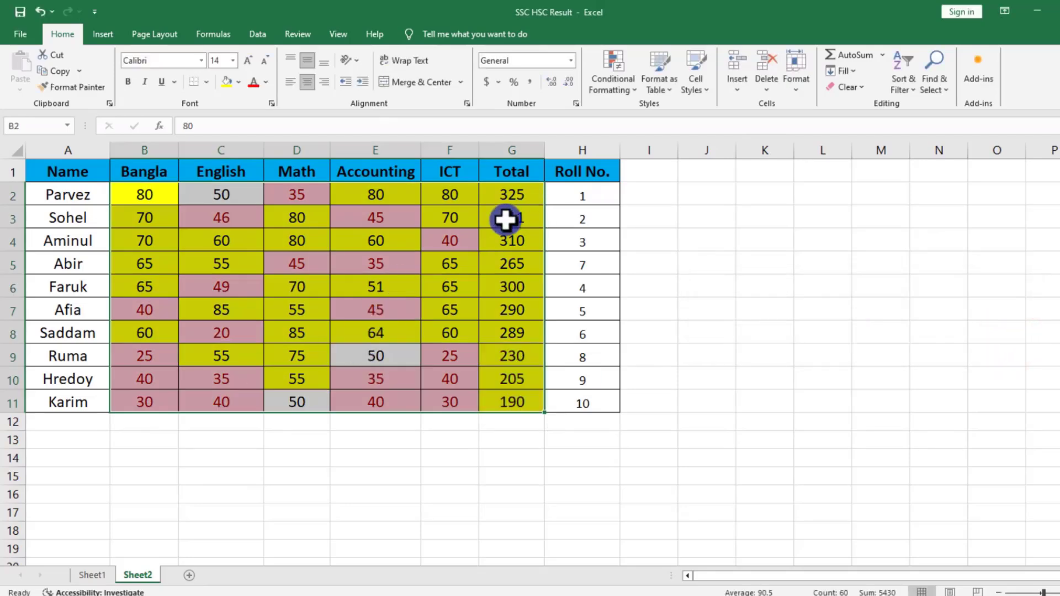
{"action": "left_click", "coordinate": [629, 86]}
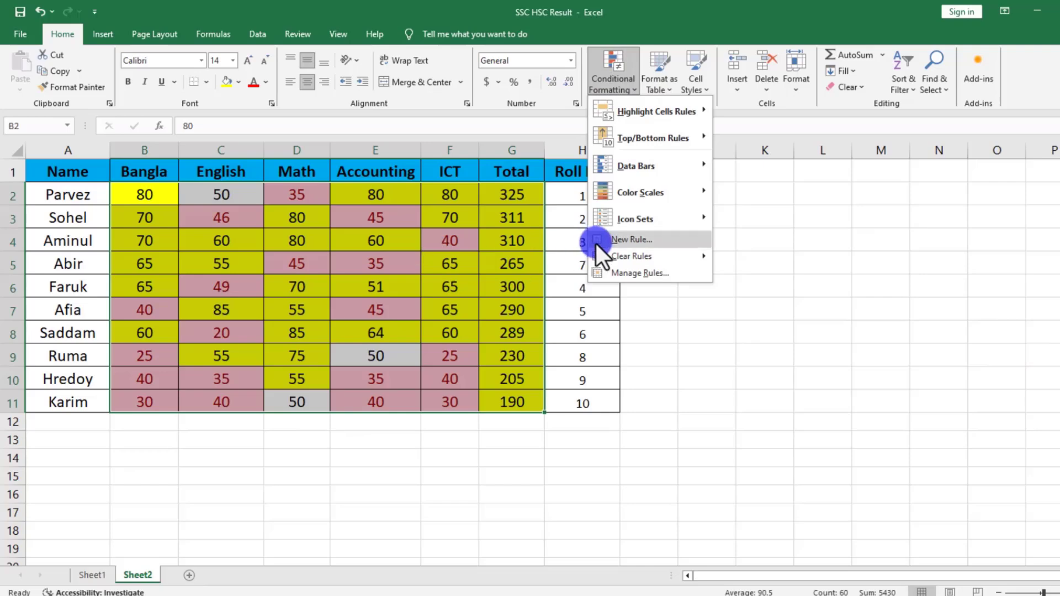
{"action": "mouse_move", "coordinate": [635, 257]}
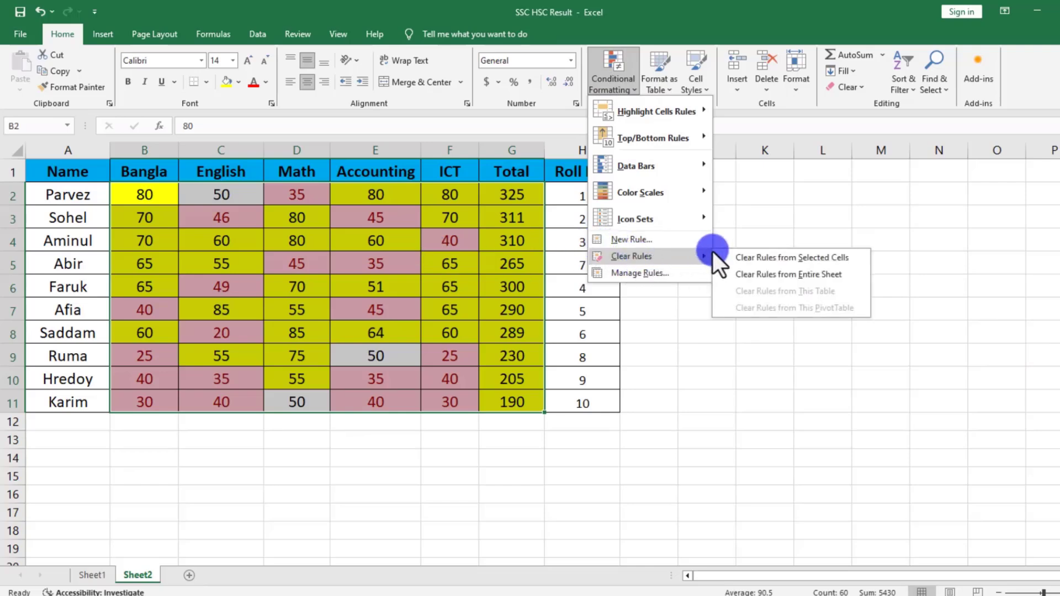
{"action": "left_click", "coordinate": [787, 275]}
{"action": "left_click", "coordinate": [366, 345]}
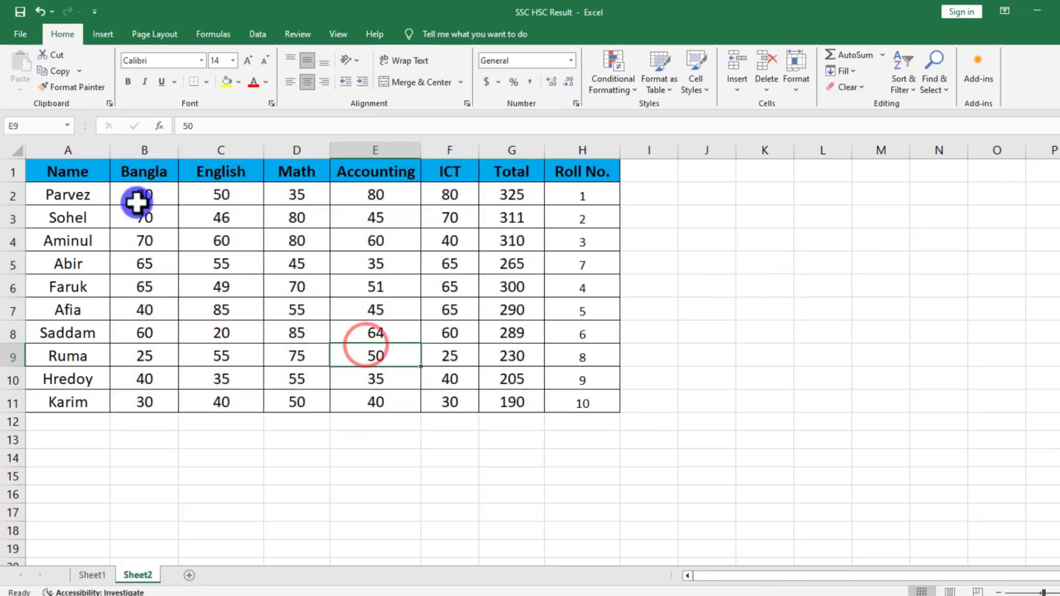
Highlight values between 50 and 200 in B2:G11 using Light Red Fill with Dark Red Text.
{"action": "left_click_drag", "start_coordinate": [138, 200], "coordinate": [500, 379]}
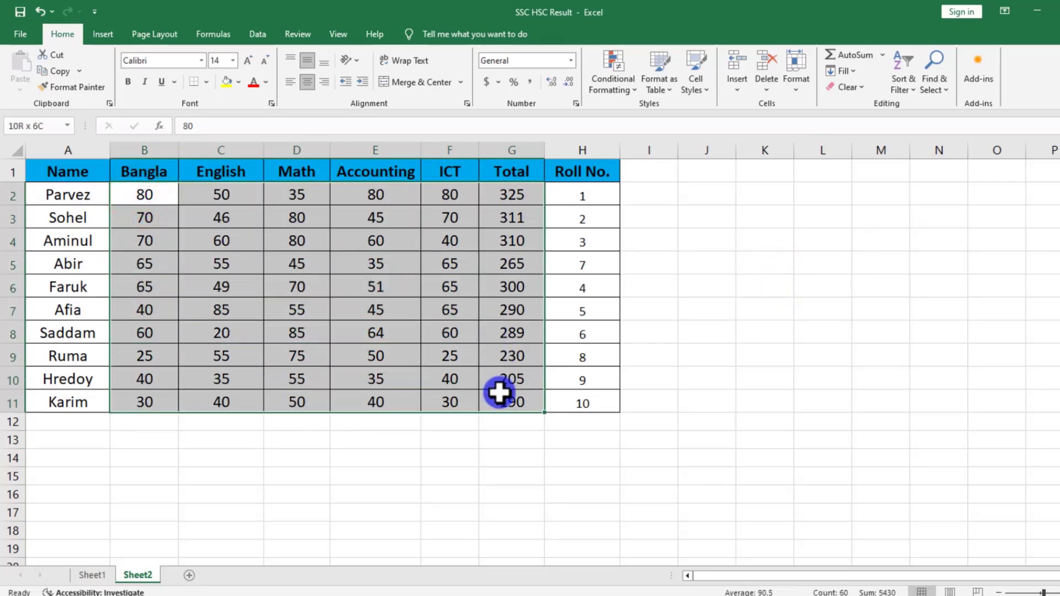
{"action": "left_click", "coordinate": [450, 401]}
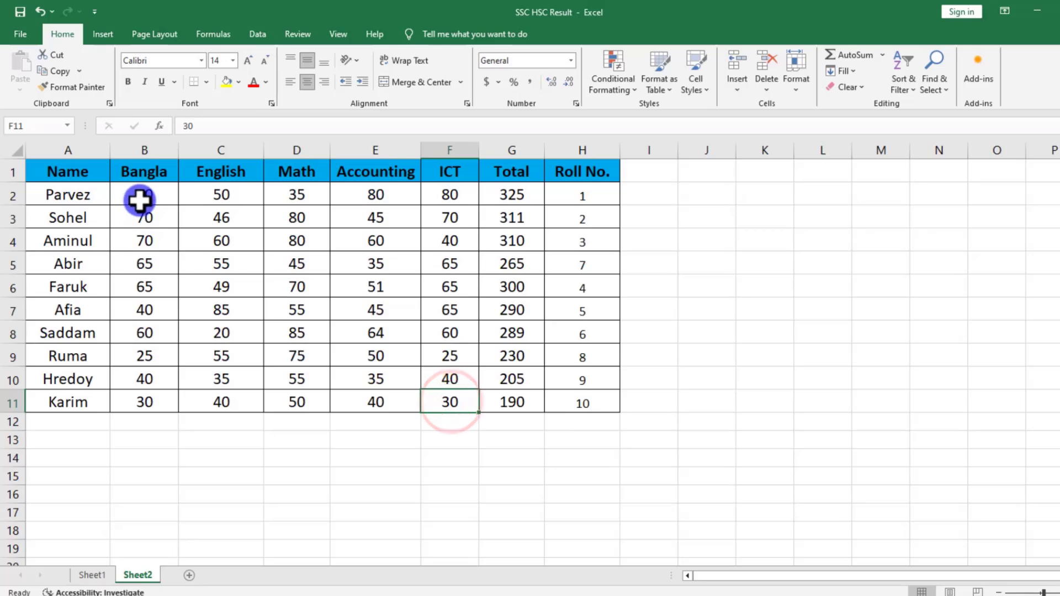
{"action": "left_click_drag", "start_coordinate": [139, 199], "coordinate": [495, 399]}
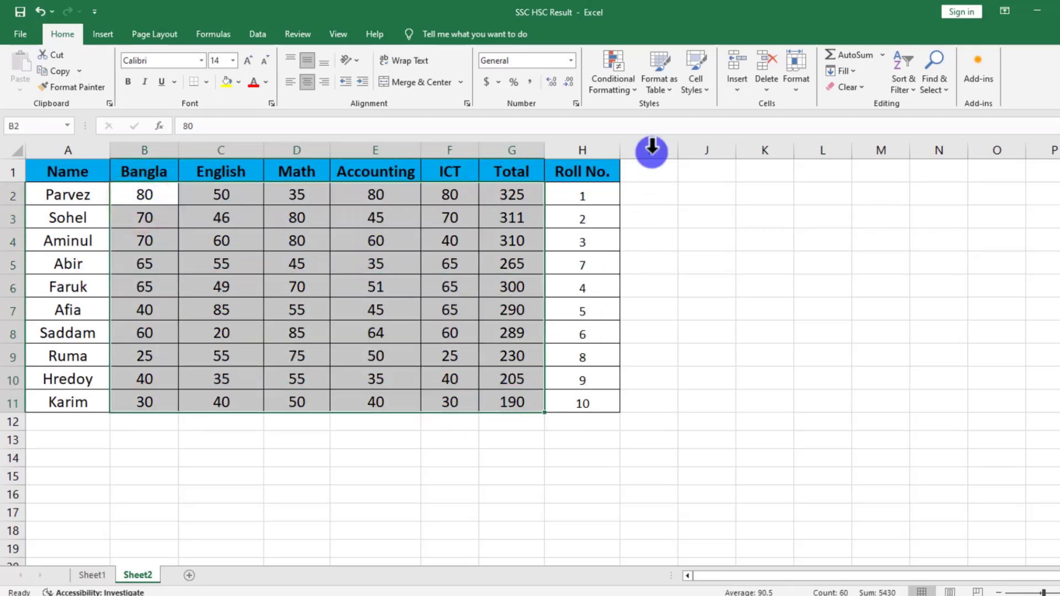
{"action": "left_click", "coordinate": [628, 95]}
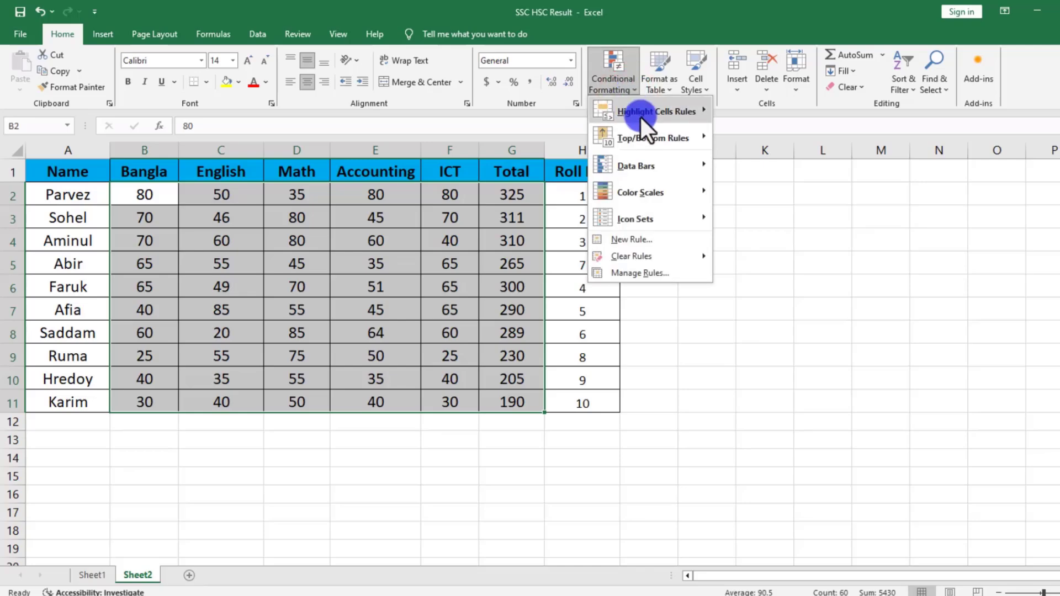
{"action": "mouse_move", "coordinate": [645, 119]}
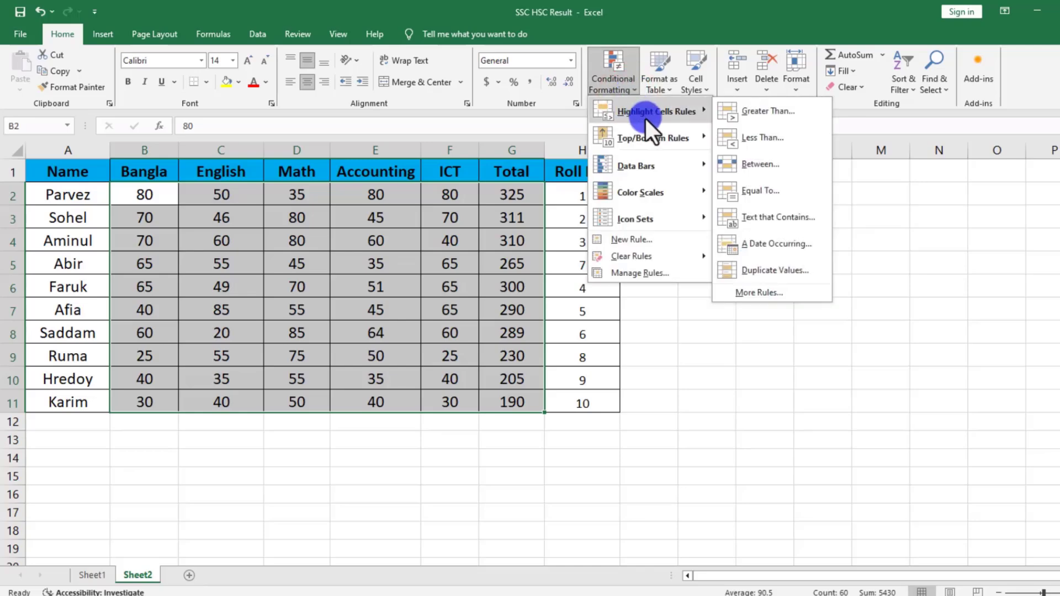
{"action": "left_click", "coordinate": [754, 172]}
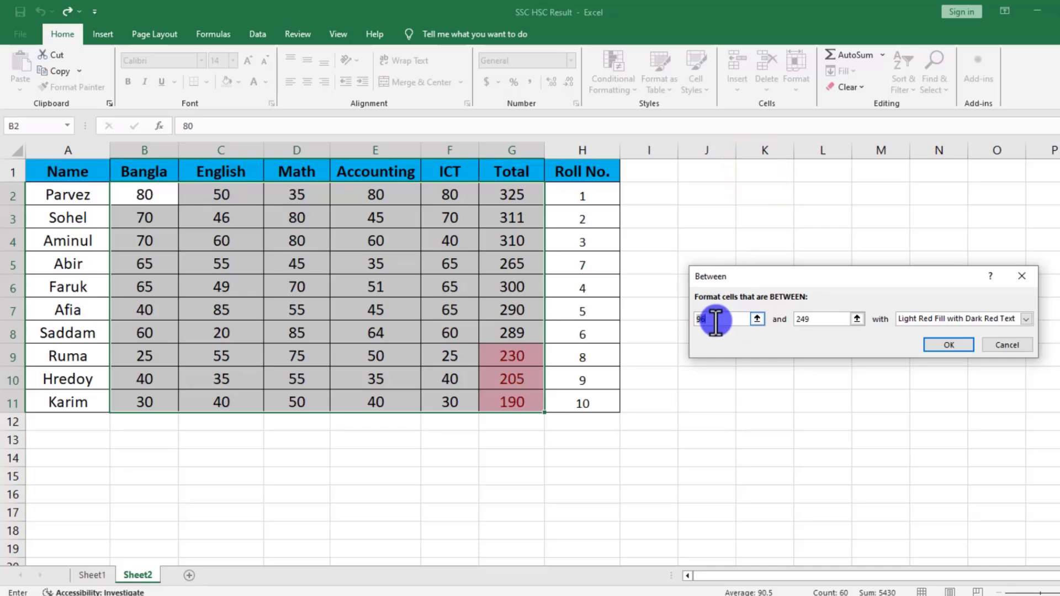
{"action": "type", "text": "50"}
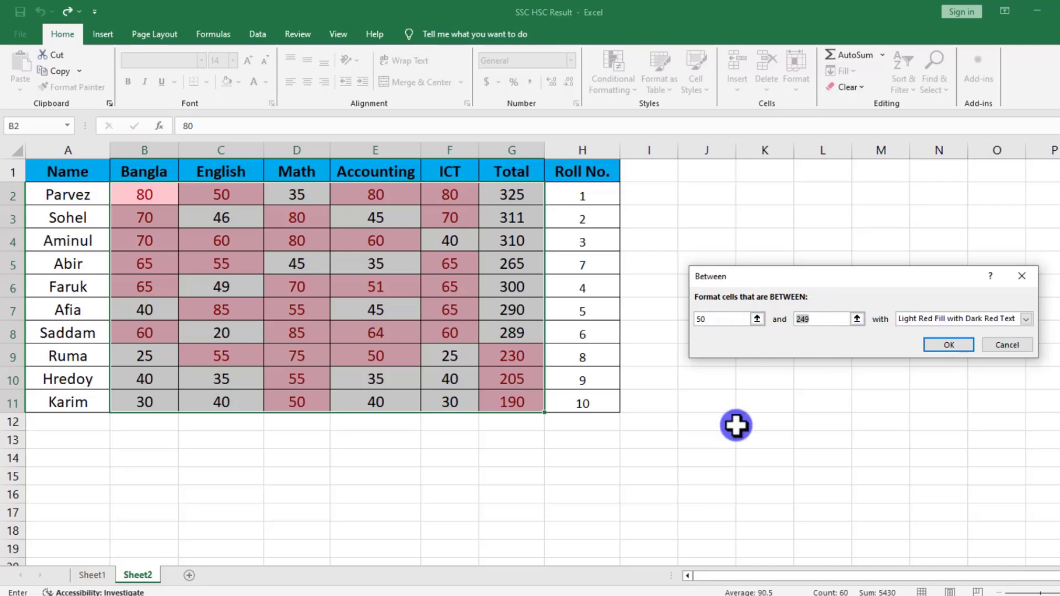
{"action": "type", "text": "200"}
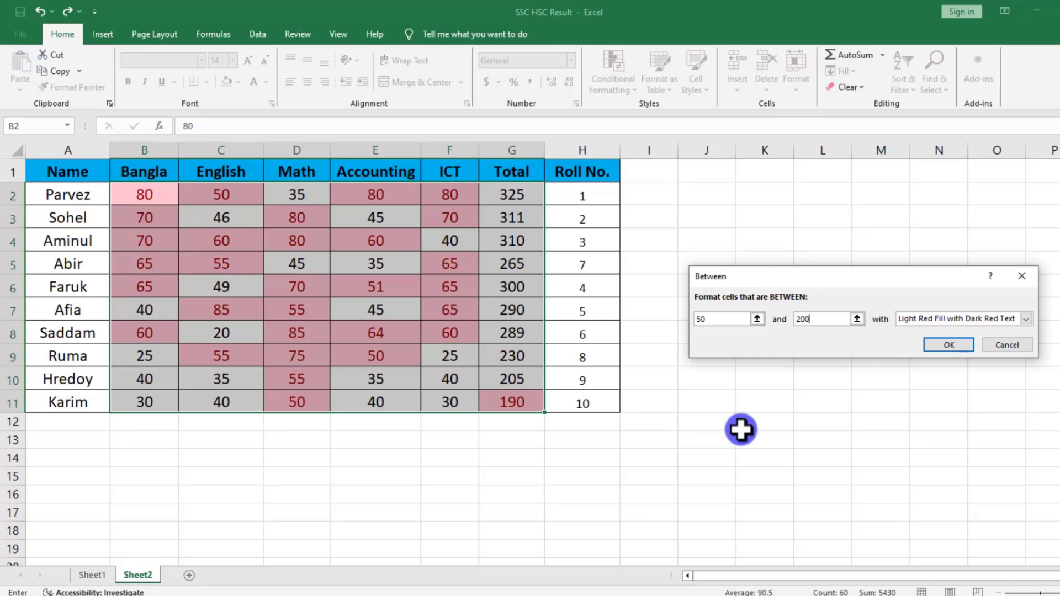
{"action": "left_click", "coordinate": [946, 347]}
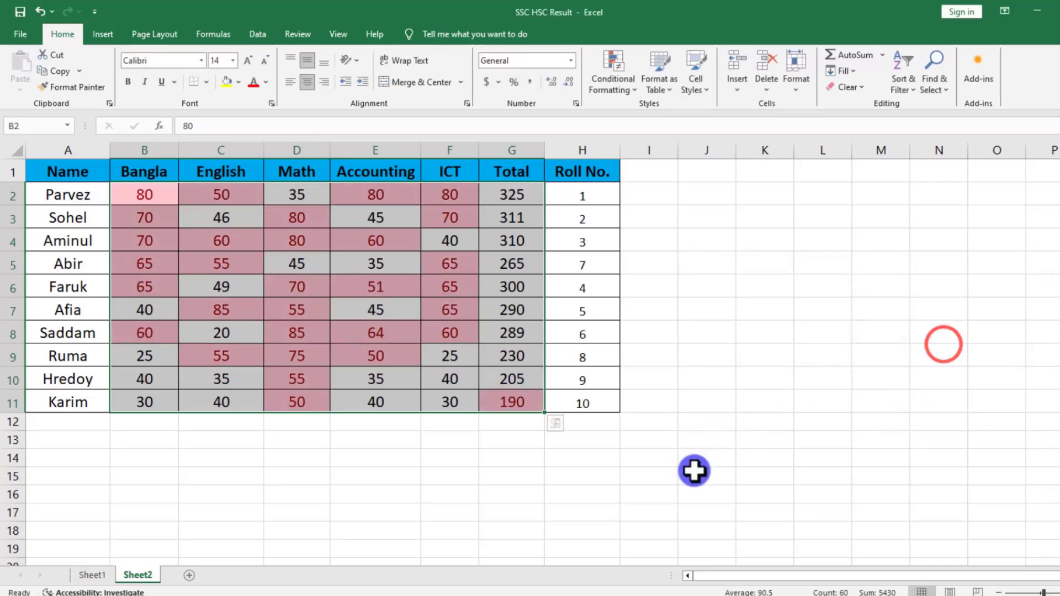
{"action": "left_click", "coordinate": [694, 474]}
{"action": "scroll", "coordinate": [390, 497], "scroll_direction": "down", "scroll_amount": 1}
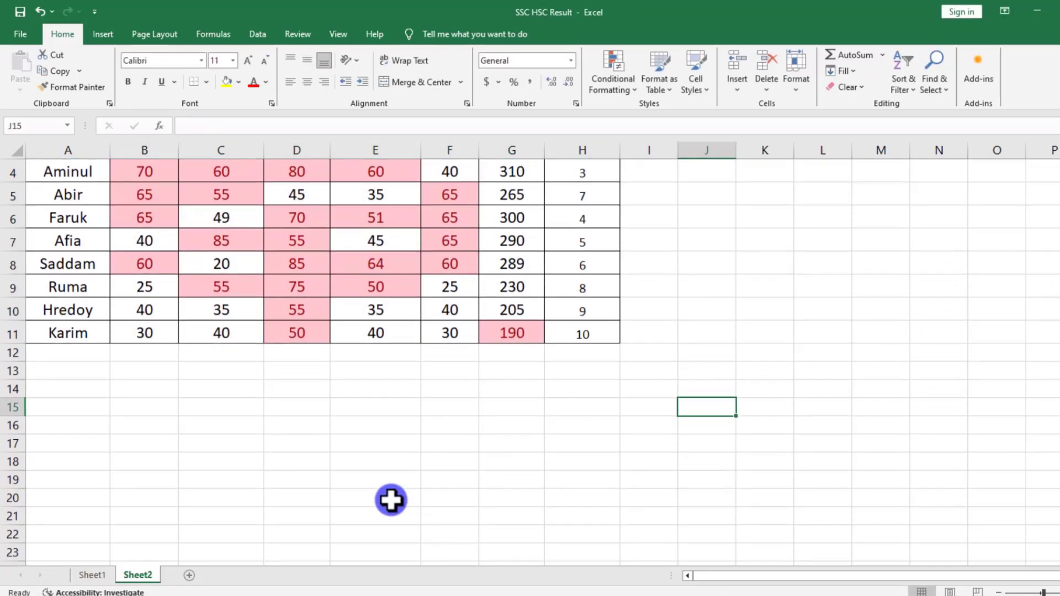
{"action": "scroll", "coordinate": [391, 497], "scroll_direction": "up", "scroll_amount": 1}
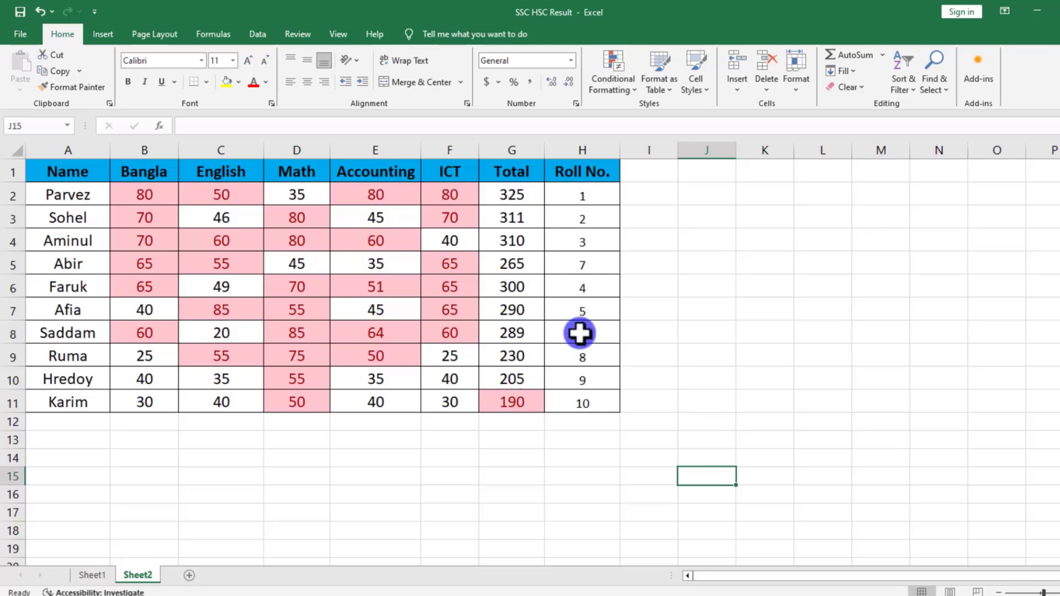
{"action": "left_click", "coordinate": [617, 81]}
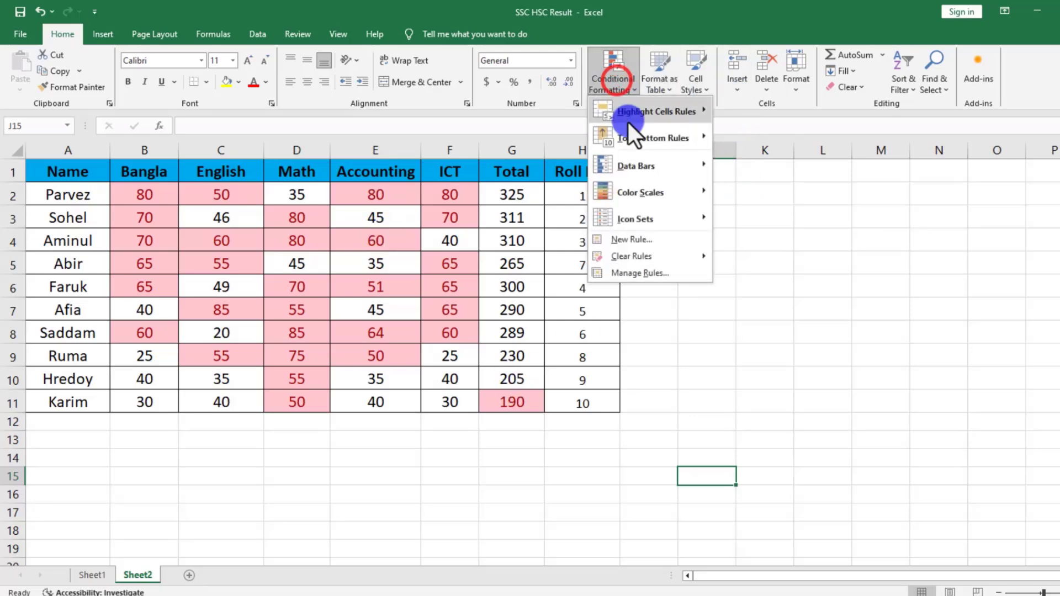
{"action": "mouse_move", "coordinate": [628, 117]}
{"action": "left_click", "coordinate": [994, 341]}
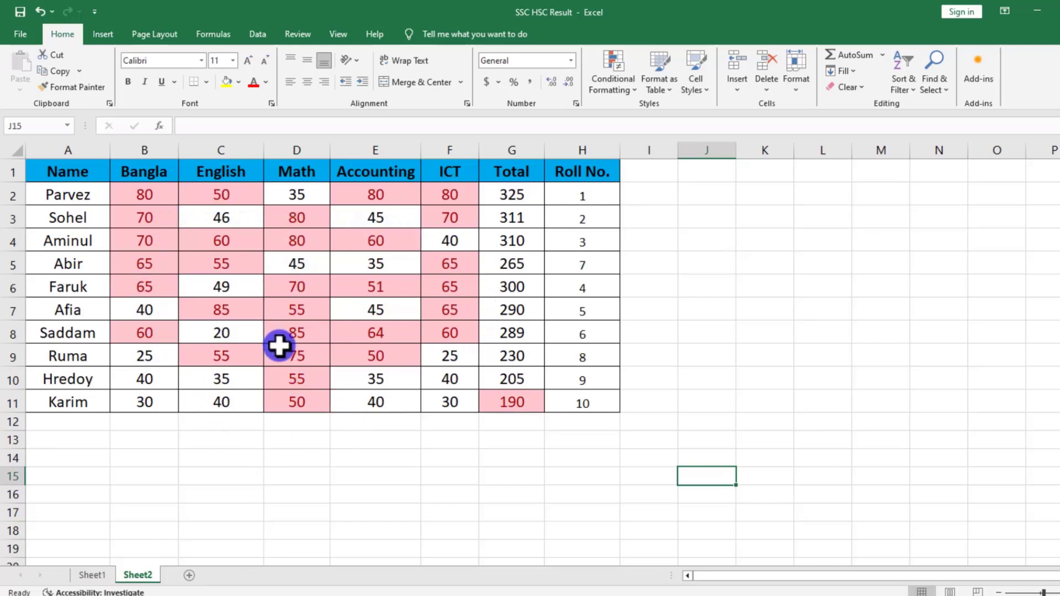
Set up an Equal To highlight rule for the value 50 on B2:G11.
{"action": "left_click_drag", "start_coordinate": [147, 199], "coordinate": [510, 391]}
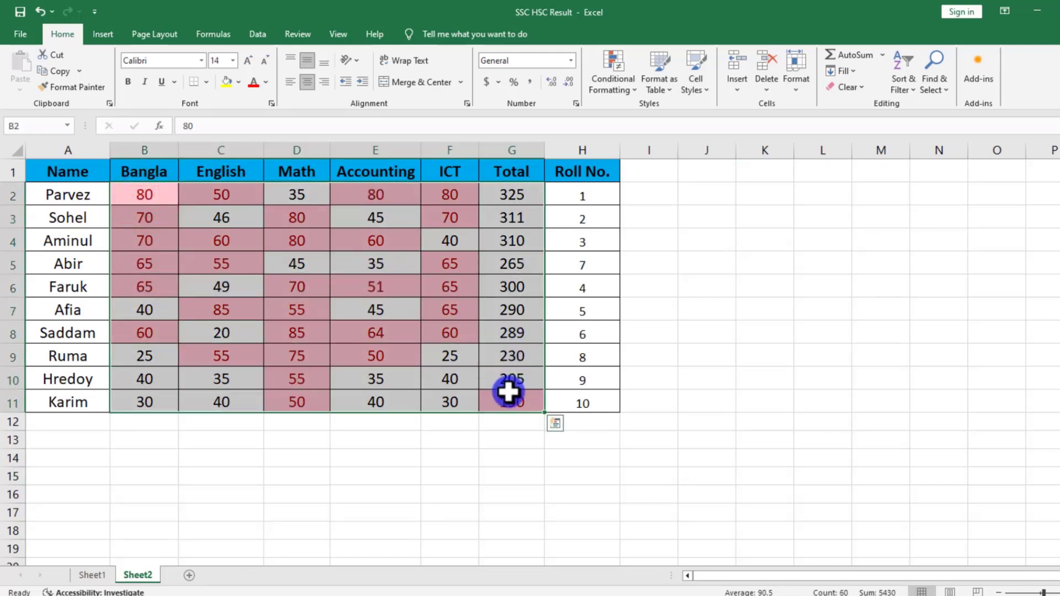
{"action": "left_click", "coordinate": [588, 82]}
{"action": "mouse_move", "coordinate": [656, 112]}
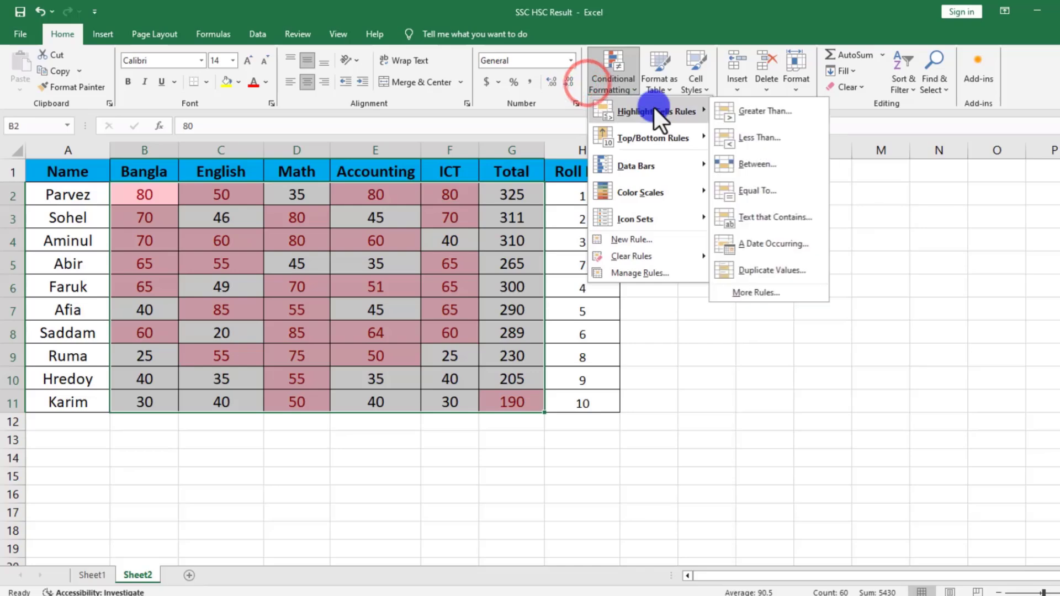
{"action": "left_click", "coordinate": [759, 195]}
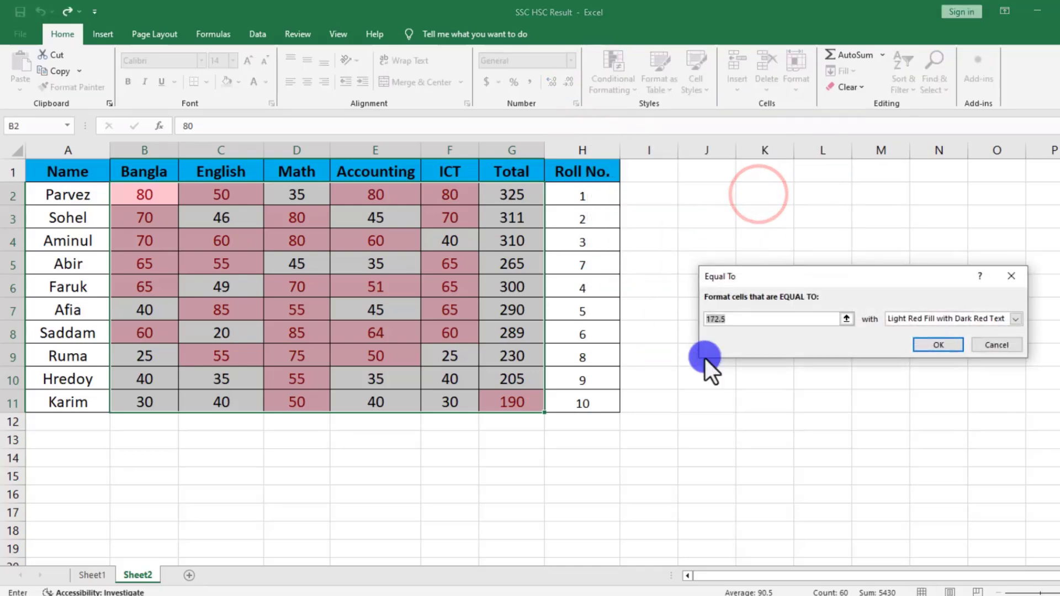
{"action": "type", "text": "50"}
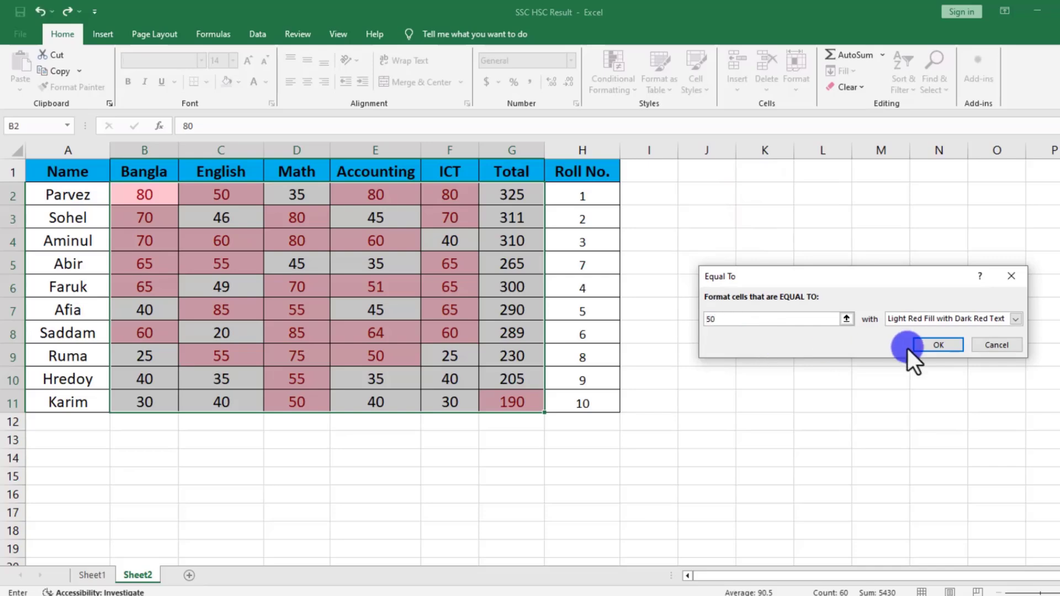
Give the Equal To rule a custom format with a light green fill and apply it.
{"action": "left_click", "coordinate": [1019, 318]}
{"action": "left_click", "coordinate": [906, 386]}
{"action": "left_click", "coordinate": [750, 280]}
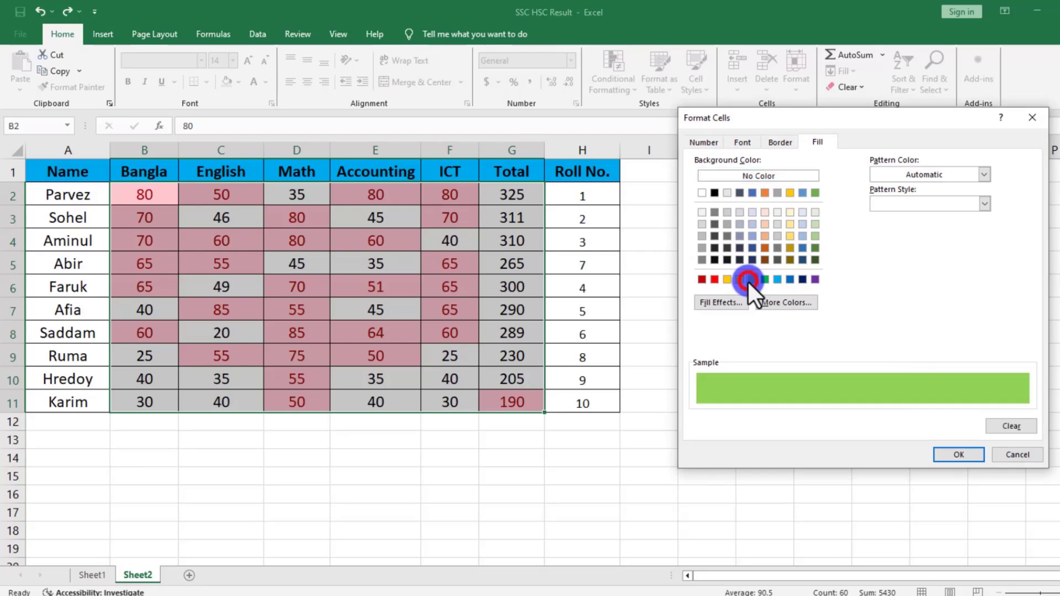
{"action": "left_click", "coordinate": [955, 455]}
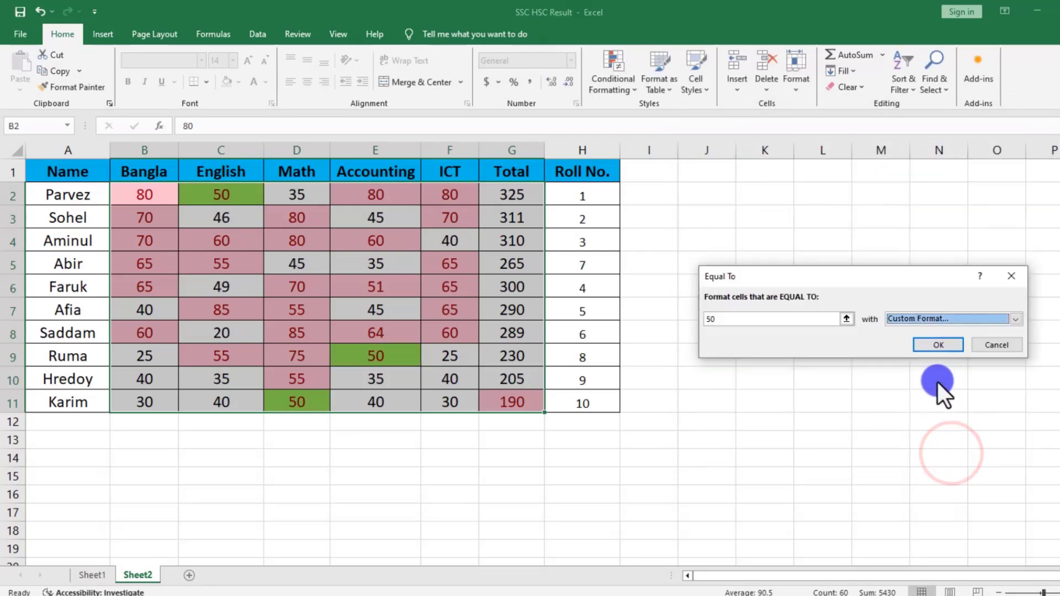
{"action": "left_click", "coordinate": [932, 344]}
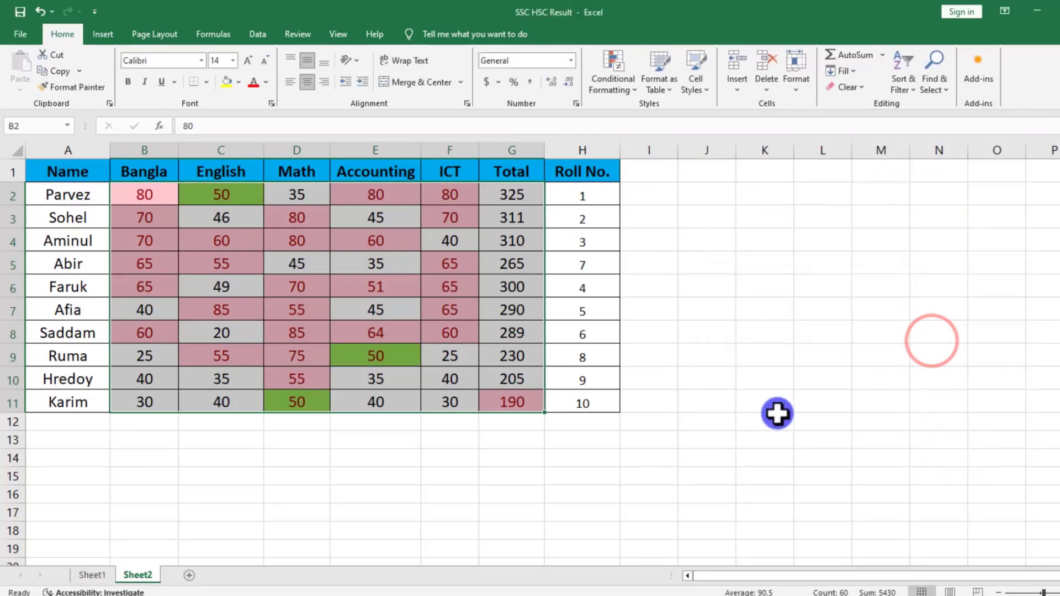
{"action": "left_click", "coordinate": [776, 352]}
Check the highlighting of the cells holding exactly 50 in C2, E9 and D11.
{"action": "left_click", "coordinate": [231, 191]}
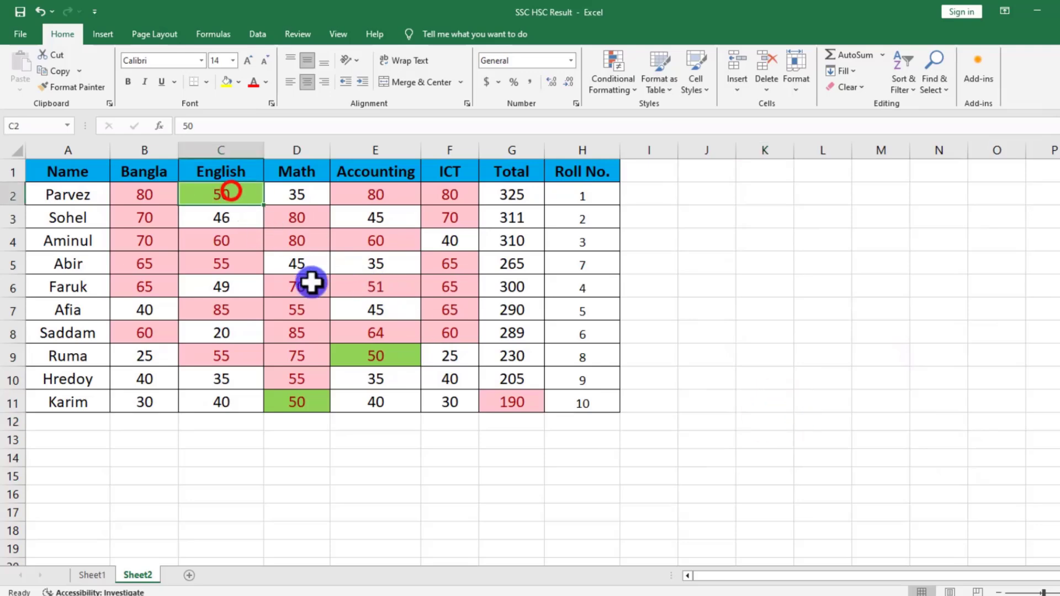
{"action": "left_click", "coordinate": [367, 358]}
{"action": "left_click", "coordinate": [300, 402]}
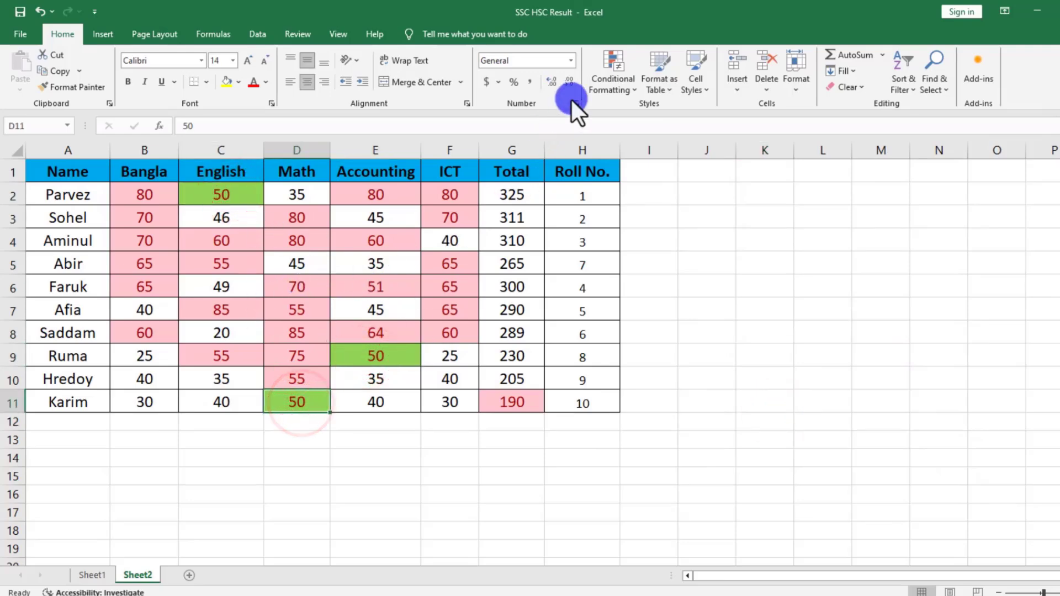
Add an Equal To 50 highlight rule to D11 alone using Light Red Fill with Dark Red Text.
{"action": "left_click", "coordinate": [594, 83]}
{"action": "mouse_move", "coordinate": [651, 110]}
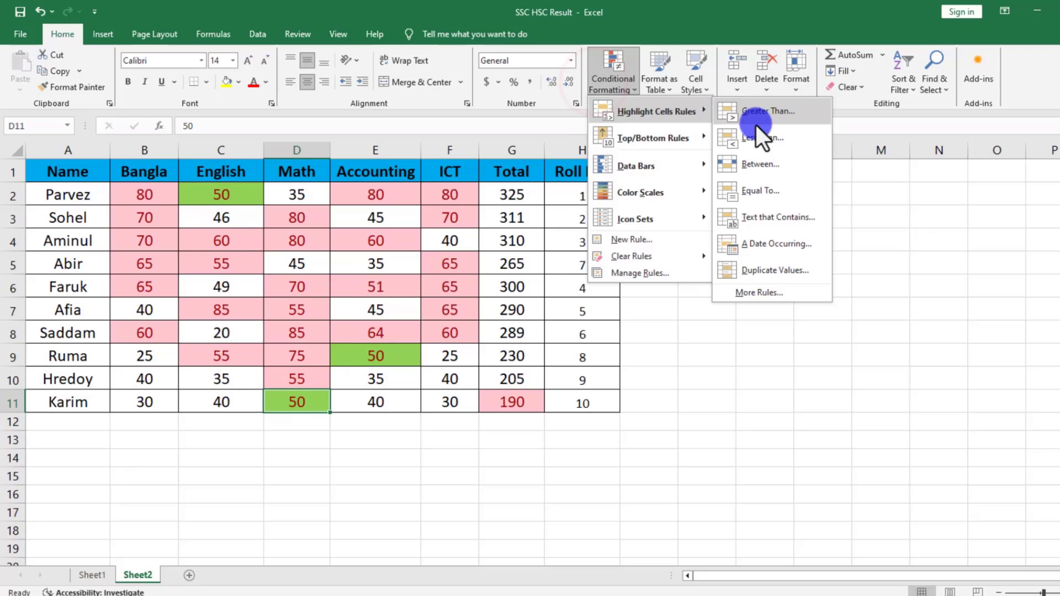
{"action": "left_click", "coordinate": [760, 191]}
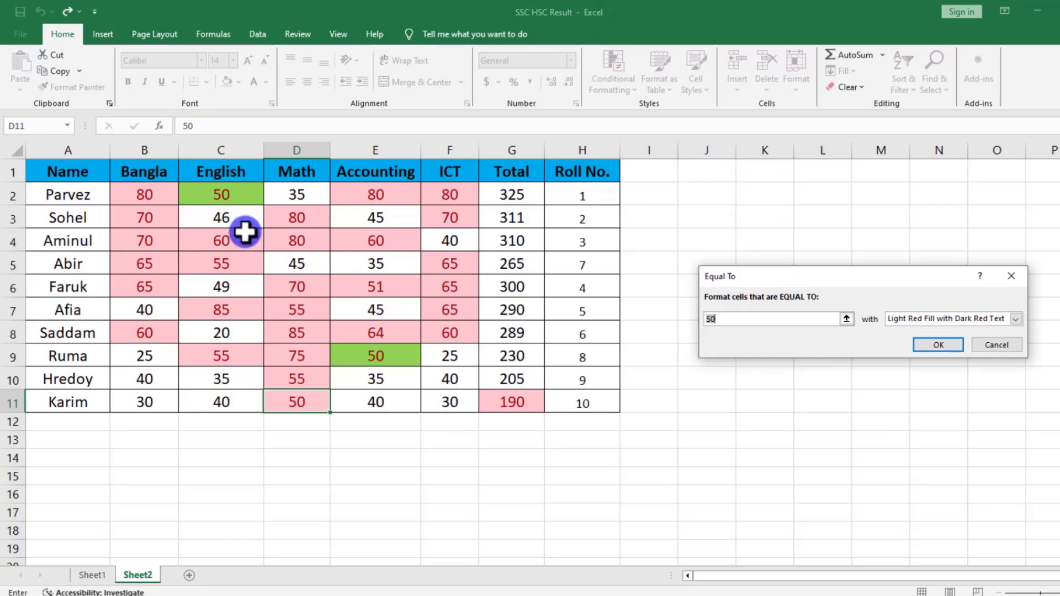
{"action": "left_click", "coordinate": [937, 345]}
{"action": "left_click", "coordinate": [303, 513]}
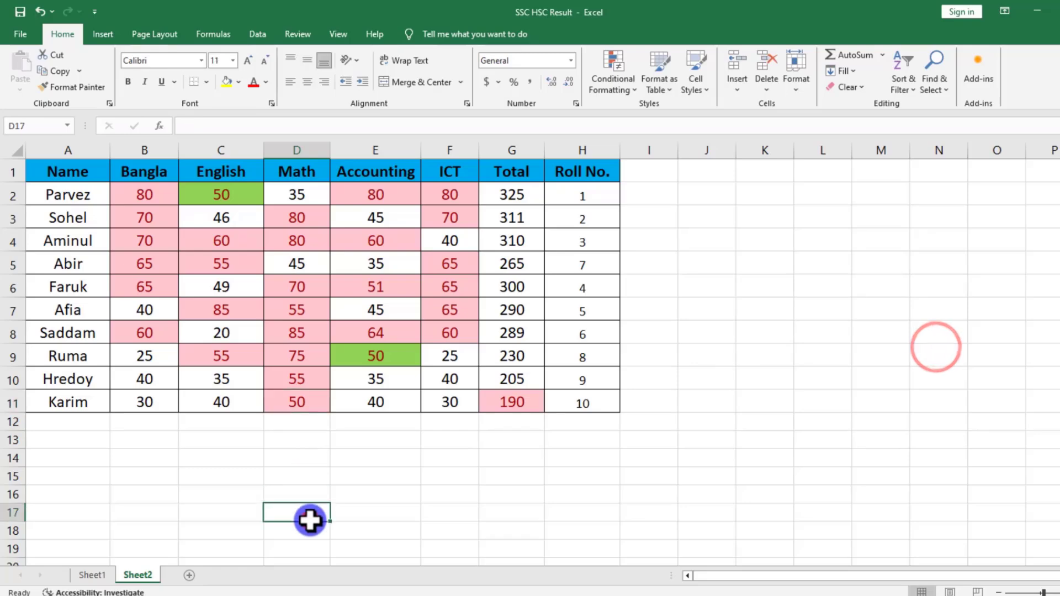
Clear the conditional formatting rules from the selected marks range B2:G11.
{"action": "left_click_drag", "start_coordinate": [142, 198], "coordinate": [485, 402]}
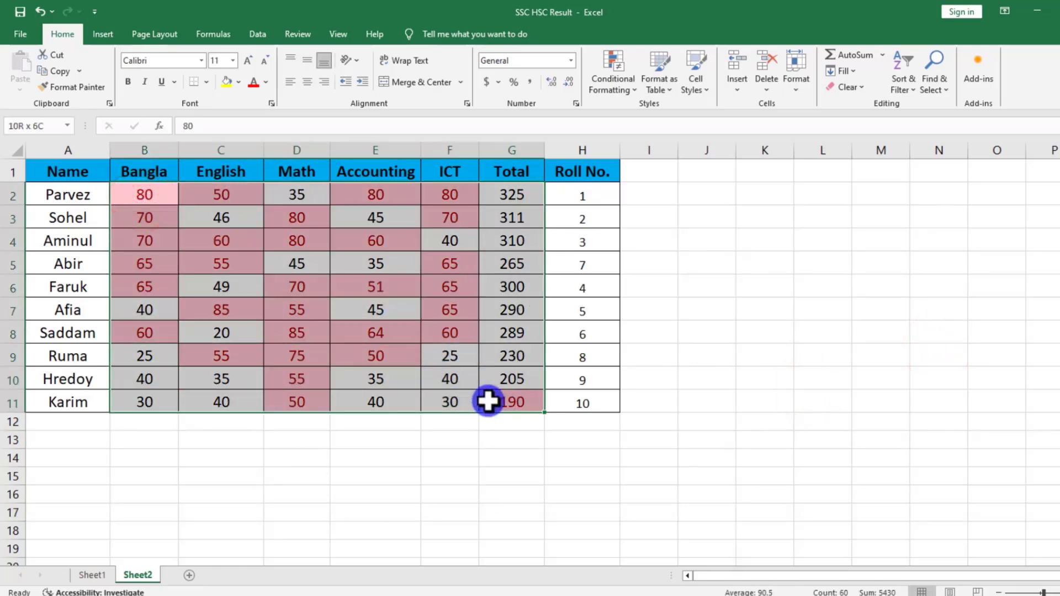
{"action": "left_click", "coordinate": [602, 65]}
{"action": "mouse_move", "coordinate": [652, 256]}
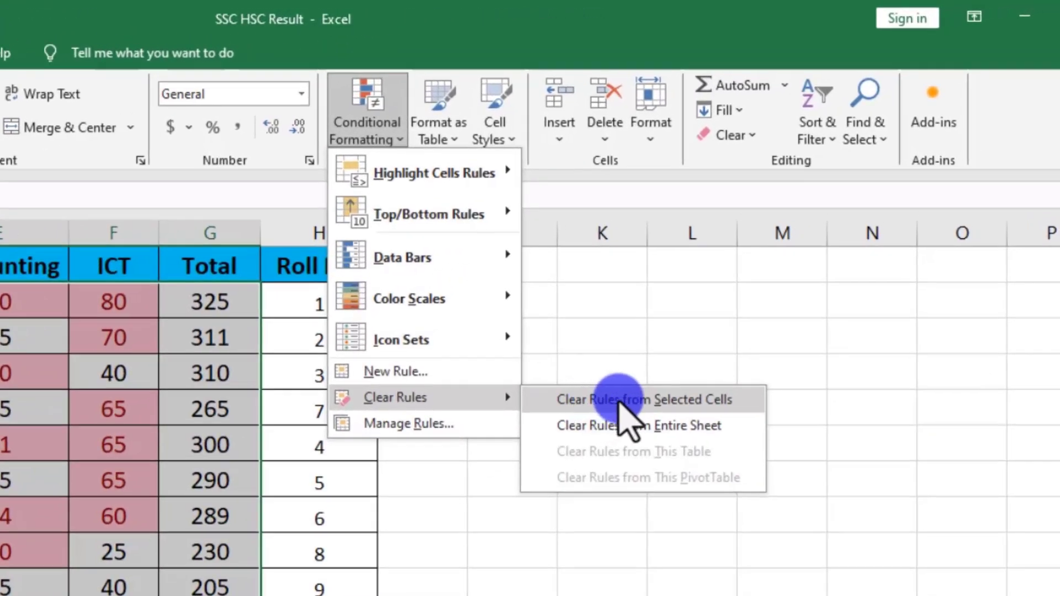
{"action": "left_click", "coordinate": [695, 400]}
{"action": "left_click", "coordinate": [113, 516]}
{"action": "left_click", "coordinate": [156, 198]}
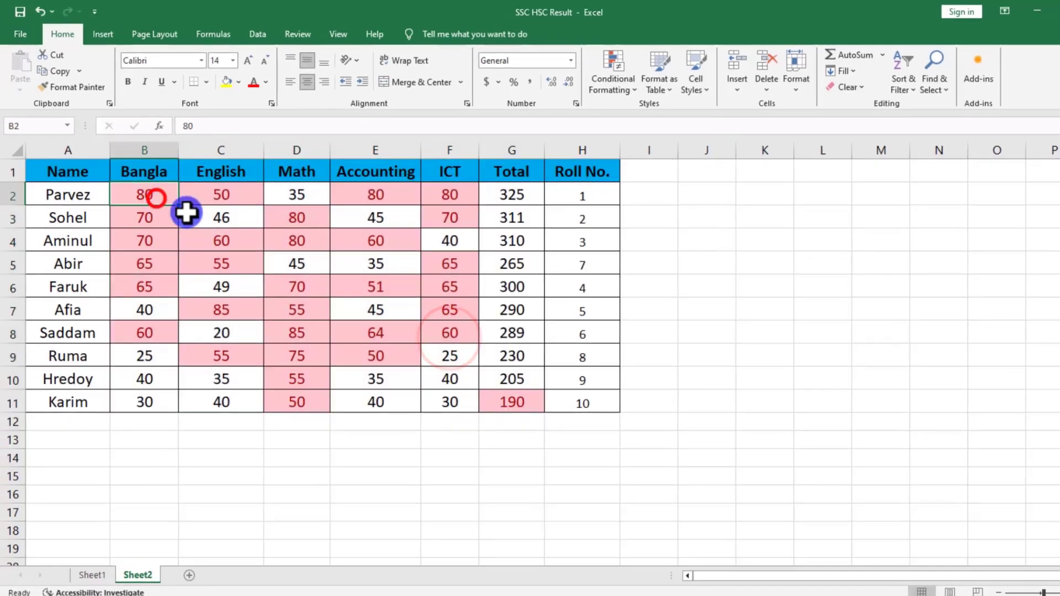
Clear the conditional formatting rules from the entire sheet.
{"action": "left_click_drag", "start_coordinate": [186, 213], "coordinate": [492, 390]}
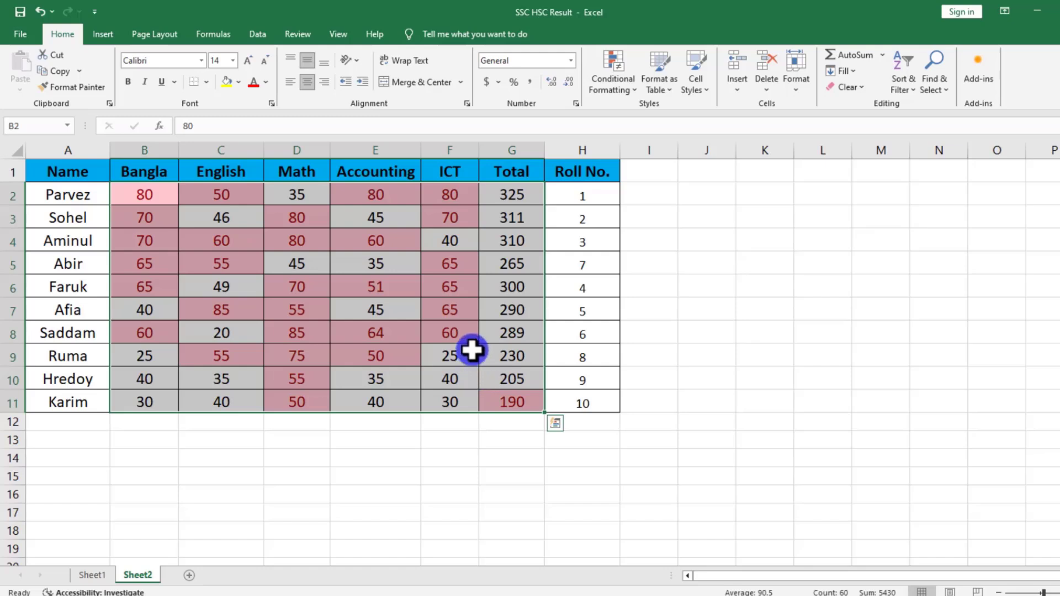
{"action": "left_click", "coordinate": [616, 66]}
{"action": "mouse_move", "coordinate": [622, 253]}
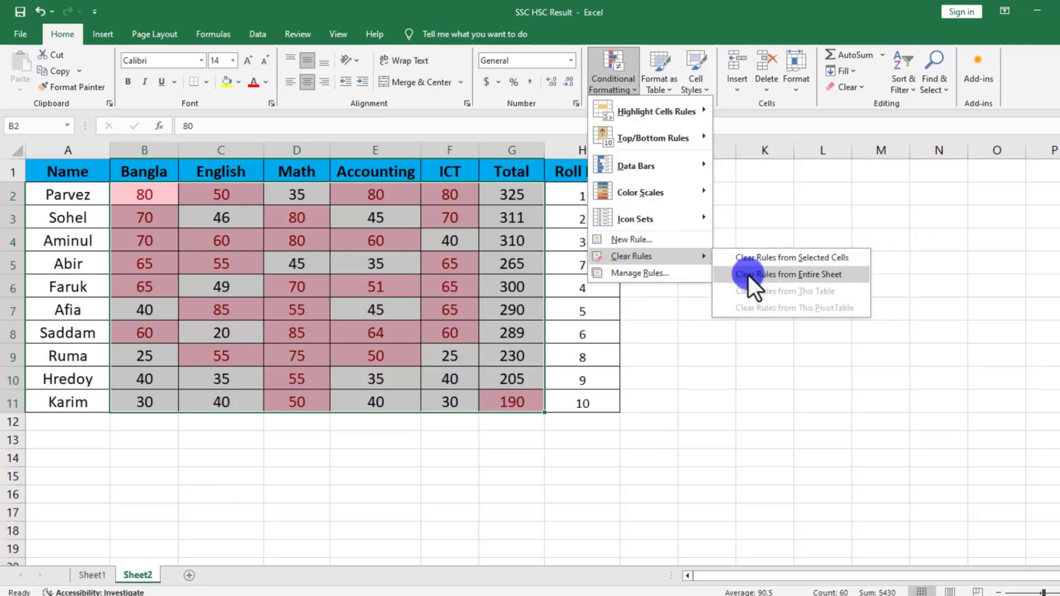
{"action": "left_click", "coordinate": [767, 273]}
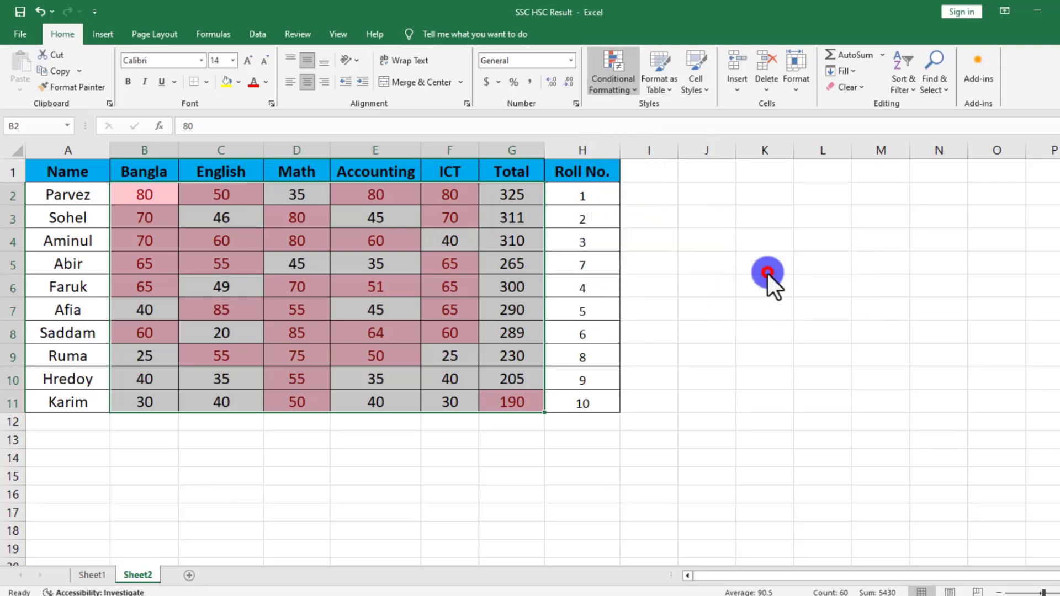
{"action": "left_click", "coordinate": [301, 310]}
Add an Equal To 50 highlight rule to B2:G11 using Light Red Fill with Dark Red Text and check the matching cells.
{"action": "left_click_drag", "start_coordinate": [125, 194], "coordinate": [486, 391]}
{"action": "left_click", "coordinate": [615, 86]}
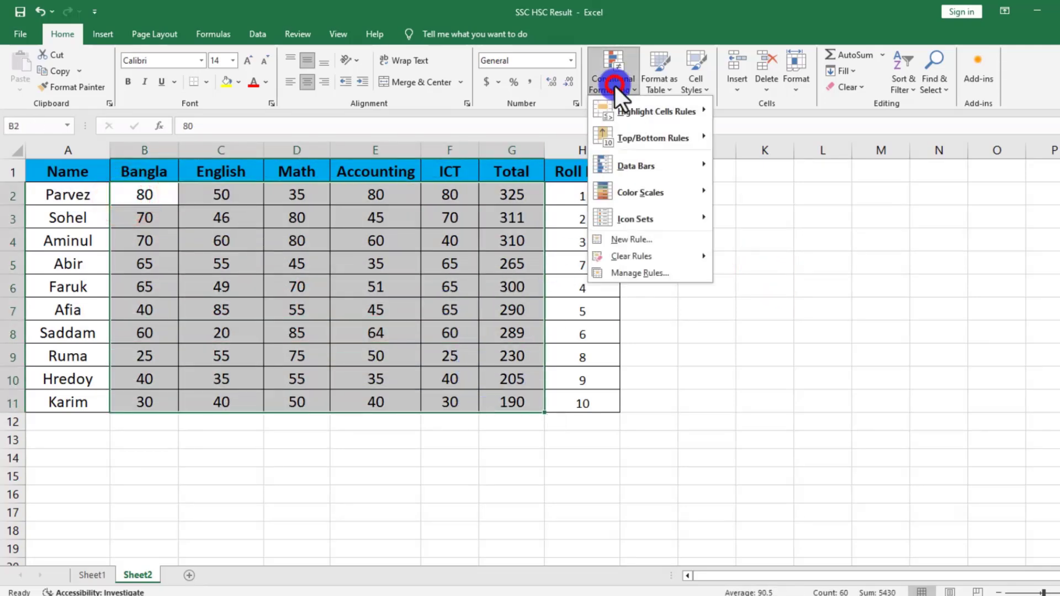
{"action": "mouse_move", "coordinate": [633, 167]}
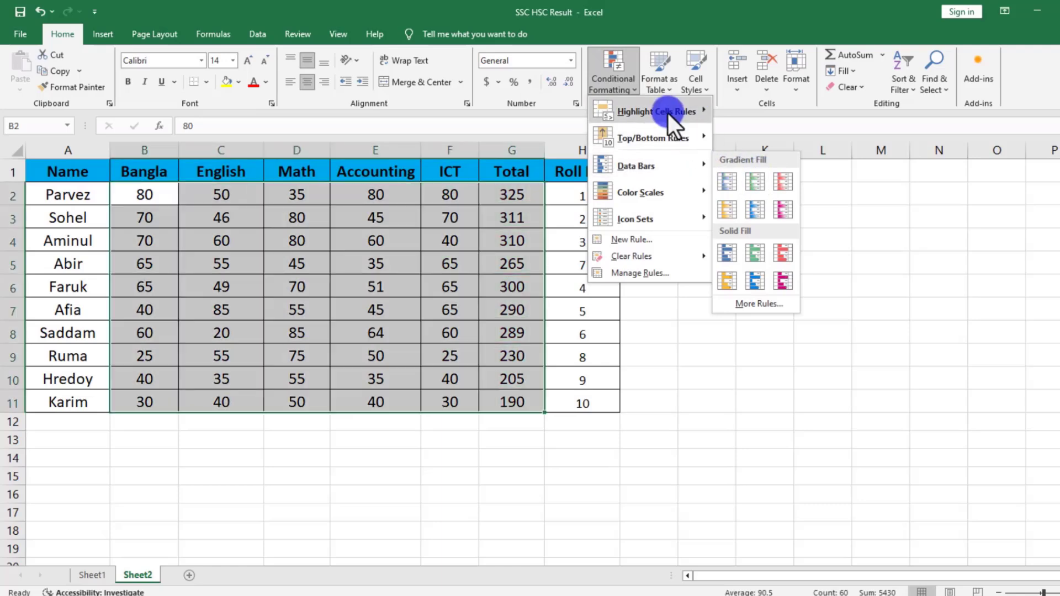
{"action": "mouse_move", "coordinate": [668, 114]}
{"action": "left_click", "coordinate": [747, 190]}
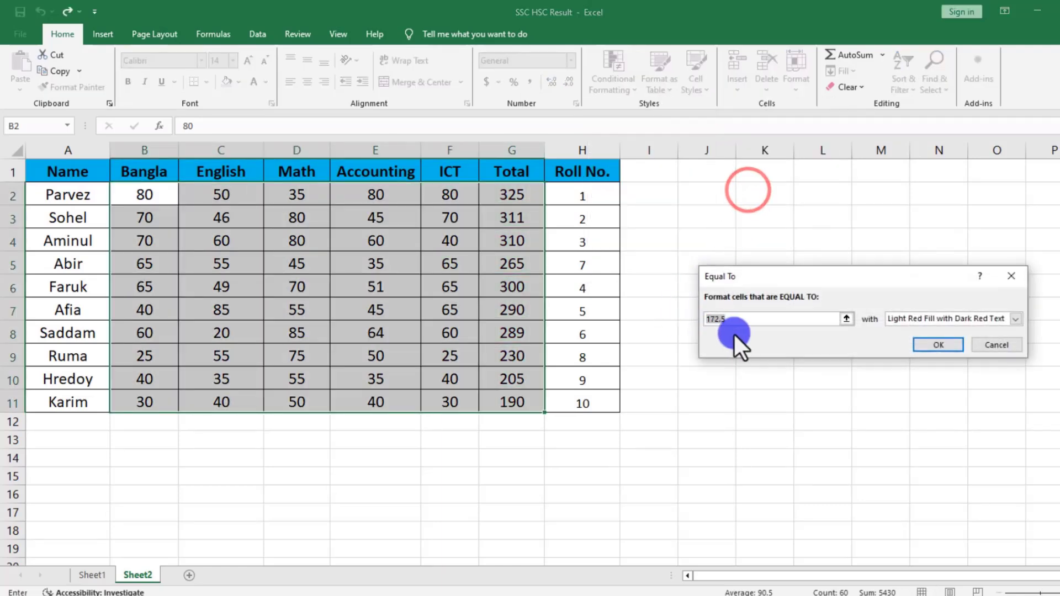
{"action": "type", "text": "50"}
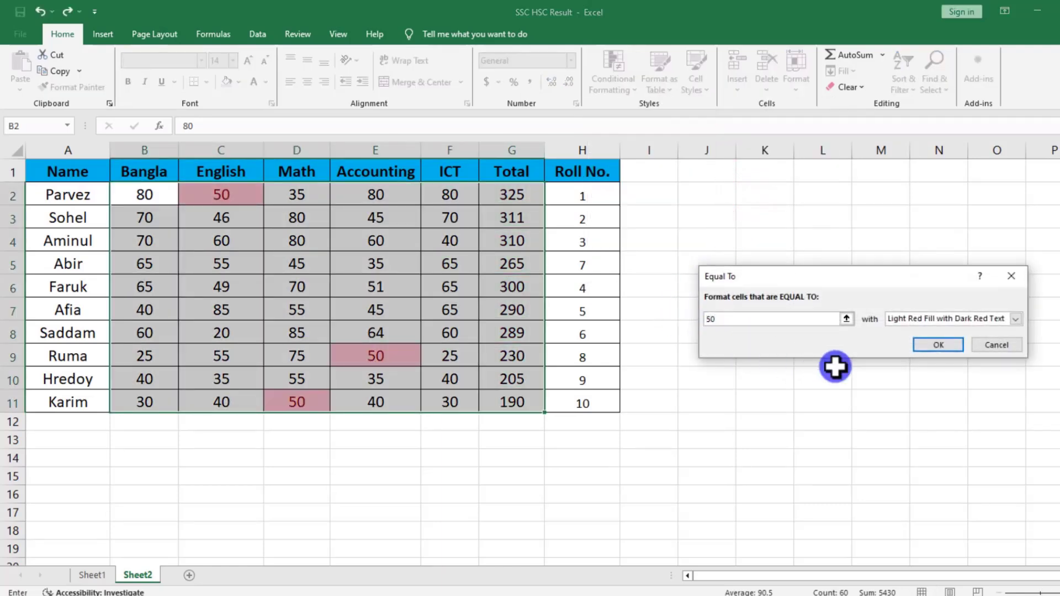
{"action": "left_click", "coordinate": [939, 344]}
{"action": "left_click", "coordinate": [796, 388]}
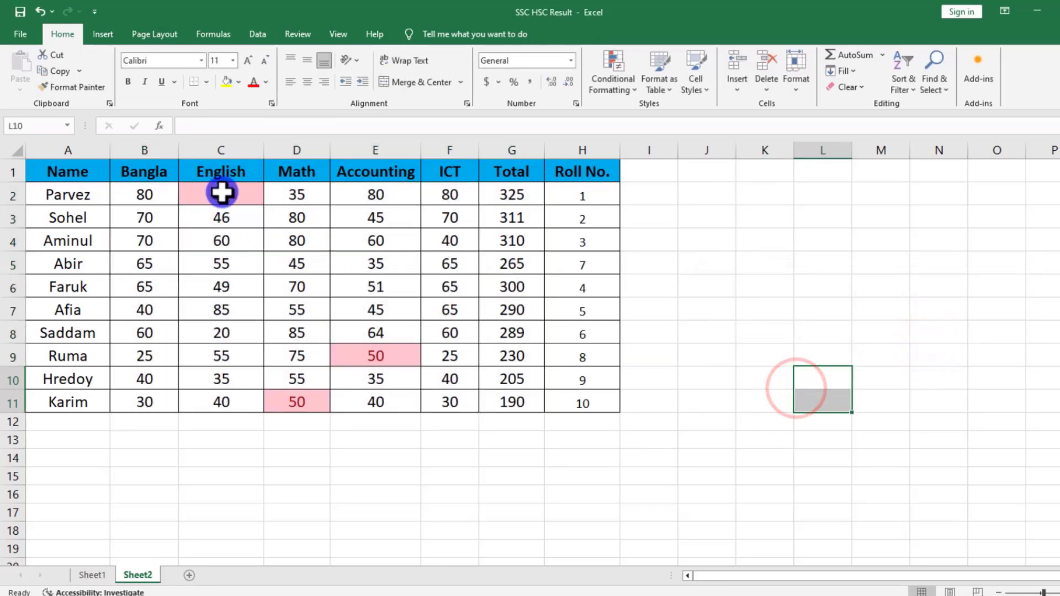
{"action": "left_click", "coordinate": [380, 353]}
{"action": "left_click", "coordinate": [303, 400]}
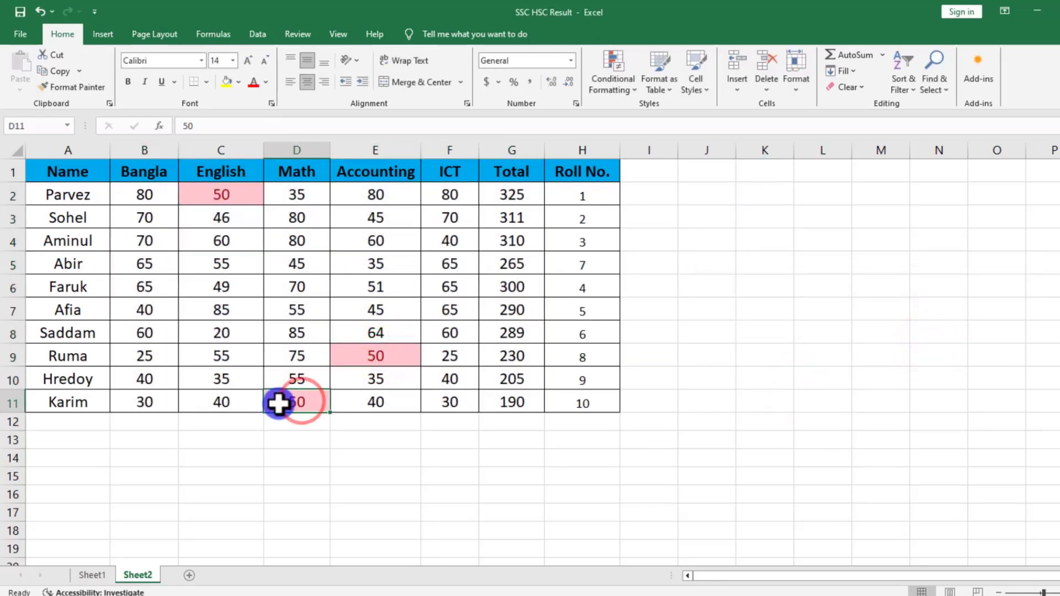
Clear the Equal To 50 highlighting from B2:G11.
{"action": "left_click_drag", "start_coordinate": [144, 194], "coordinate": [495, 398]}
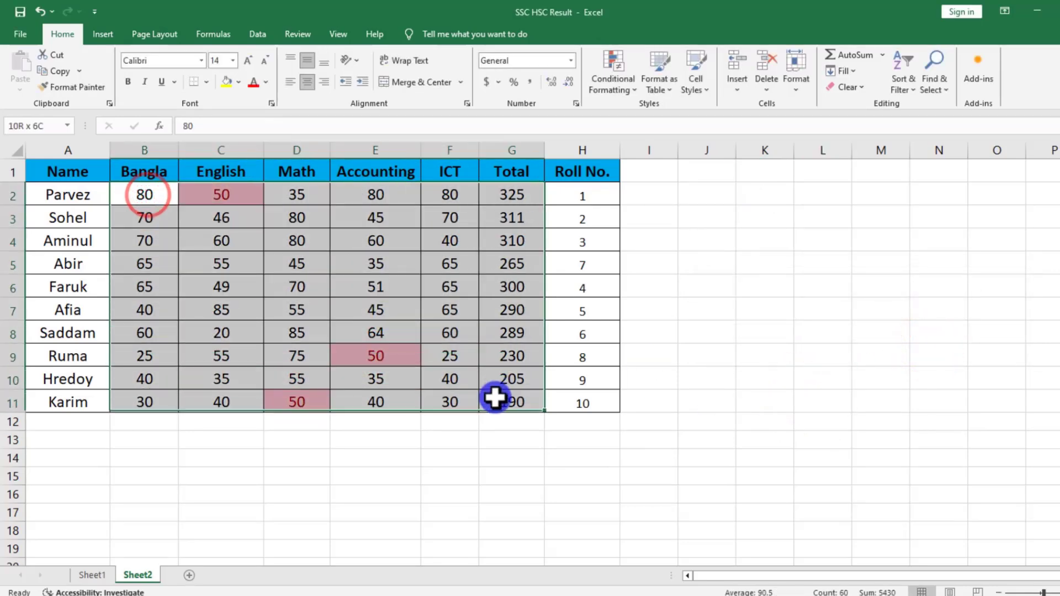
{"action": "left_click", "coordinate": [607, 69]}
{"action": "mouse_move", "coordinate": [657, 111]}
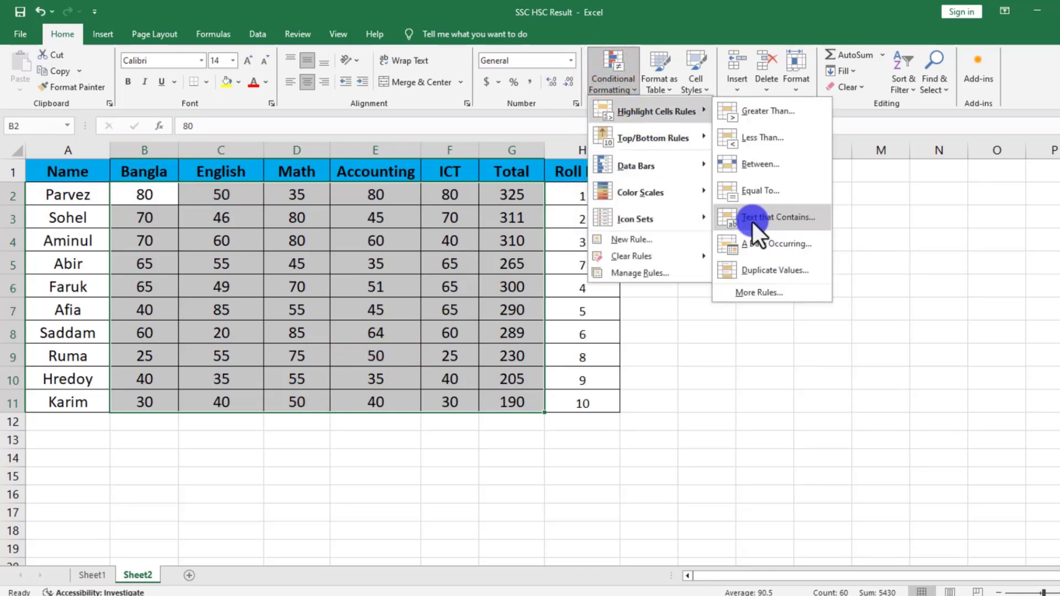
{"action": "left_click", "coordinate": [412, 267]}
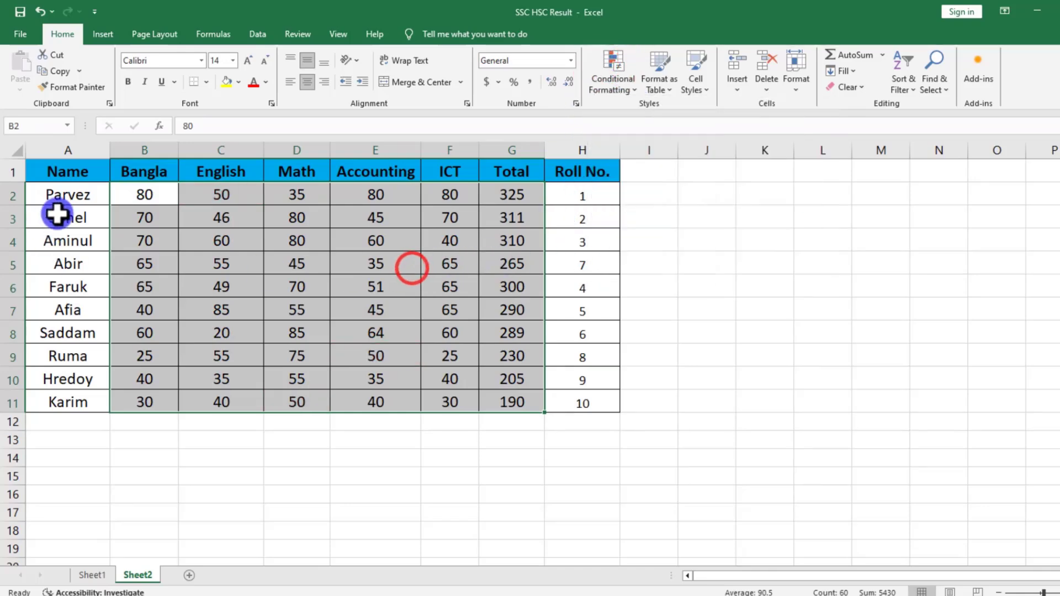
{"action": "left_click", "coordinate": [371, 334]}
Add a Text That Contains rule to A2:A11 for the student name in A2, using Light Red Fill with Dark Red Text.
{"action": "left_click", "coordinate": [71, 194]}
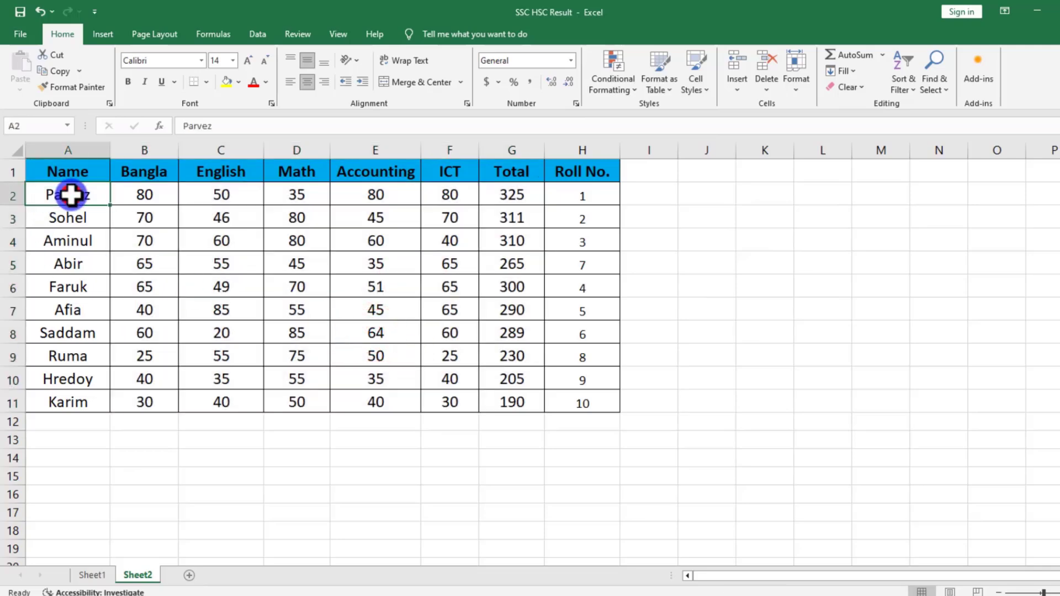
{"action": "left_click_drag", "start_coordinate": [71, 195], "coordinate": [71, 395]}
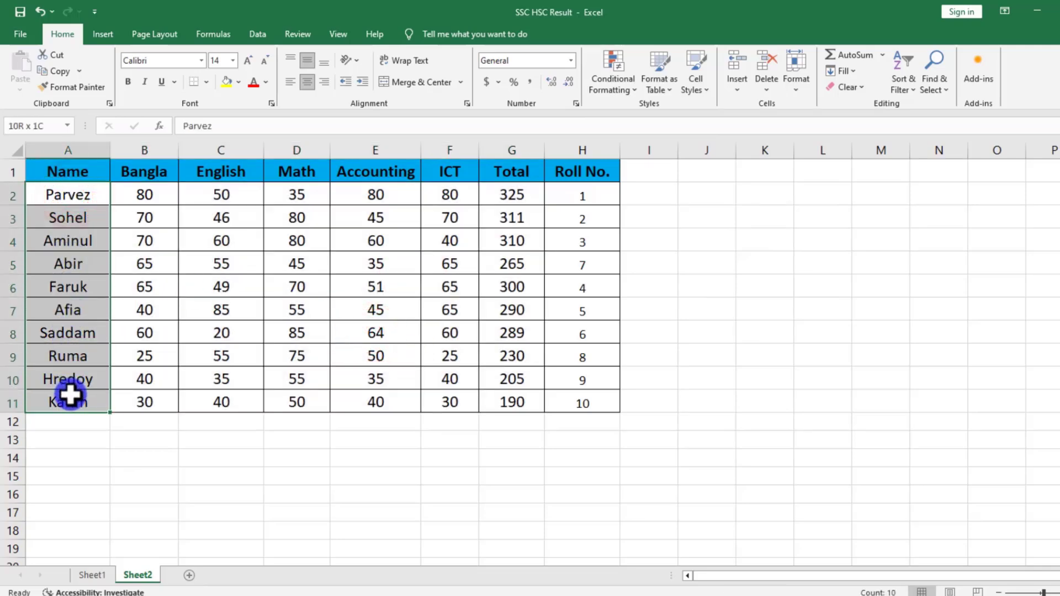
{"action": "left_click", "coordinate": [605, 80]}
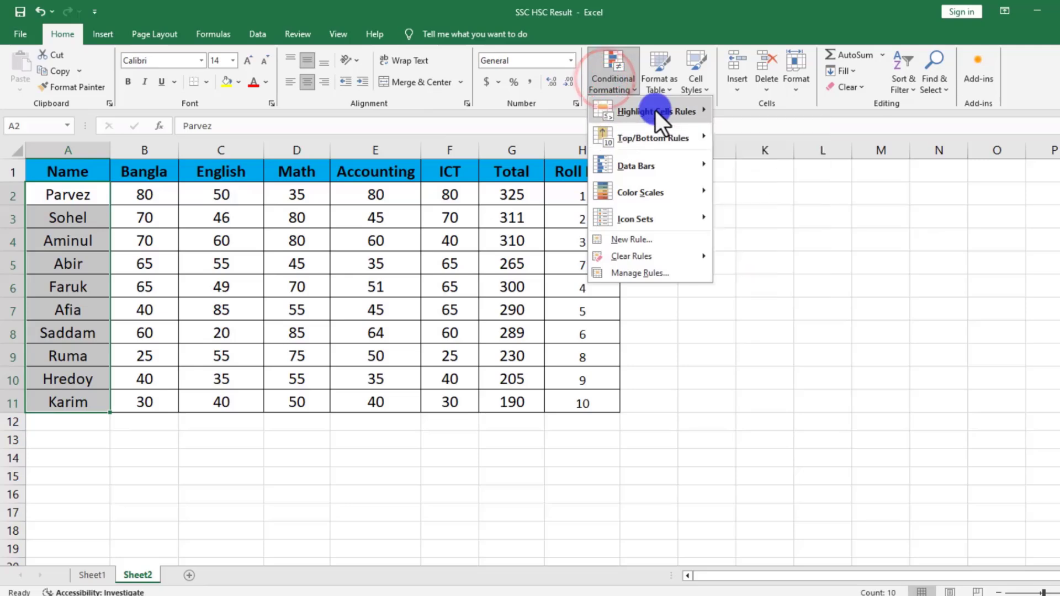
{"action": "mouse_move", "coordinate": [655, 111]}
{"action": "left_click", "coordinate": [742, 212]}
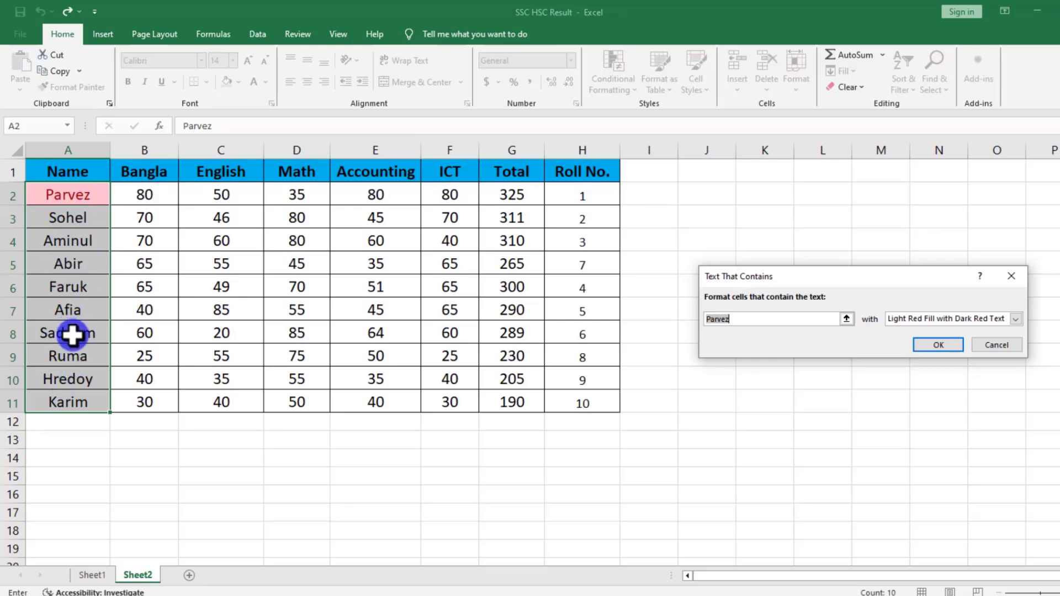
{"action": "left_click", "coordinate": [948, 345]}
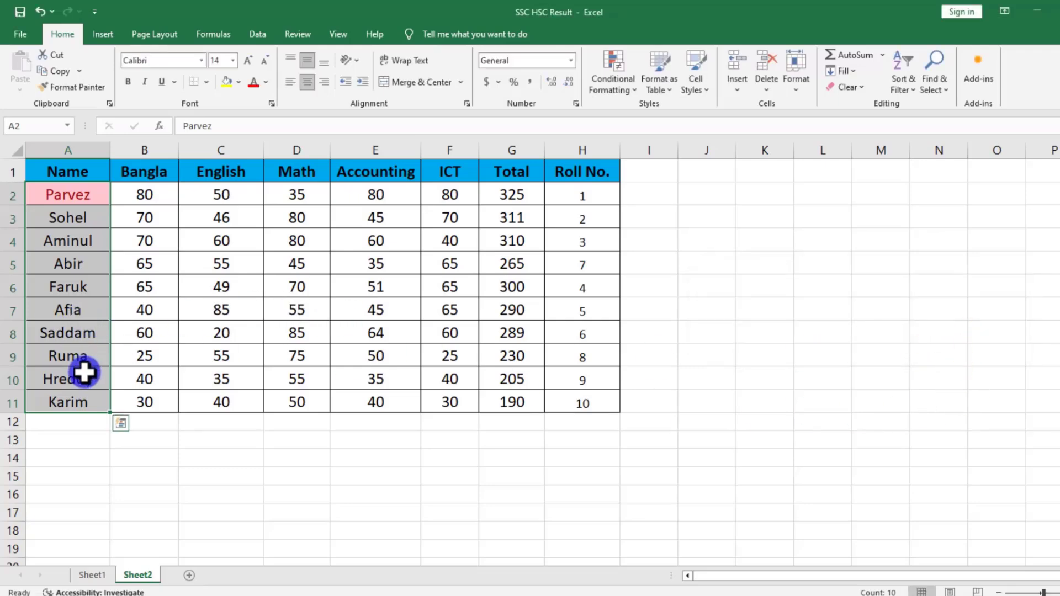
Replace the student name in A11 with the name from A2 and compare the highlighting of both cells.
{"action": "left_click", "coordinate": [59, 408]}
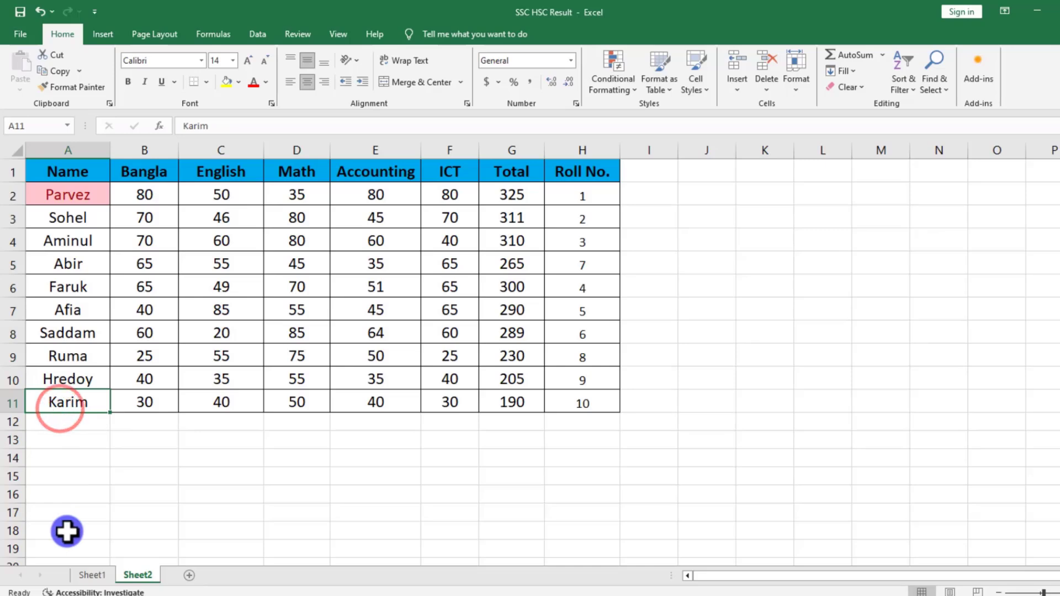
{"action": "type", "text": "Parvez"}
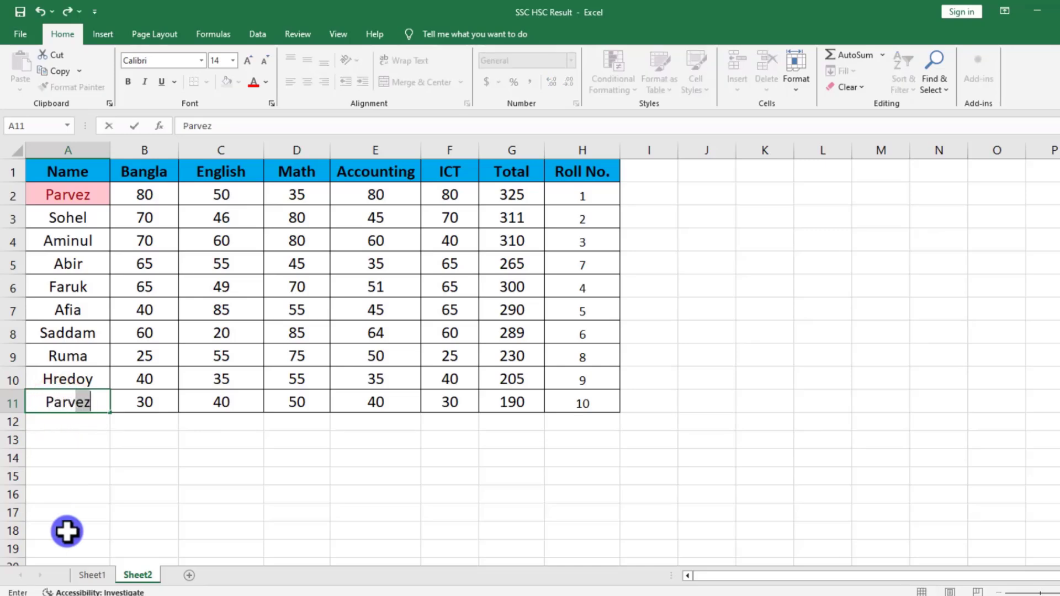
{"action": "left_click", "coordinate": [213, 505]}
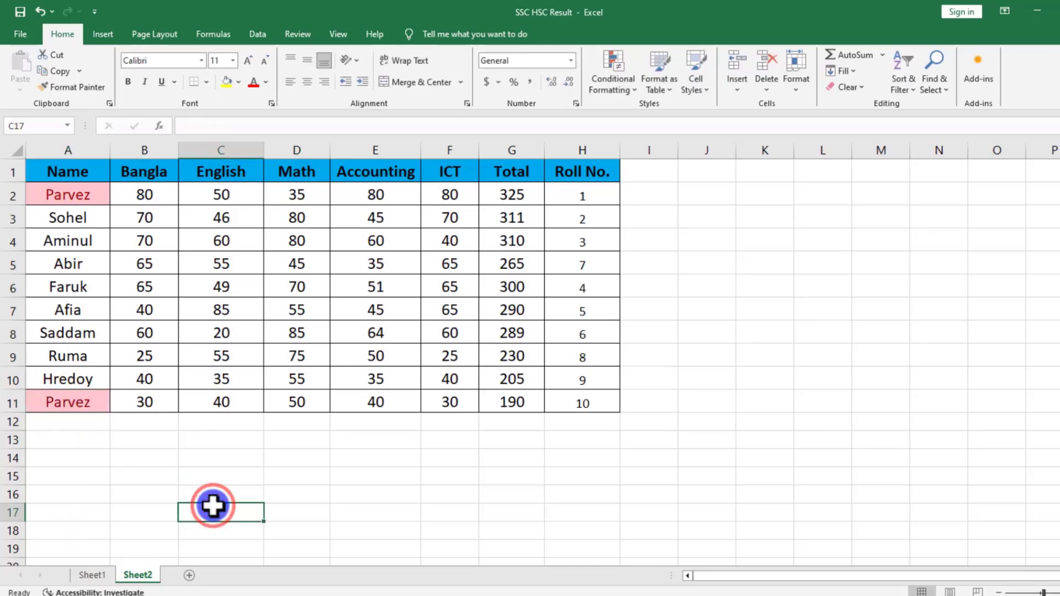
{"action": "left_click", "coordinate": [52, 198]}
{"action": "left_click", "coordinate": [45, 407]}
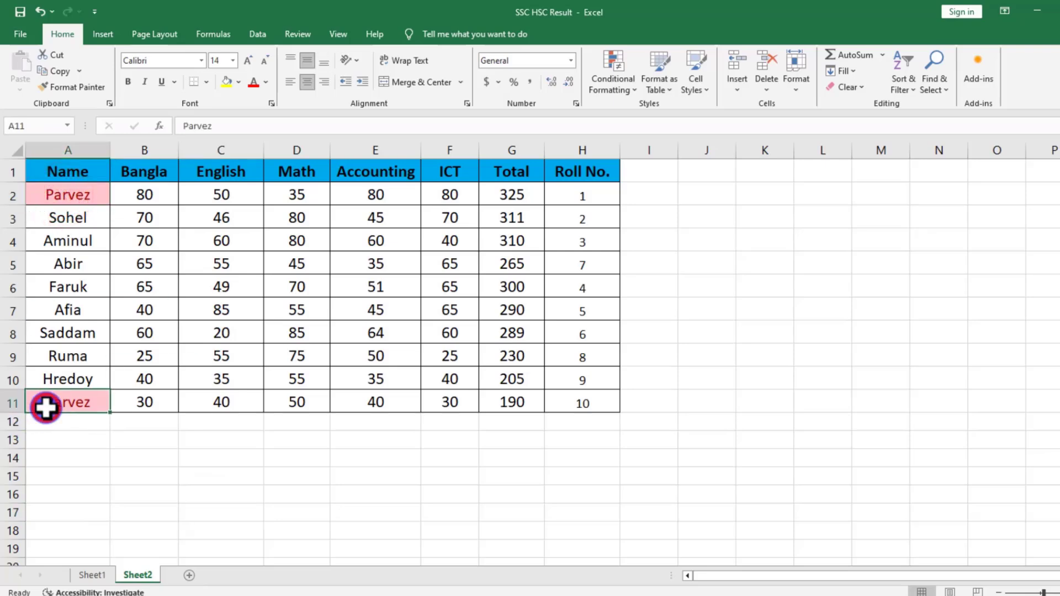
{"action": "left_click", "coordinate": [69, 204]}
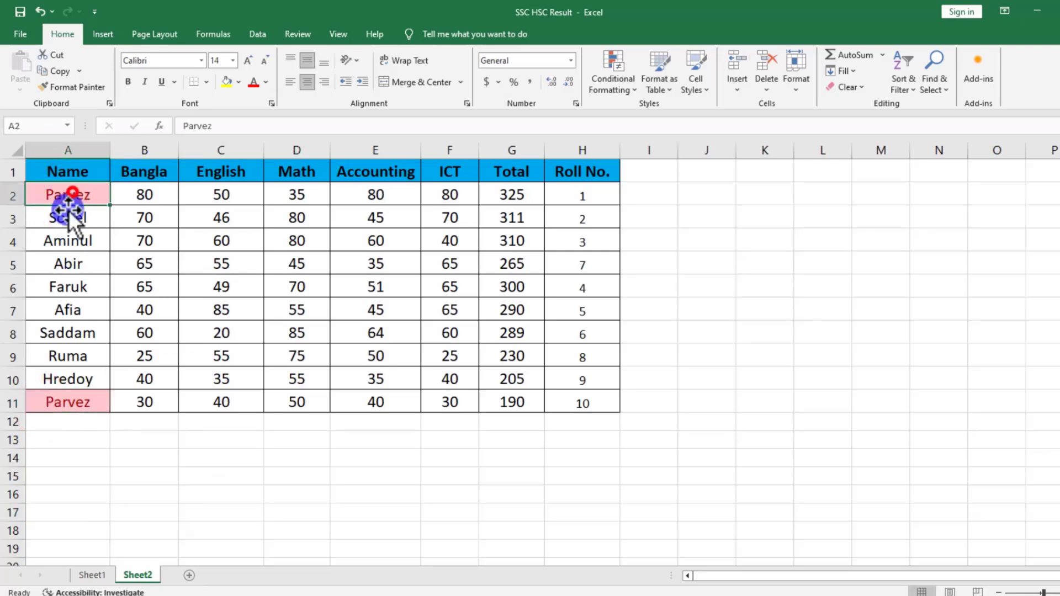
{"action": "left_click", "coordinate": [62, 399]}
Clear the Text That Contains highlighting from the names in A2:A11.
{"action": "left_click_drag", "start_coordinate": [88, 196], "coordinate": [88, 194]}
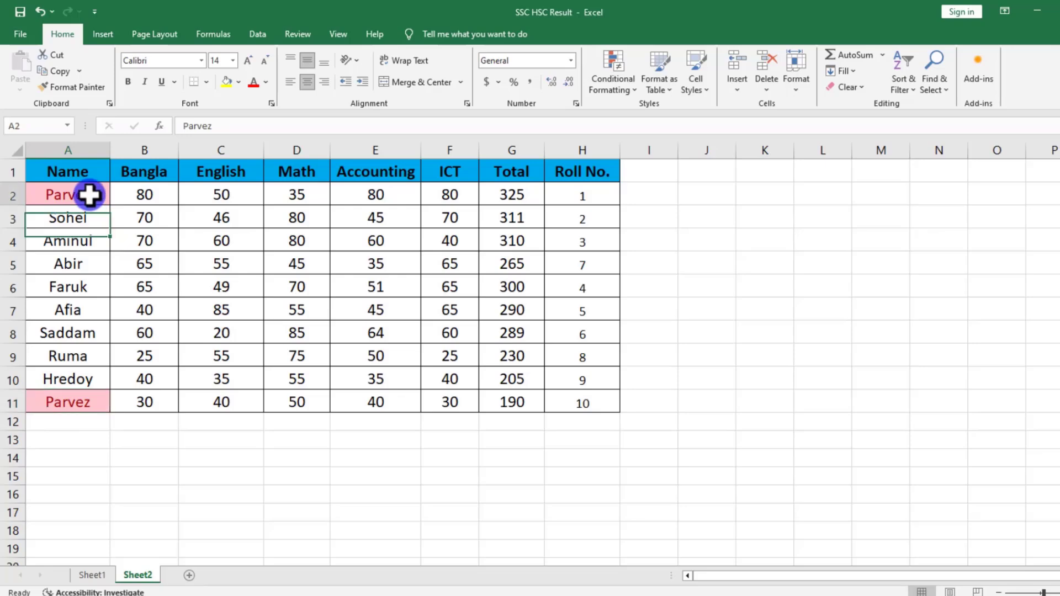
{"action": "left_click_drag", "start_coordinate": [88, 193], "coordinate": [90, 398]}
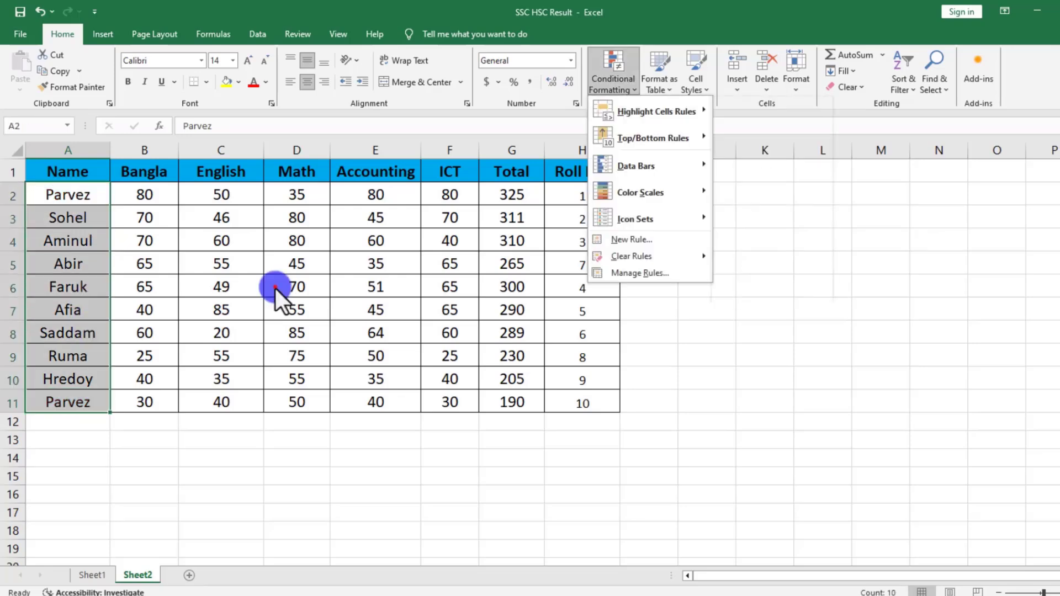
{"action": "left_click", "coordinate": [274, 288]}
{"action": "left_click", "coordinate": [147, 224]}
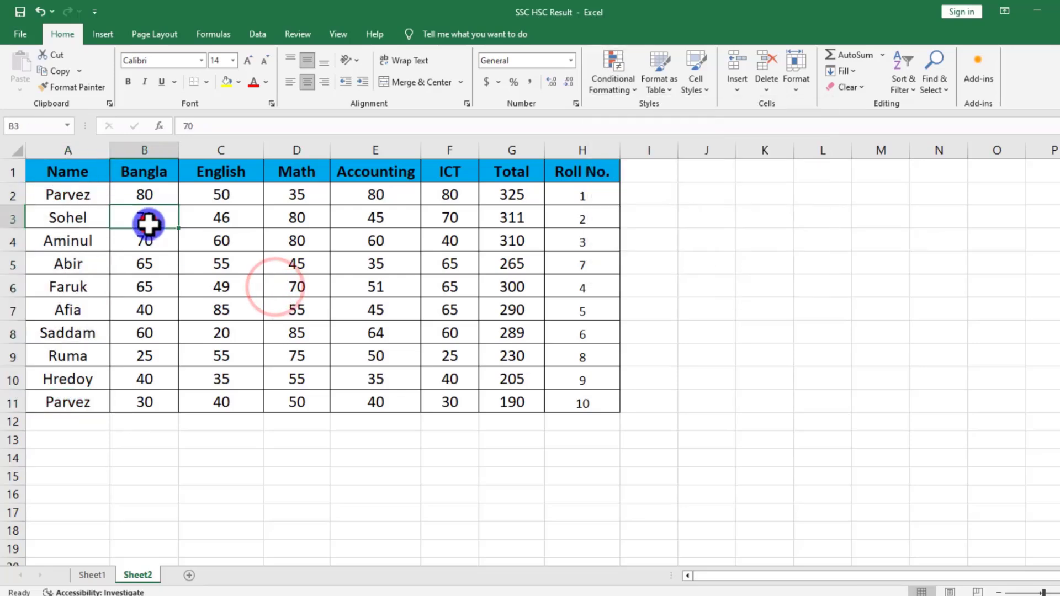
Insert a new column before the Bangla column and give it the header Date.
{"action": "left_click", "coordinate": [140, 150]}
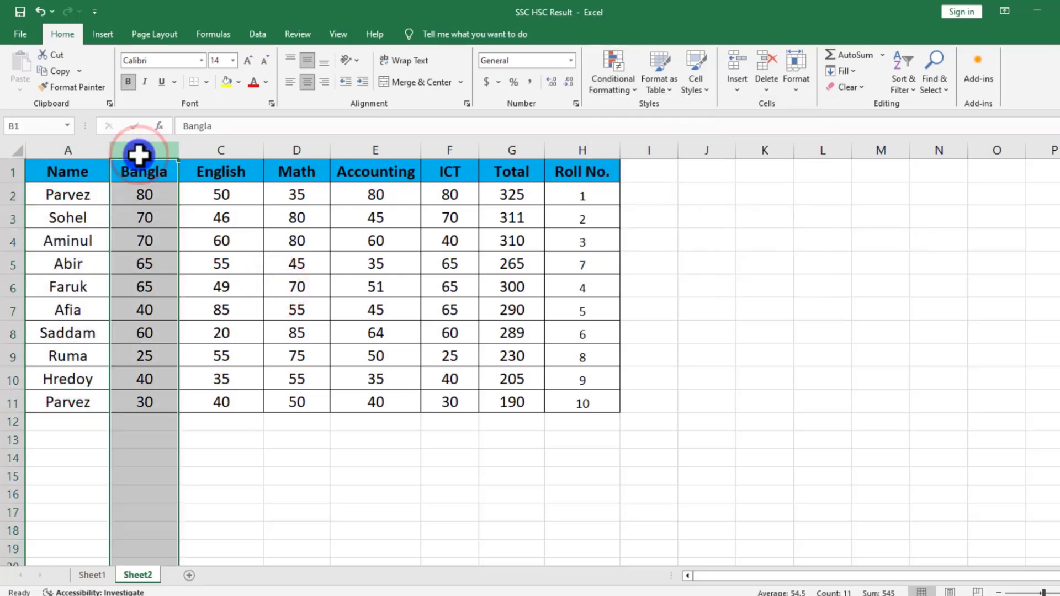
{"action": "right_click", "coordinate": [139, 154]}
{"action": "left_click", "coordinate": [199, 278]}
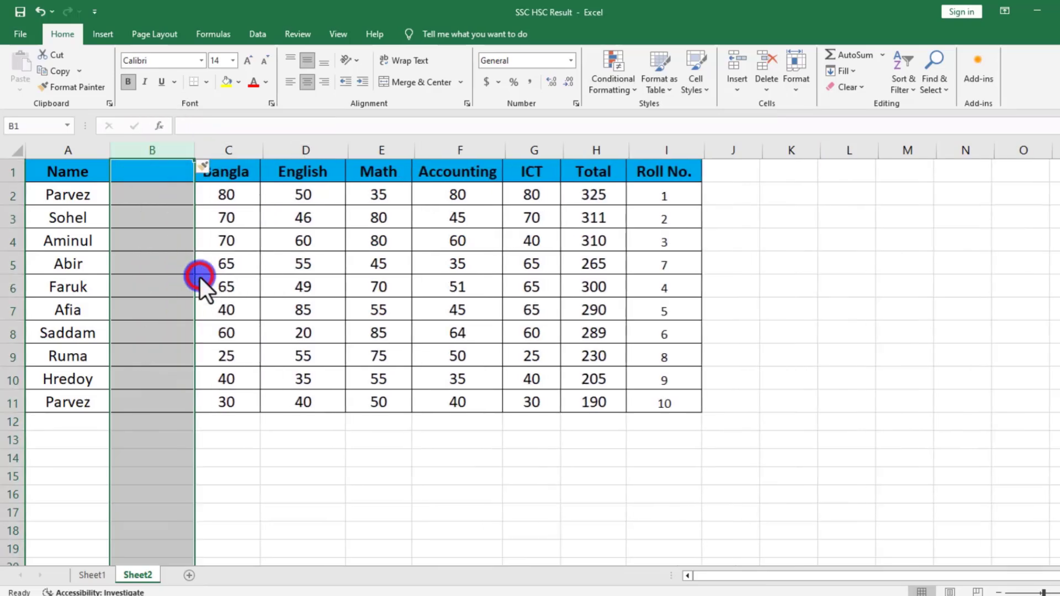
{"action": "left_click", "coordinate": [182, 308]}
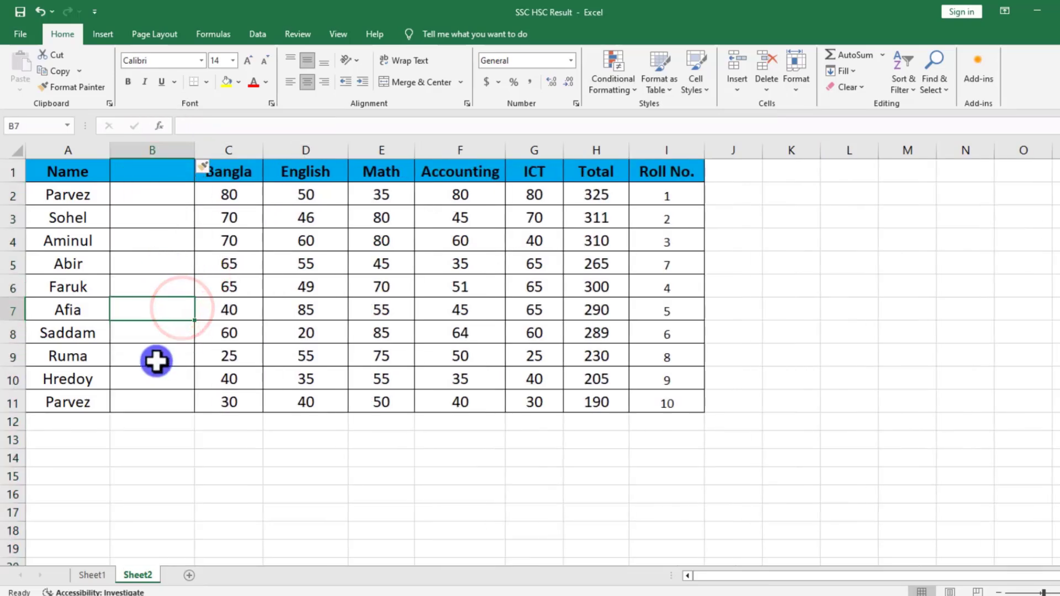
{"action": "left_click", "coordinate": [163, 169]}
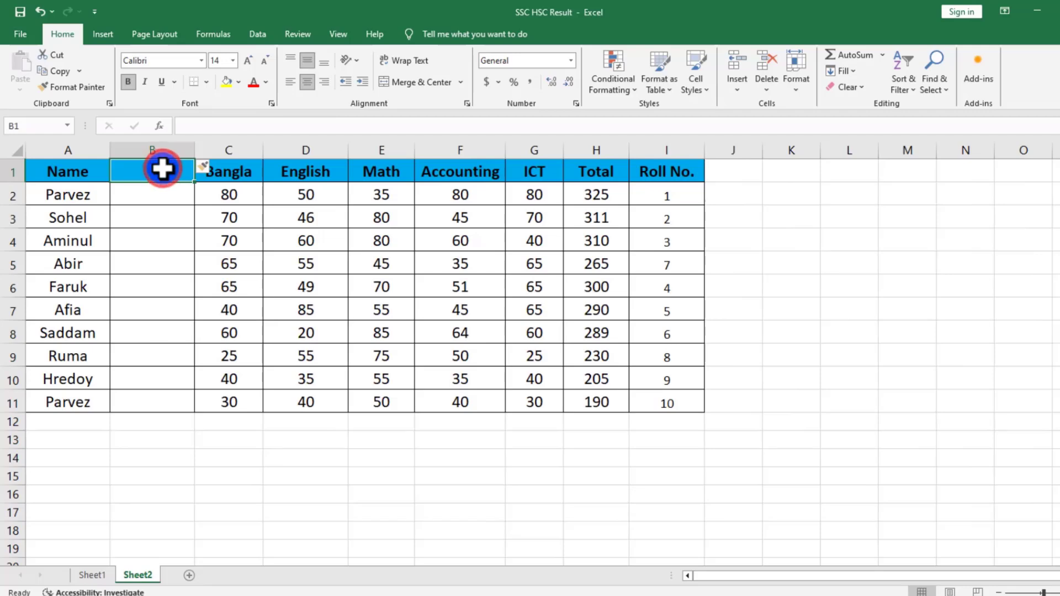
{"action": "type", "text": "Date"}
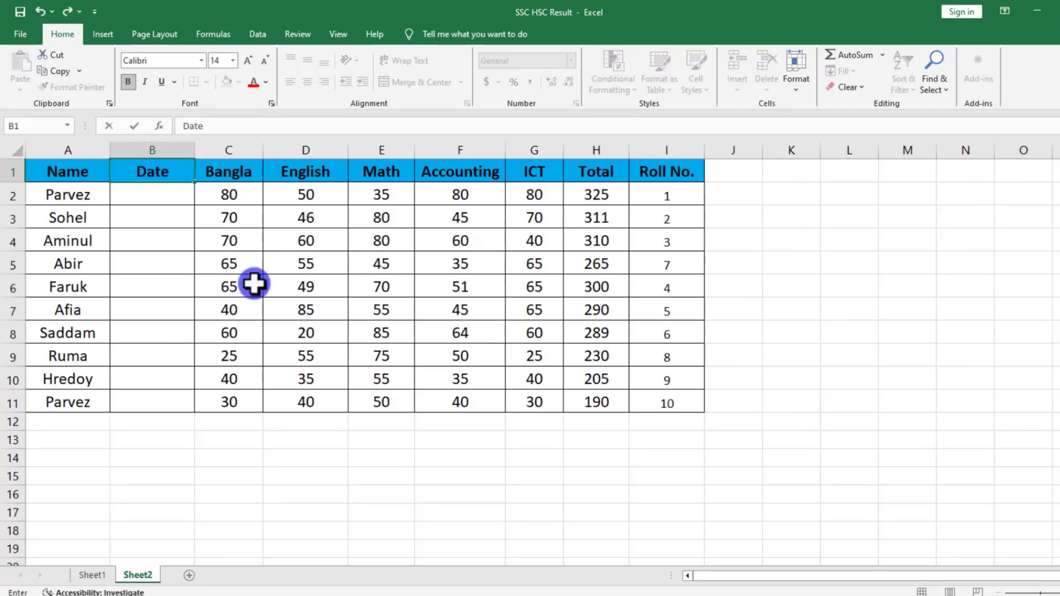
{"action": "left_click", "coordinate": [228, 334]}
Enter 1/5/2024 in B2 and fill the date series down to B11.
{"action": "left_click", "coordinate": [149, 199]}
{"action": "type", "text": "1/5/2024"}
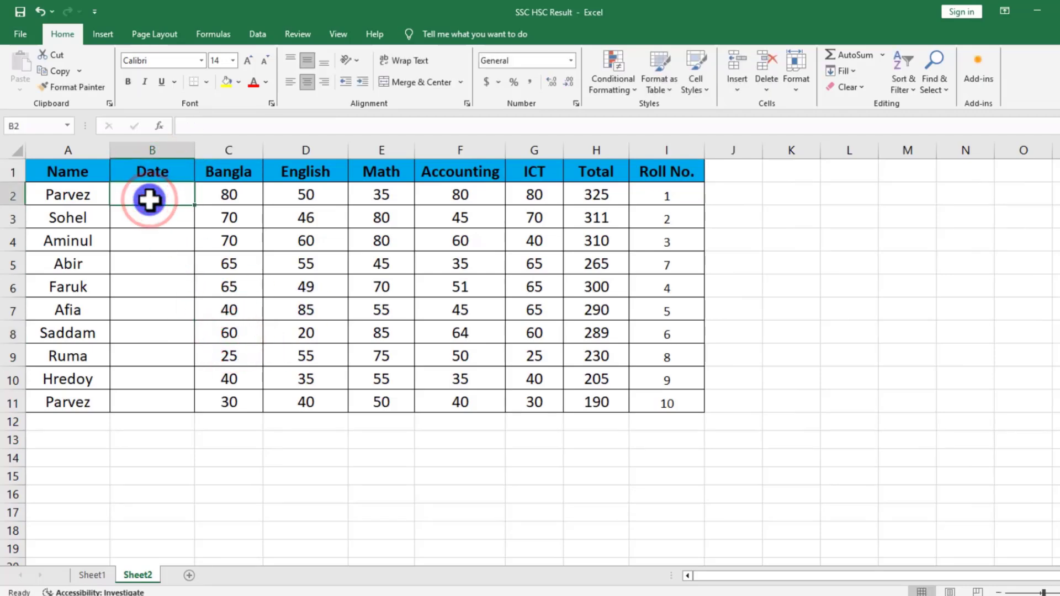
{"action": "left_click", "coordinate": [144, 286]}
{"action": "left_click", "coordinate": [151, 199]}
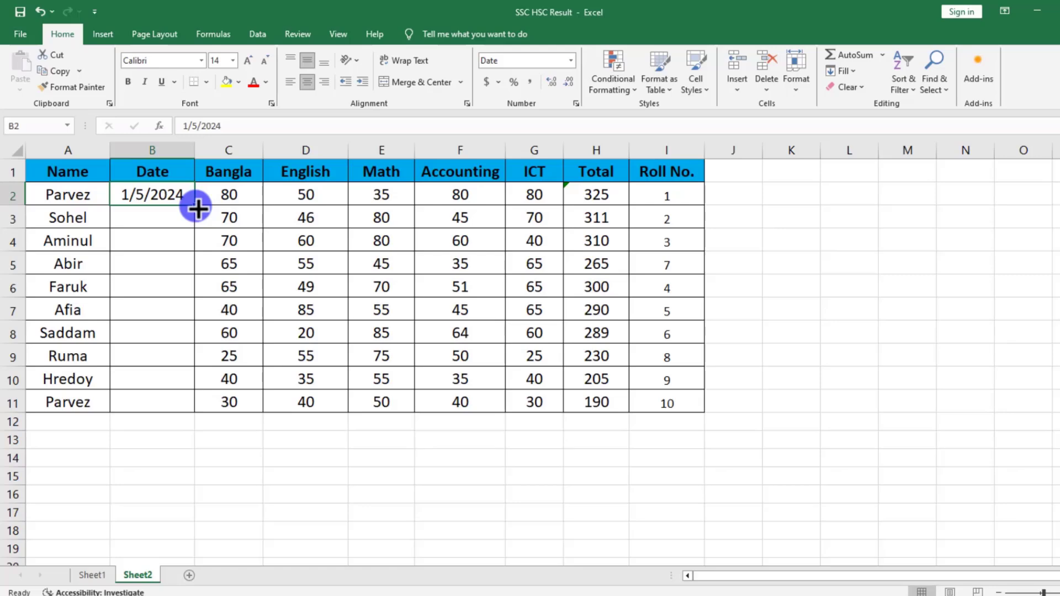
{"action": "left_click_drag", "start_coordinate": [197, 206], "coordinate": [189, 412]}
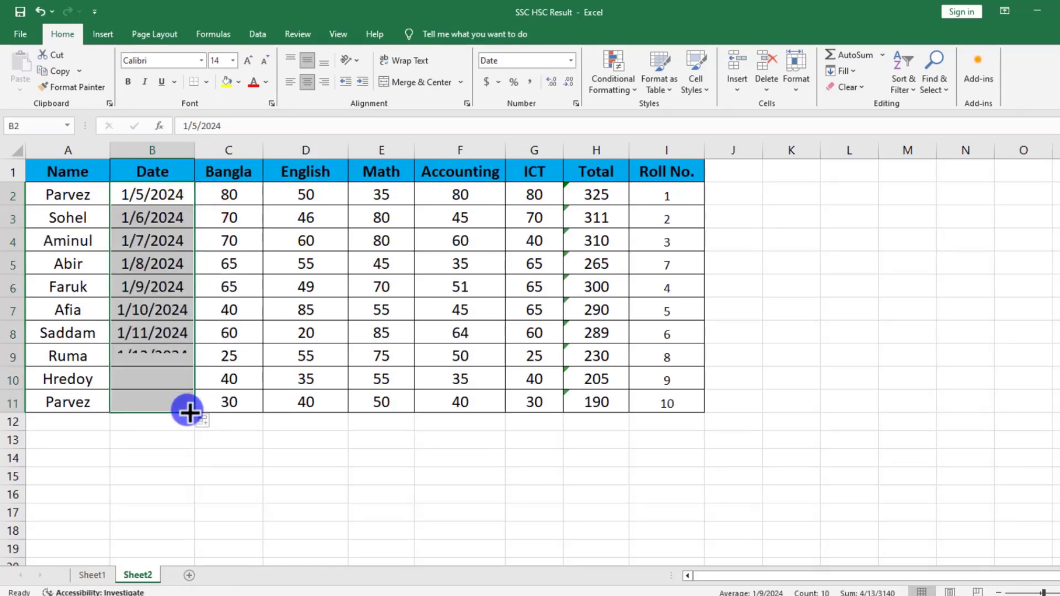
{"action": "left_click", "coordinate": [143, 384]}
{"action": "left_click", "coordinate": [145, 196]}
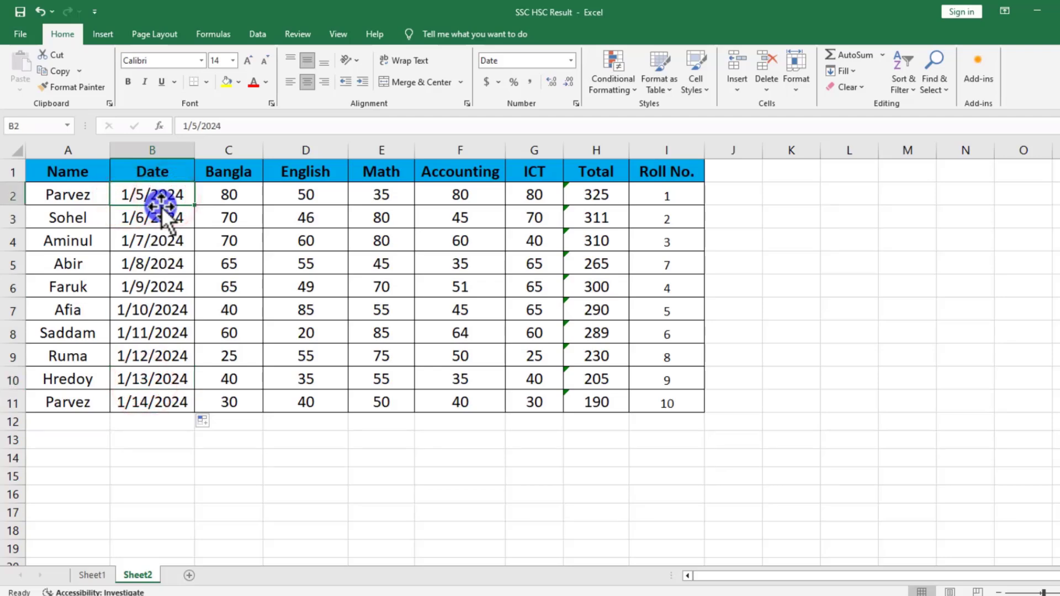
{"action": "left_click_drag", "start_coordinate": [161, 192], "coordinate": [154, 398]}
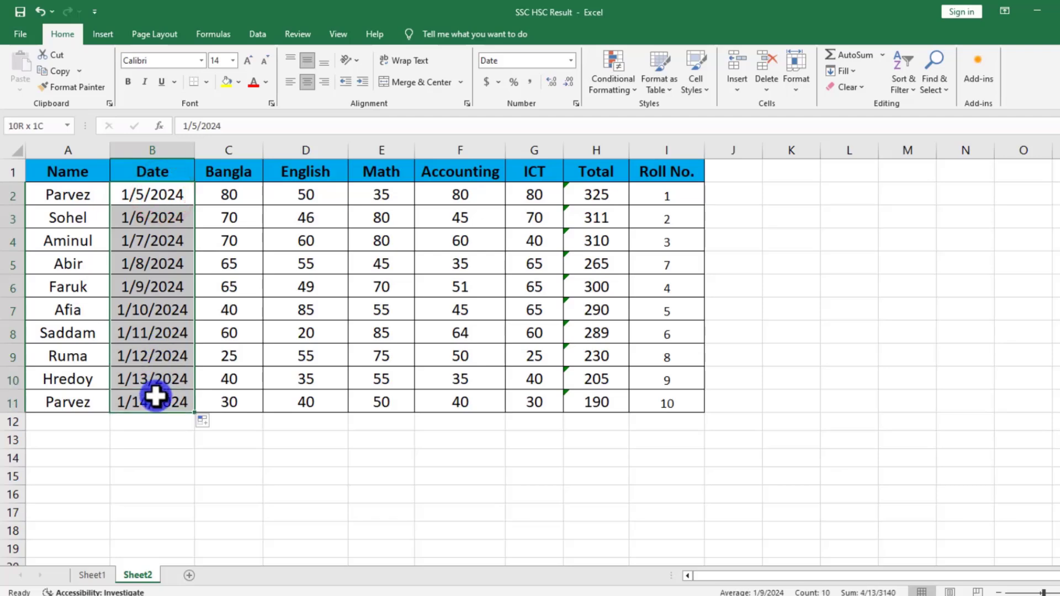
{"action": "left_click", "coordinate": [156, 375]}
{"action": "left_click_drag", "start_coordinate": [147, 199], "coordinate": [145, 402]}
{"action": "left_click", "coordinate": [607, 76]}
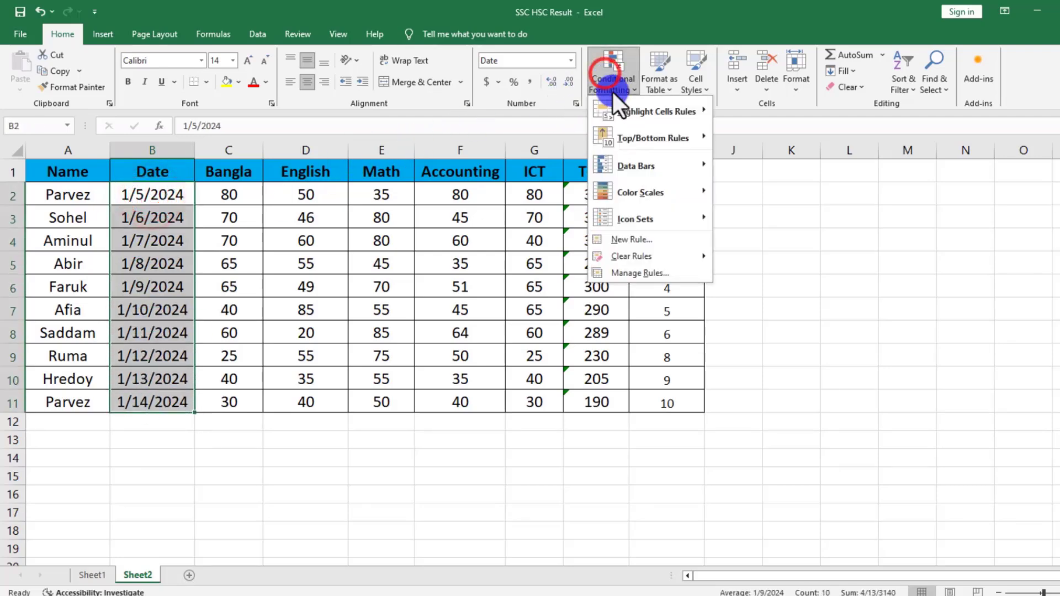
{"action": "mouse_move", "coordinate": [636, 109]}
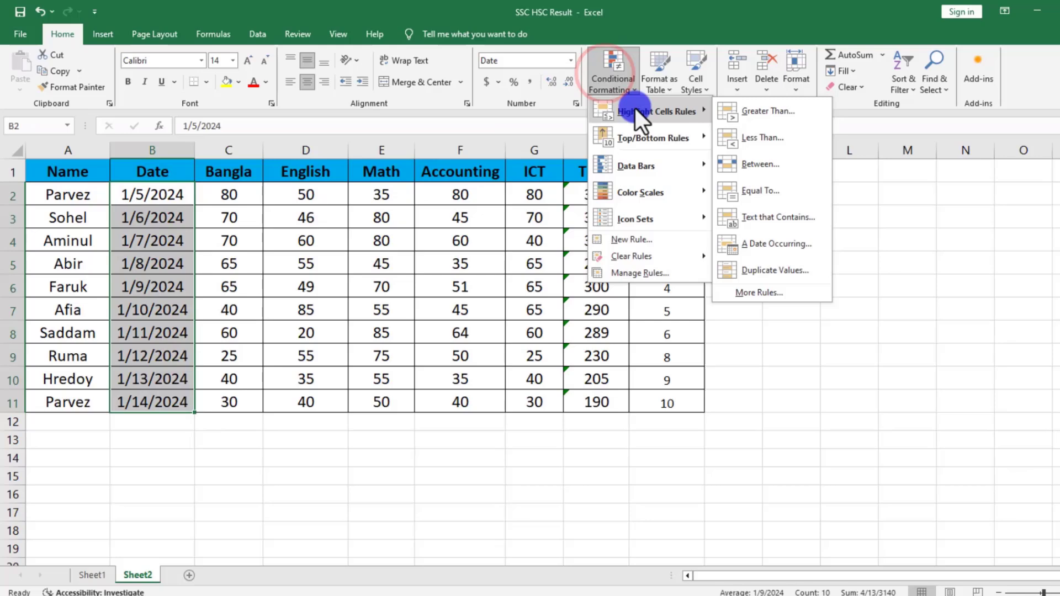
{"action": "left_click", "coordinate": [767, 245]}
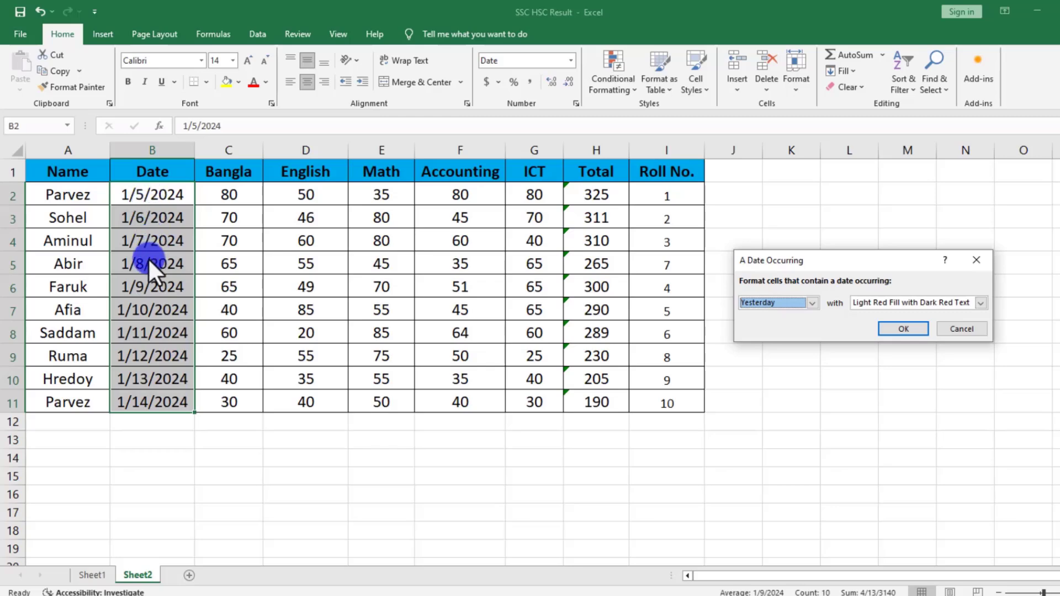
{"action": "left_click", "coordinate": [962, 330]}
Format the dates in B2:B11 with day, abbreviated month and two-digit year, in the style 5-Jan-24.
{"action": "left_click", "coordinate": [134, 308]}
{"action": "double_click", "coordinate": [133, 195]}
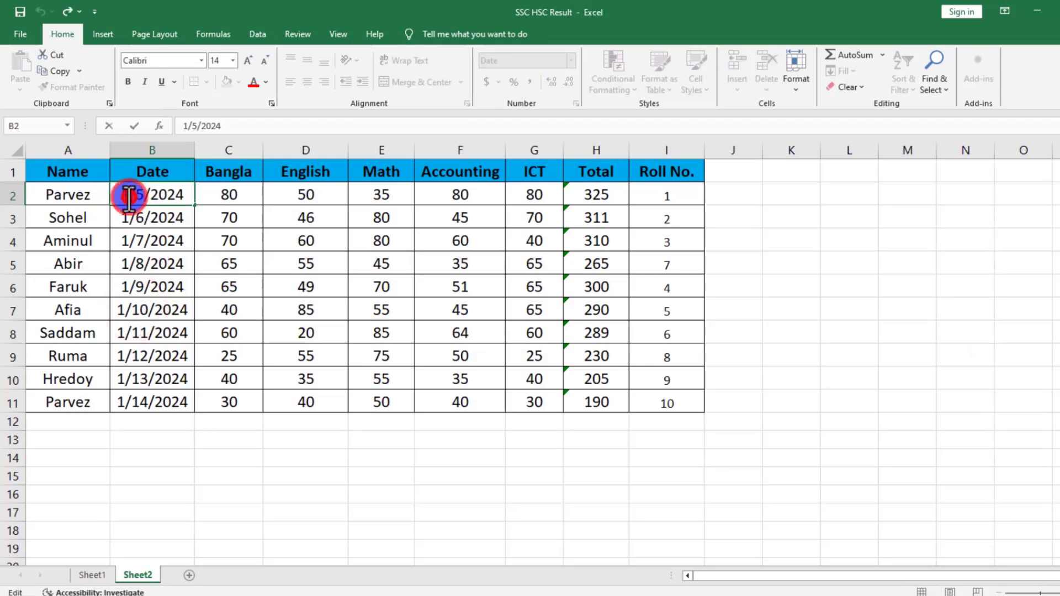
{"action": "left_click_drag", "start_coordinate": [136, 196], "coordinate": [150, 398]}
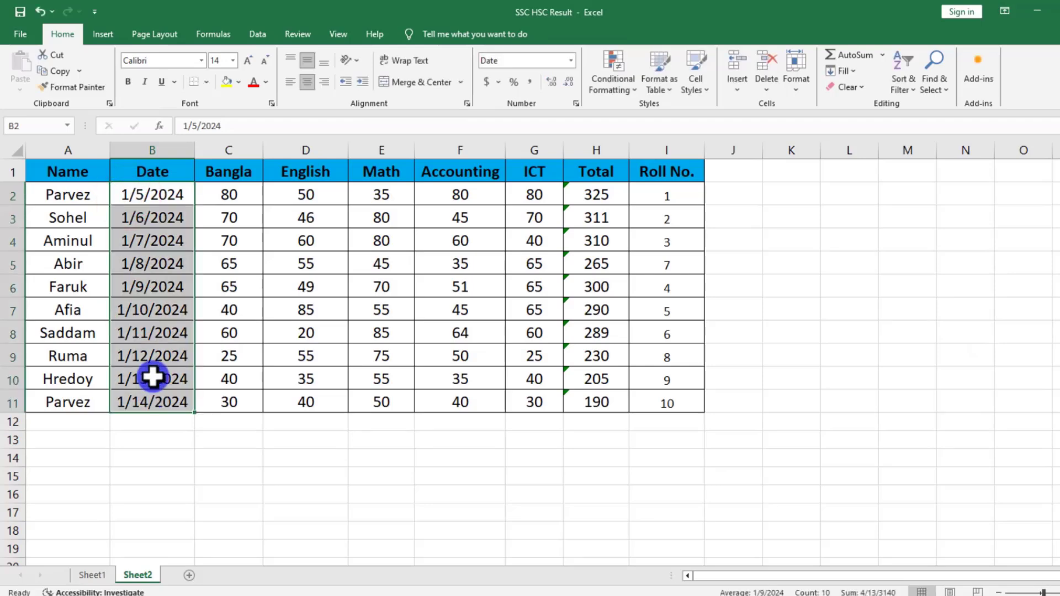
{"action": "right_click", "coordinate": [150, 386]}
{"action": "left_click", "coordinate": [170, 302]}
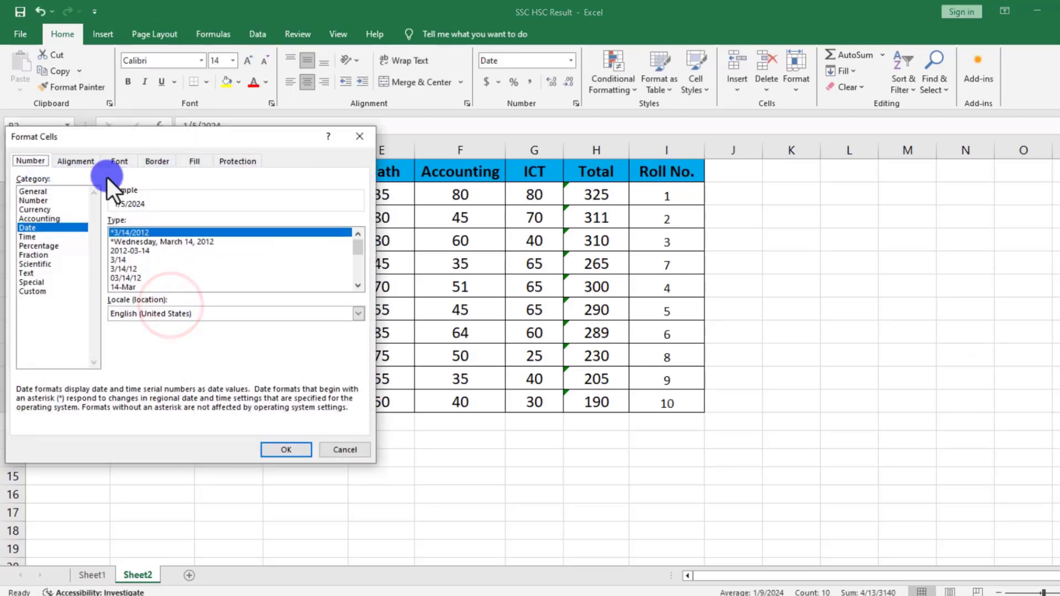
{"action": "left_click", "coordinate": [128, 287]}
{"action": "left_click", "coordinate": [286, 449]}
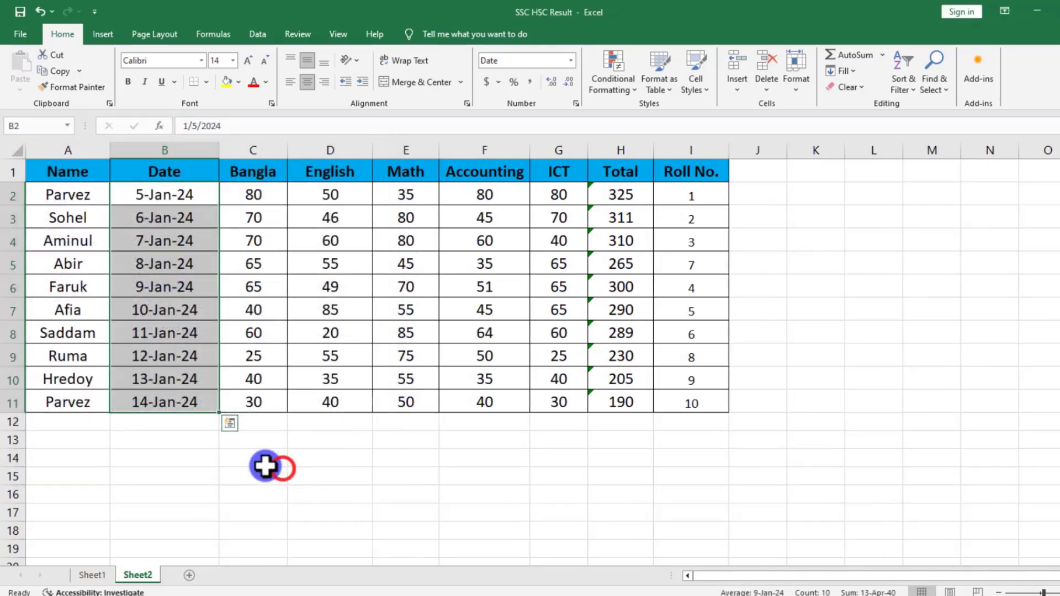
{"action": "left_click", "coordinate": [227, 452]}
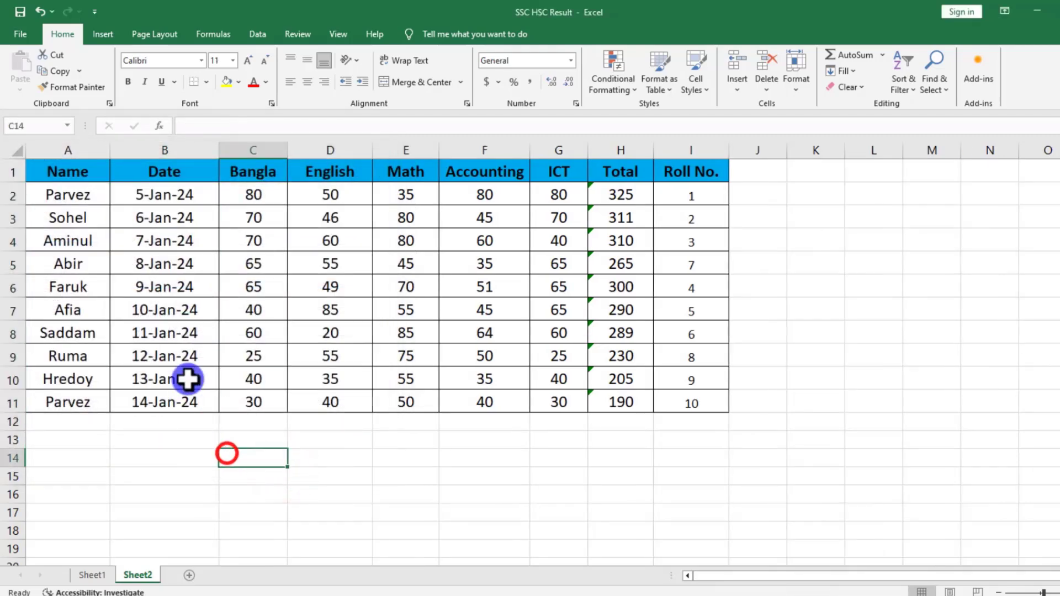
Change the date in B2 to 4/30/2024.
{"action": "left_click", "coordinate": [160, 197]}
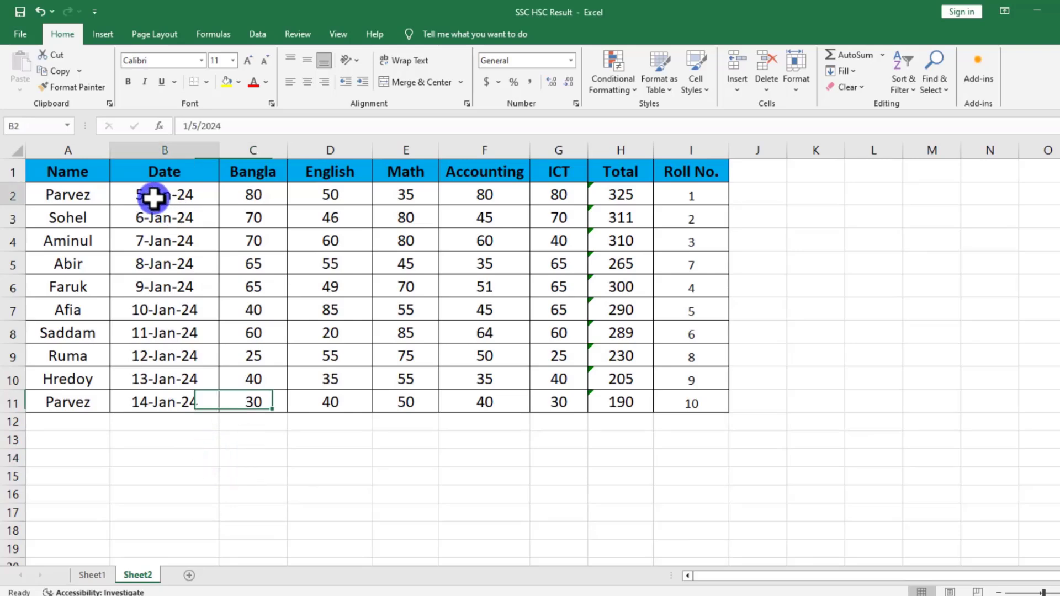
{"action": "double_click", "coordinate": [148, 198]}
{"action": "type", "text": "5"}
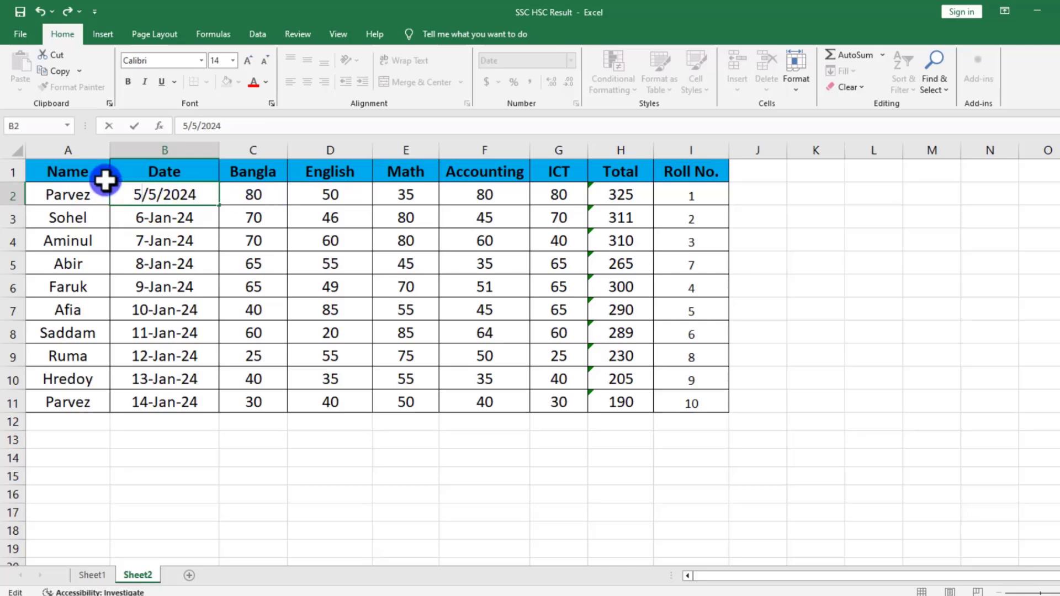
{"action": "key", "text": "BackSpace"}
{"action": "type", "text": "4"}
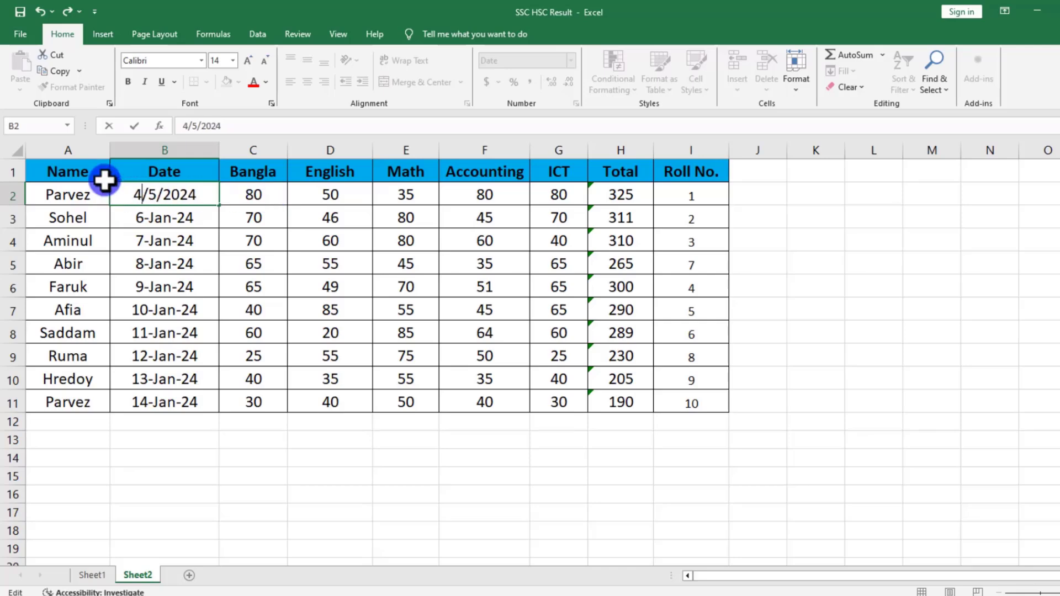
{"action": "left_click", "coordinate": [156, 192]}
{"action": "double_click", "coordinate": [150, 194]}
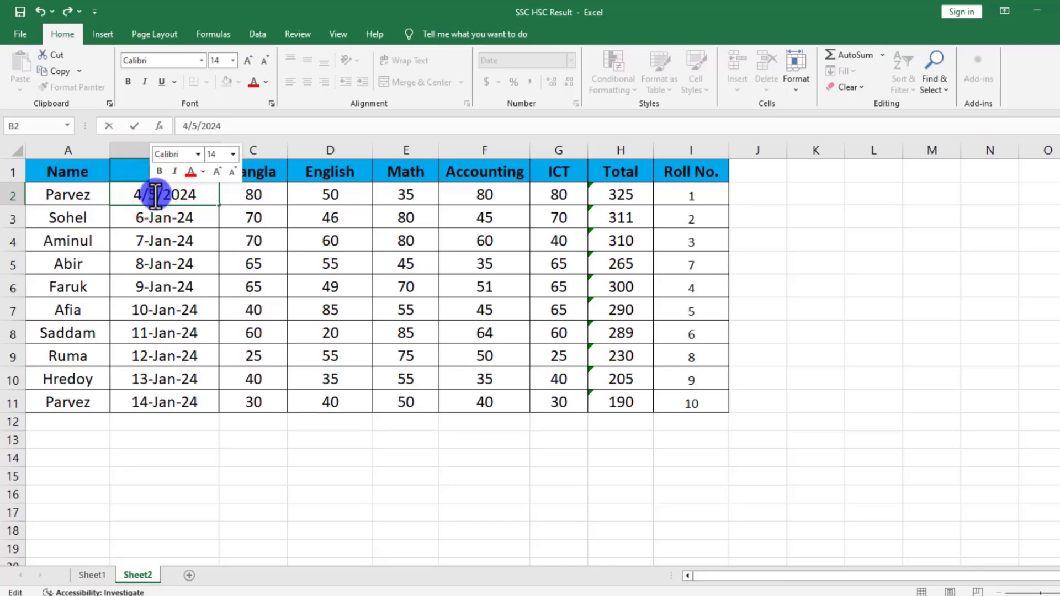
{"action": "type", "text": "30"}
{"action": "left_click", "coordinate": [174, 290]}
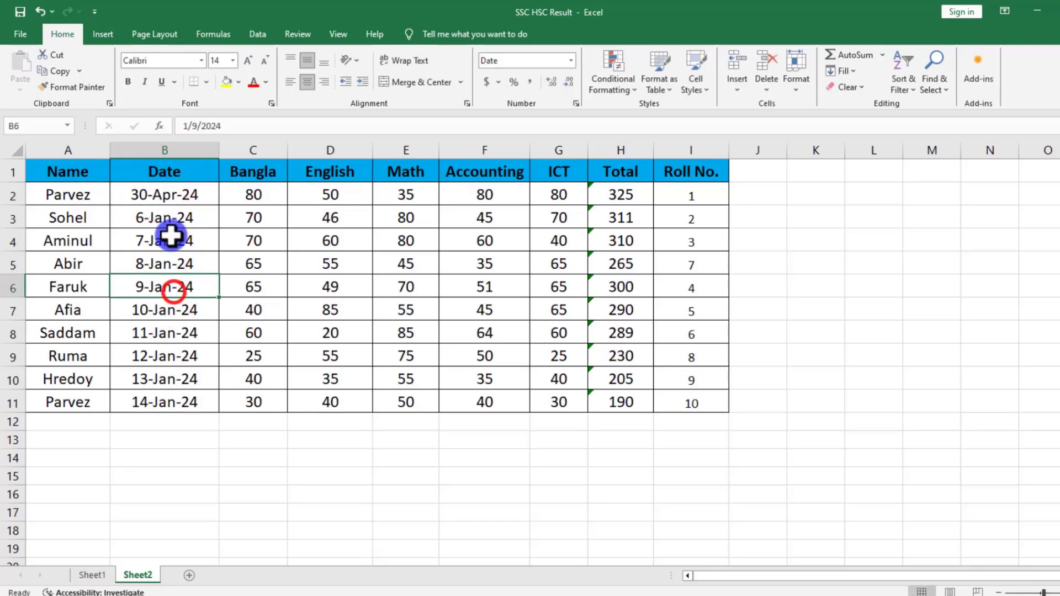
Fill the date series from B2 down to B11, replacing the existing dates.
{"action": "left_click", "coordinate": [178, 199]}
{"action": "left_click_drag", "start_coordinate": [224, 207], "coordinate": [217, 413]}
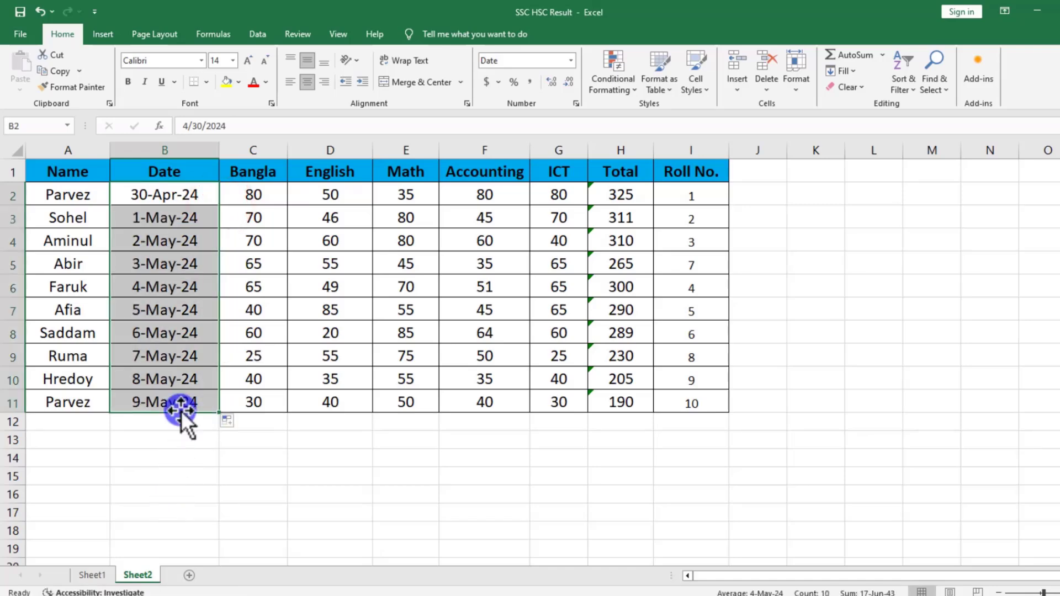
{"action": "left_click", "coordinate": [182, 375]}
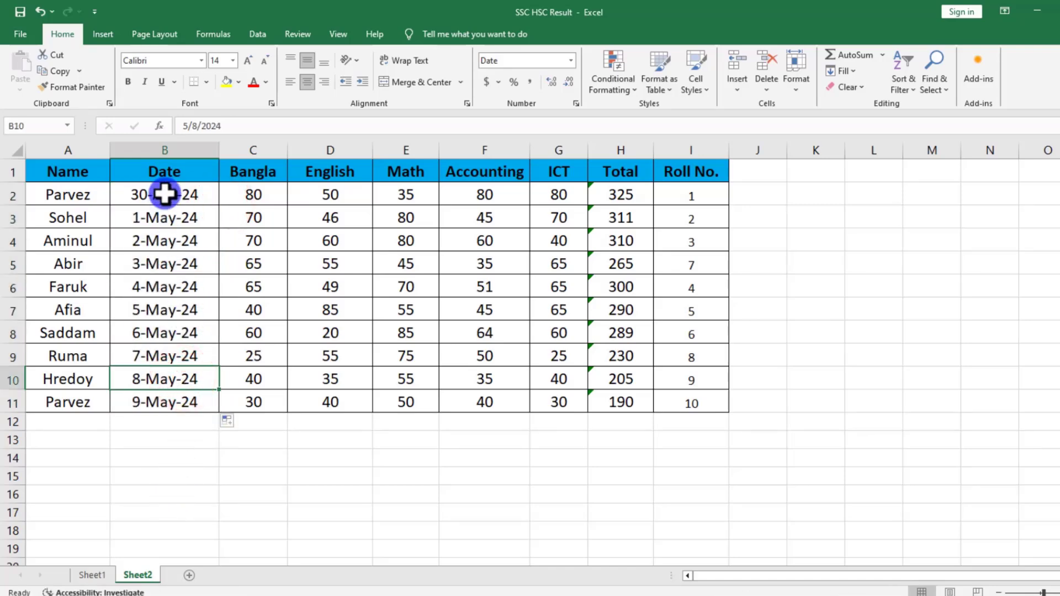
Start an A Date Occurring highlight rule on B2:B11 and preview it with Today and Tomorrow.
{"action": "left_click_drag", "start_coordinate": [180, 199], "coordinate": [147, 407]}
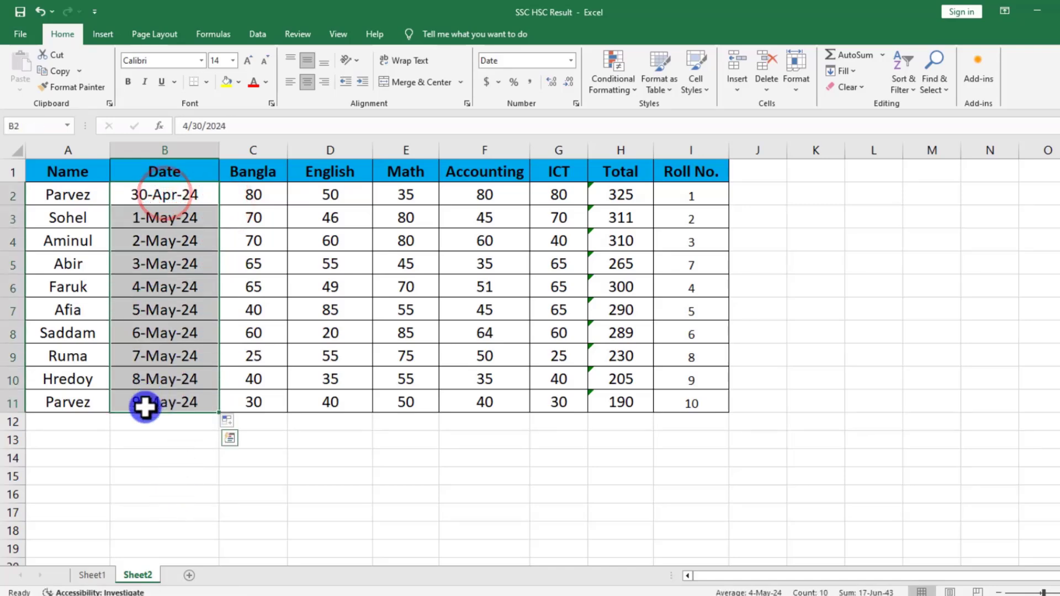
{"action": "left_click", "coordinate": [611, 80]}
{"action": "mouse_move", "coordinate": [628, 145]}
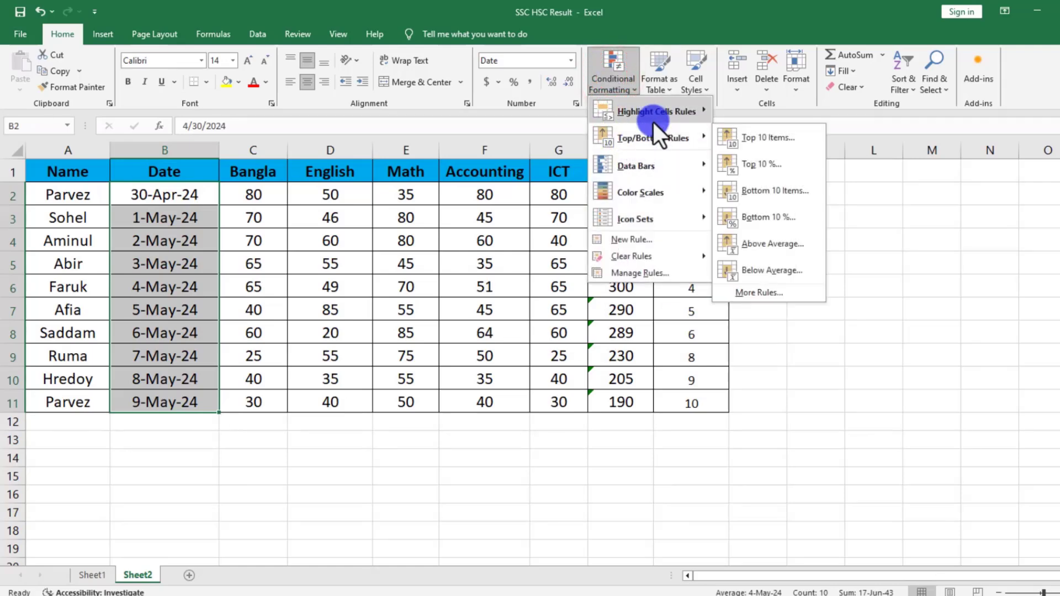
{"action": "mouse_move", "coordinate": [664, 111]}
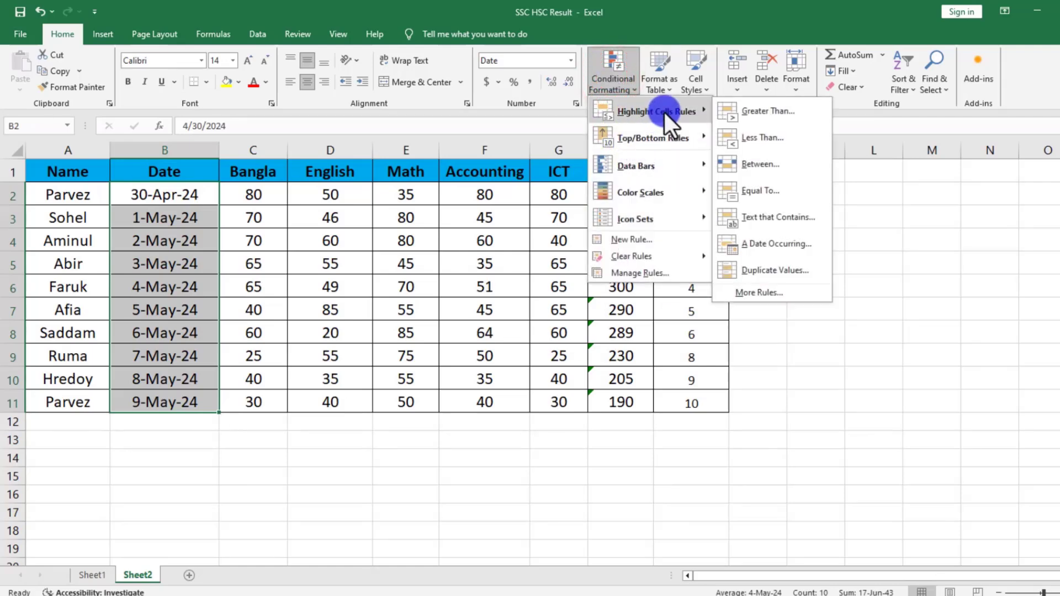
{"action": "left_click", "coordinate": [766, 243]}
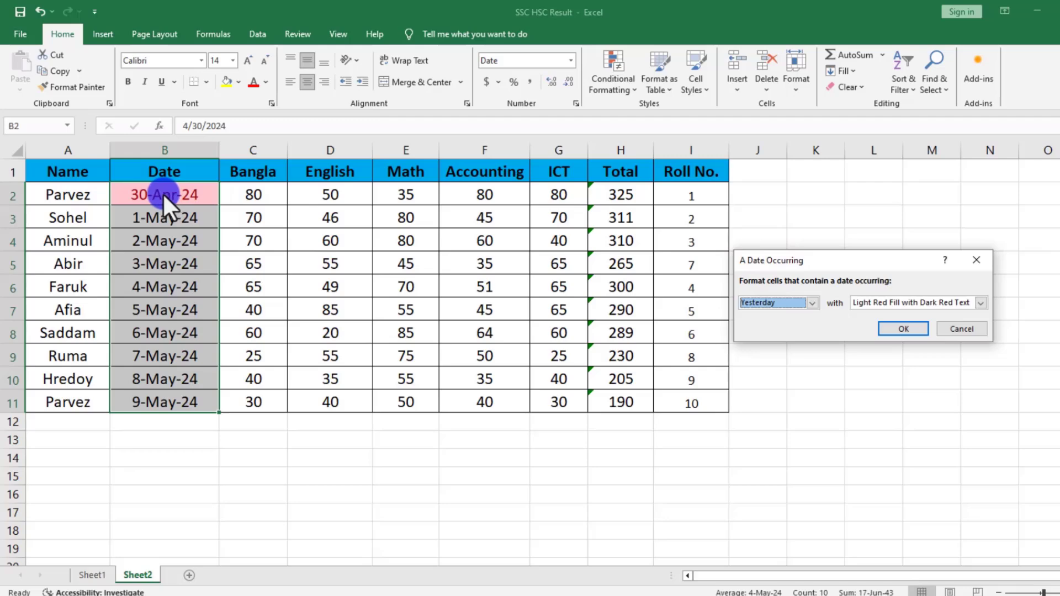
{"action": "left_click", "coordinate": [821, 308]}
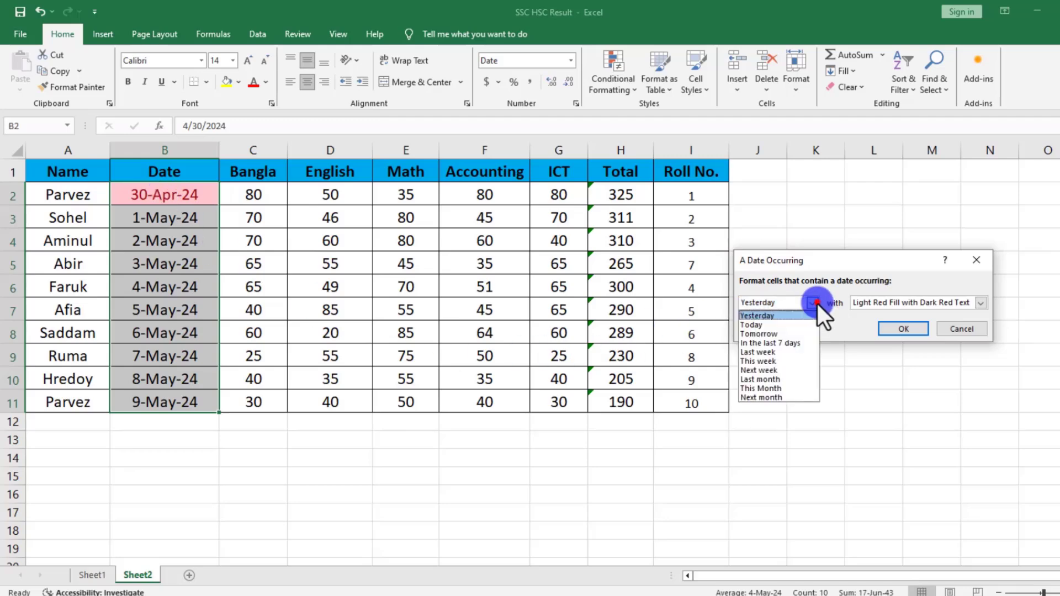
{"action": "left_click", "coordinate": [764, 327]}
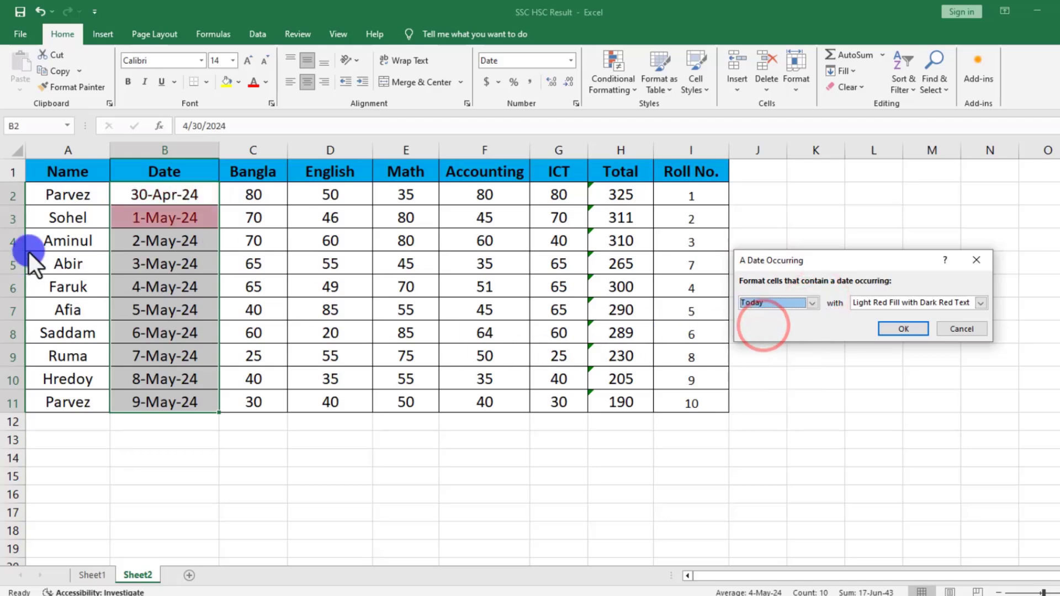
{"action": "left_click", "coordinate": [821, 305]}
{"action": "left_click", "coordinate": [761, 336]}
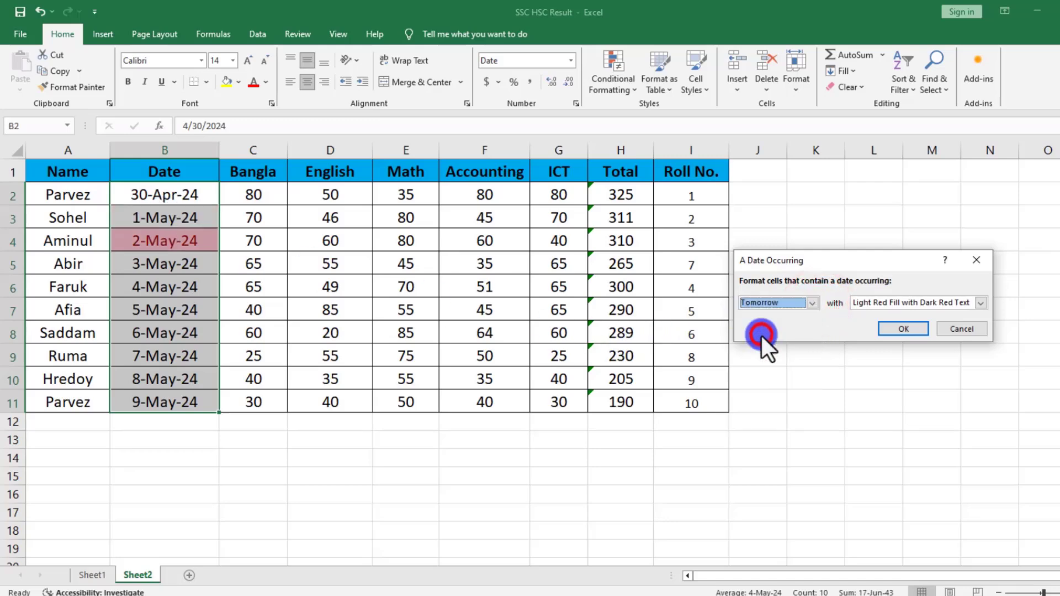
Preview the date rule on B2:B11 with the periods Last week, This week and Next week.
{"action": "left_click", "coordinate": [812, 303]}
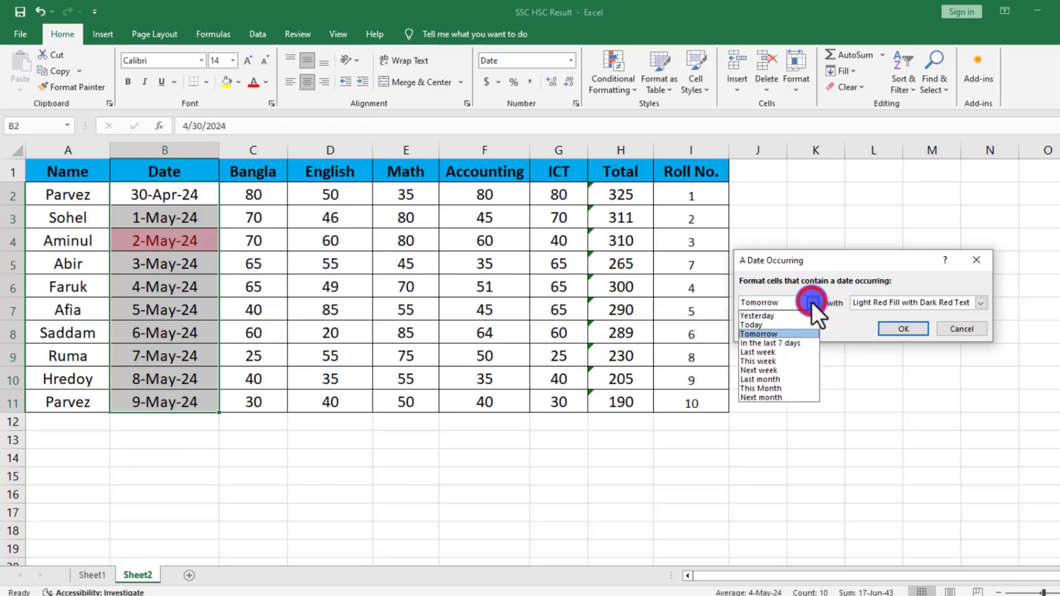
{"action": "left_click", "coordinate": [773, 352]}
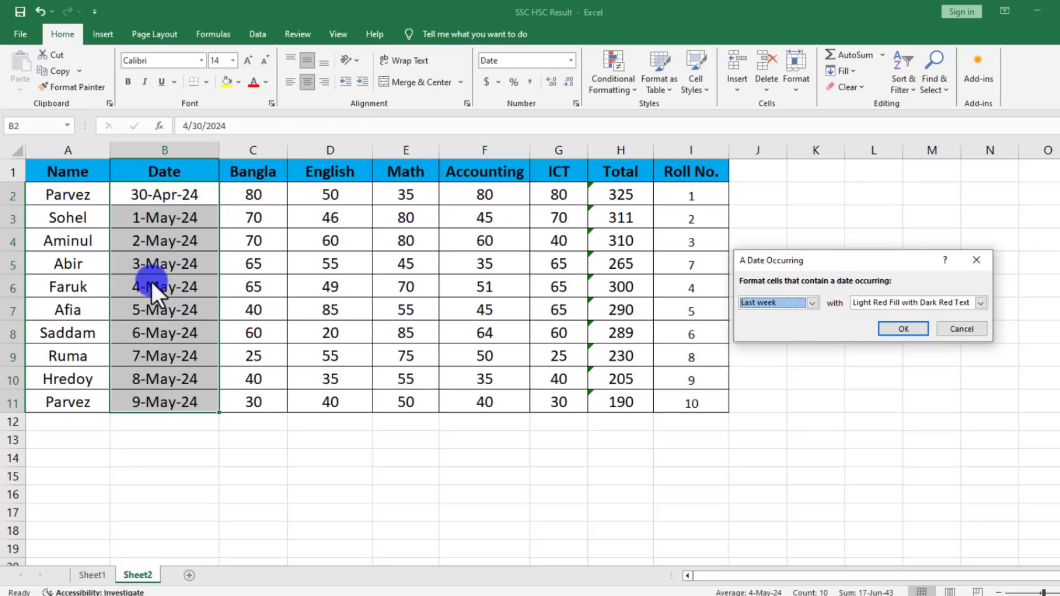
{"action": "left_click", "coordinate": [812, 303]}
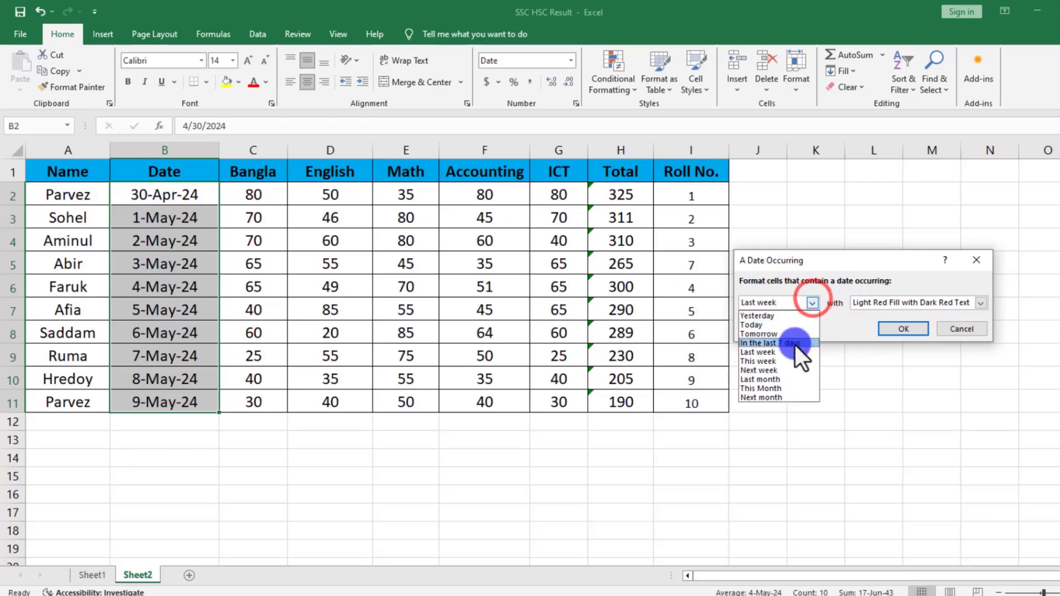
{"action": "left_click", "coordinate": [767, 362]}
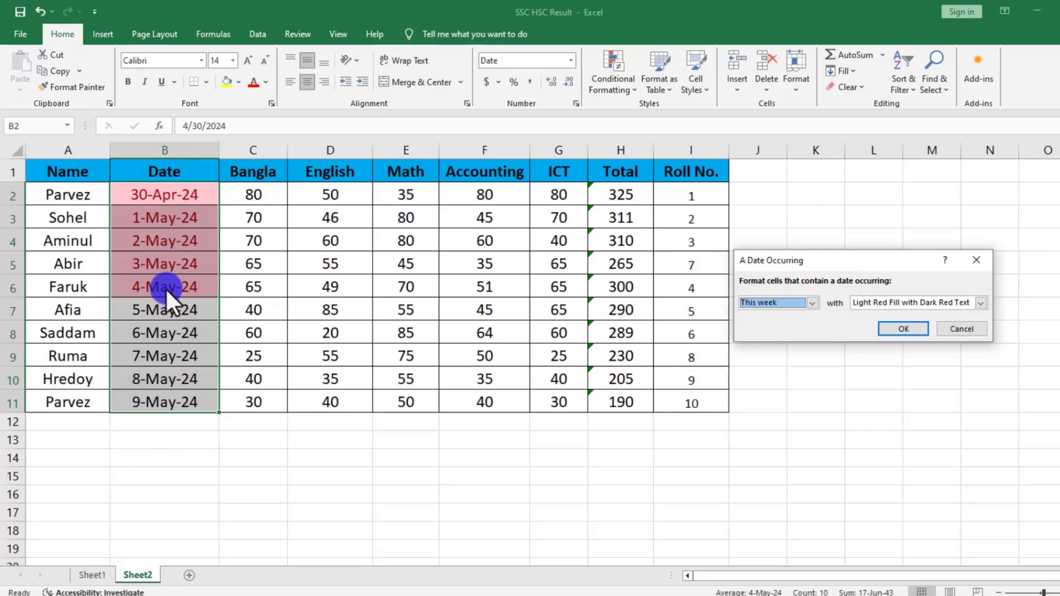
{"action": "left_click", "coordinate": [813, 303]}
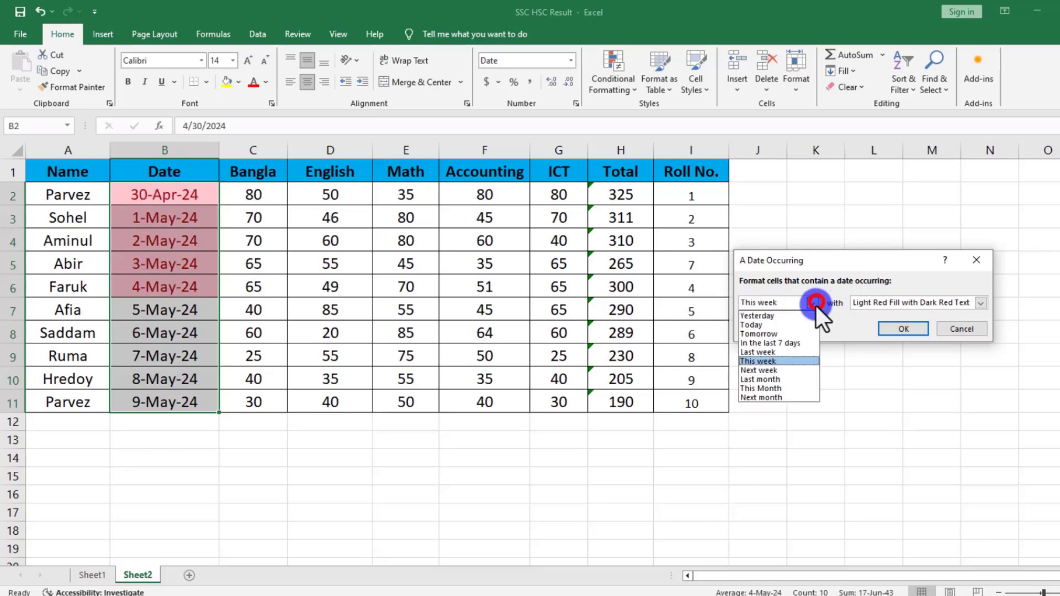
{"action": "left_click", "coordinate": [764, 373]}
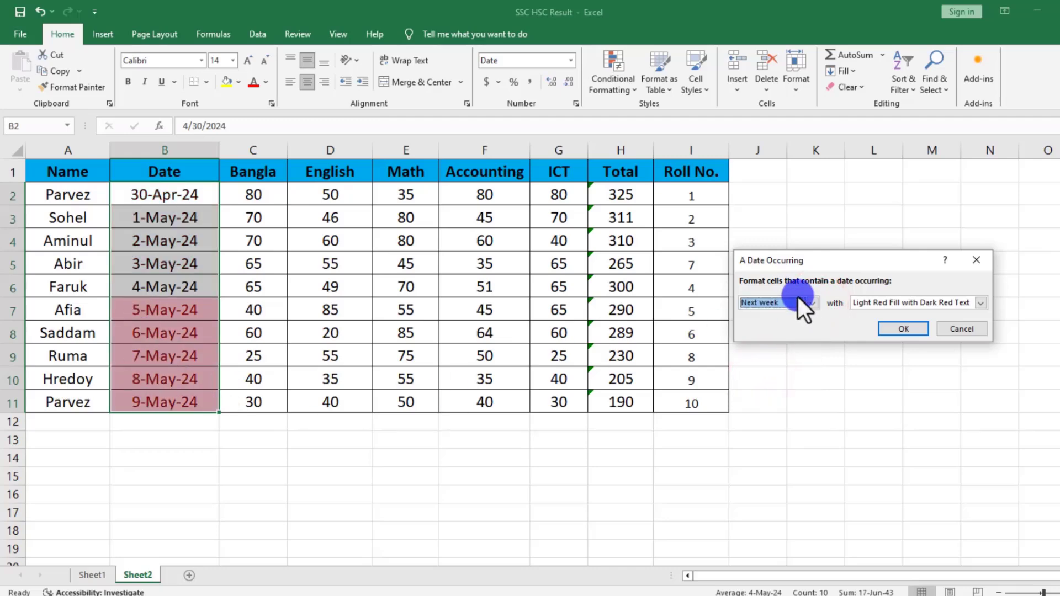
Preview the date rule with Last month and This Month, and set its period to Next month.
{"action": "left_click", "coordinate": [813, 303]}
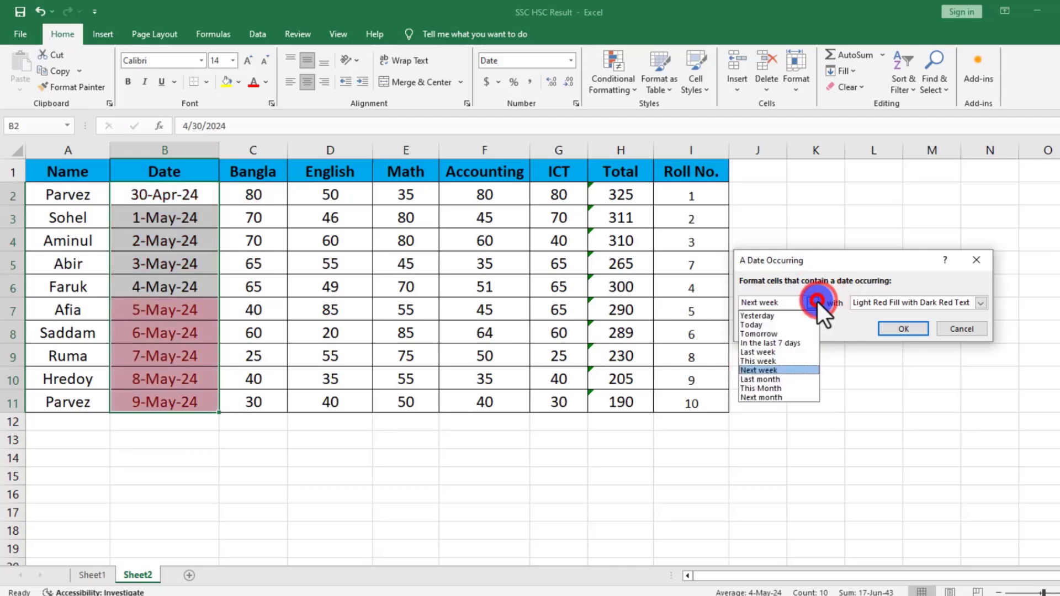
{"action": "left_click", "coordinate": [774, 380]}
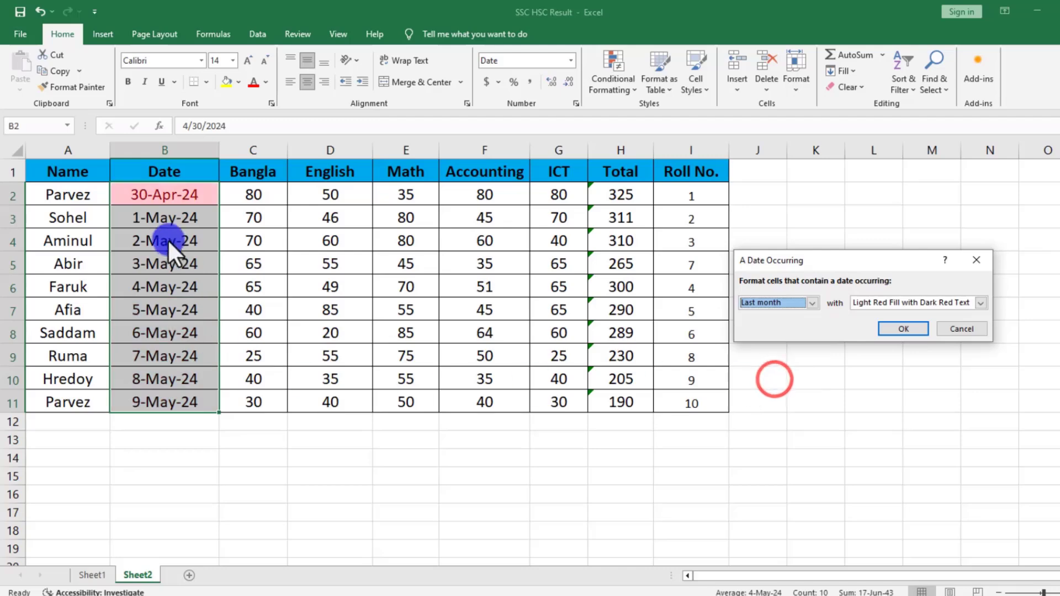
{"action": "left_click", "coordinate": [815, 303]}
{"action": "left_click", "coordinate": [789, 390]}
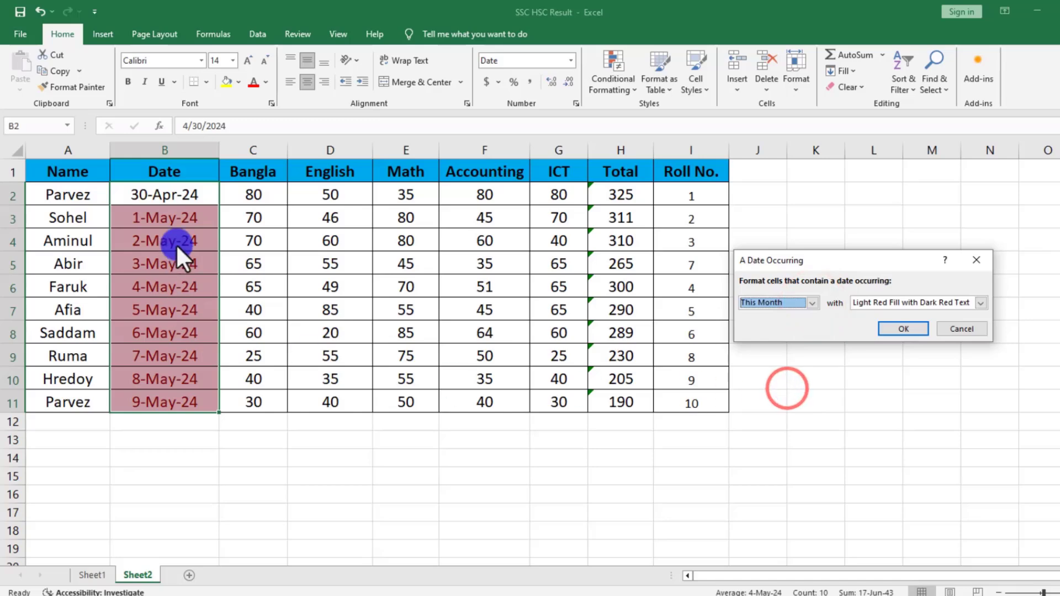
{"action": "left_click", "coordinate": [821, 303]}
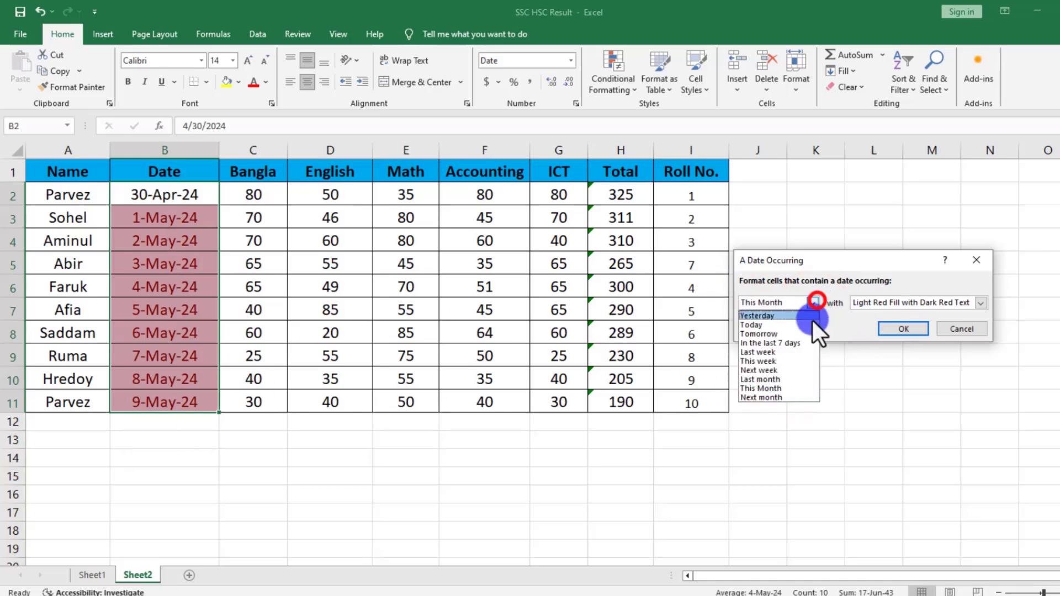
{"action": "left_click", "coordinate": [764, 401]}
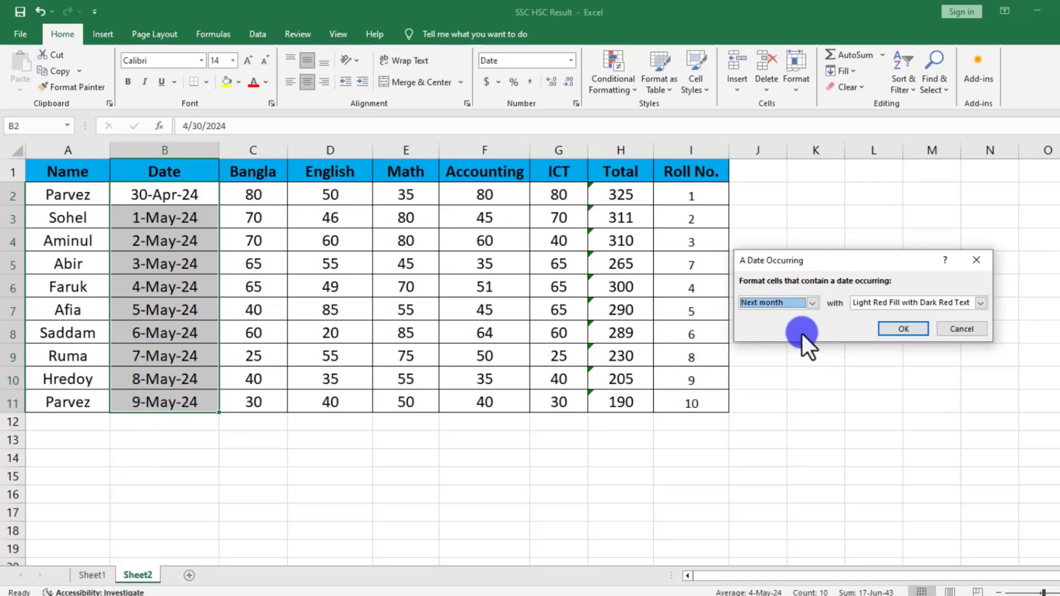
Cancel the pending A Date Occurring rule on B2:B11.
{"action": "left_click", "coordinate": [959, 329]}
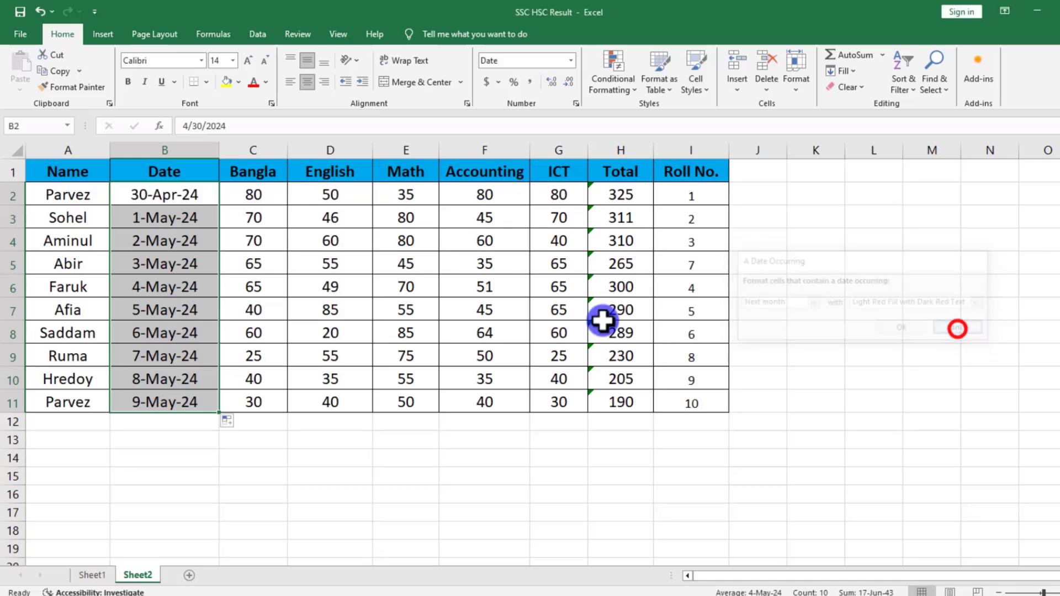
{"action": "left_click", "coordinate": [272, 316]}
{"action": "left_click", "coordinate": [596, 73]}
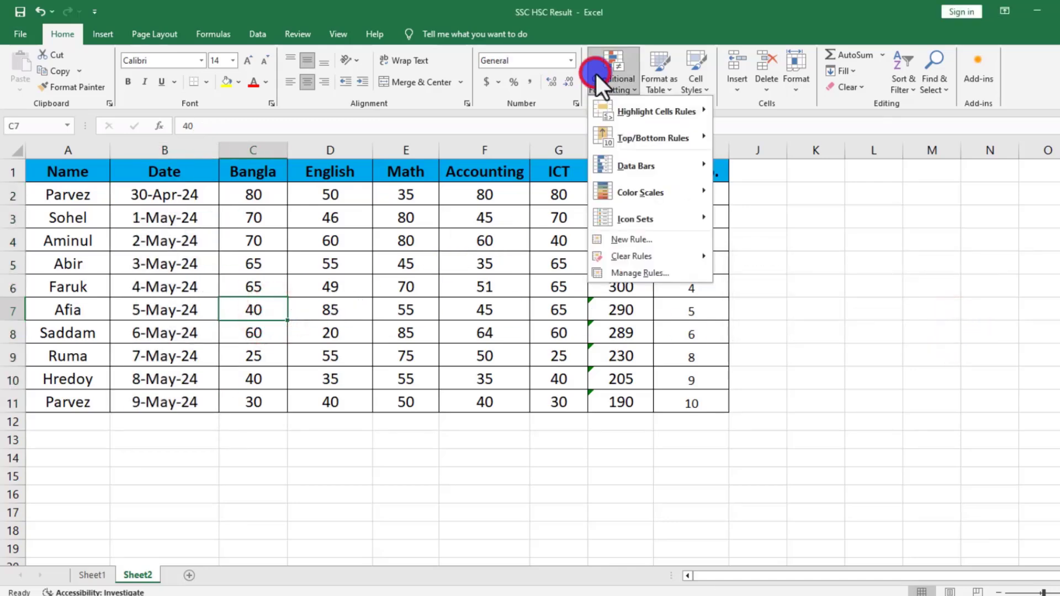
{"action": "mouse_move", "coordinate": [605, 112]}
{"action": "left_click", "coordinate": [775, 270]}
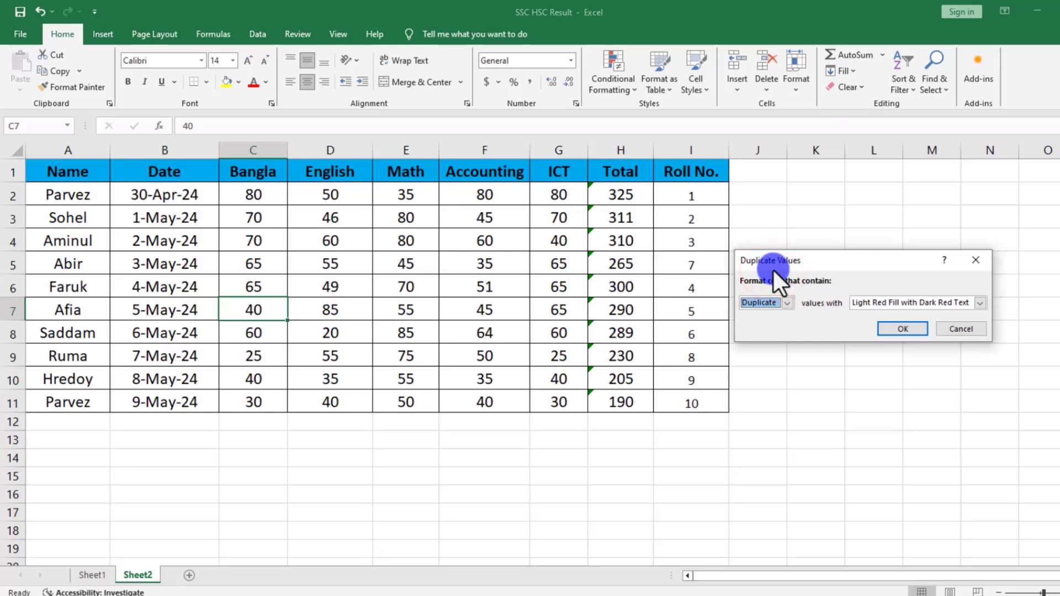
{"action": "left_click", "coordinate": [959, 328]}
Preview a Duplicate Values highlight rule on C2:H11 with Light Red Fill with Dark Red Text.
{"action": "left_click_drag", "start_coordinate": [250, 196], "coordinate": [589, 402]}
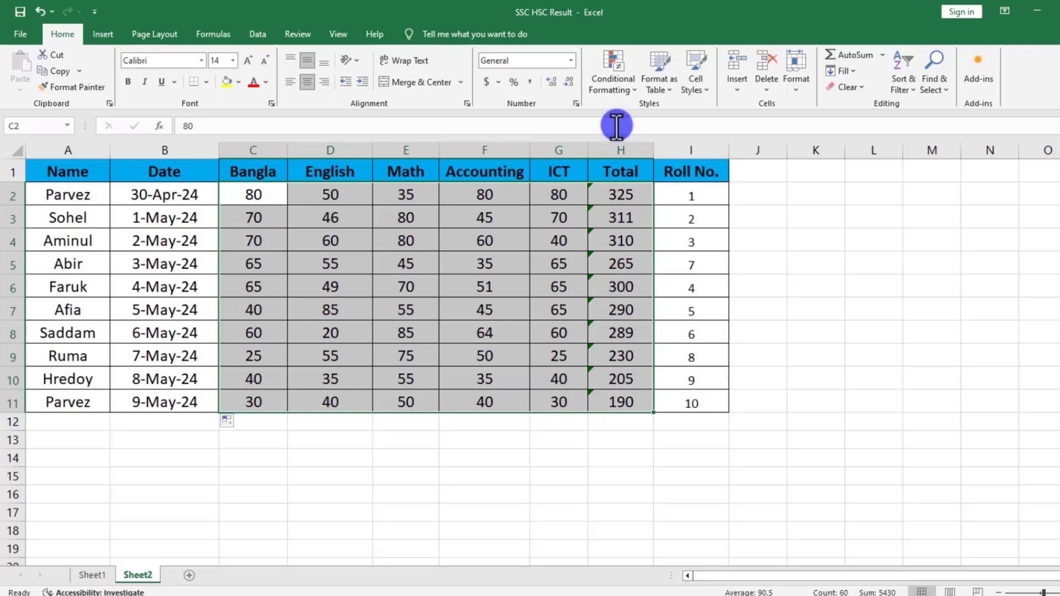
{"action": "left_click", "coordinate": [625, 97]}
{"action": "mouse_move", "coordinate": [640, 108]}
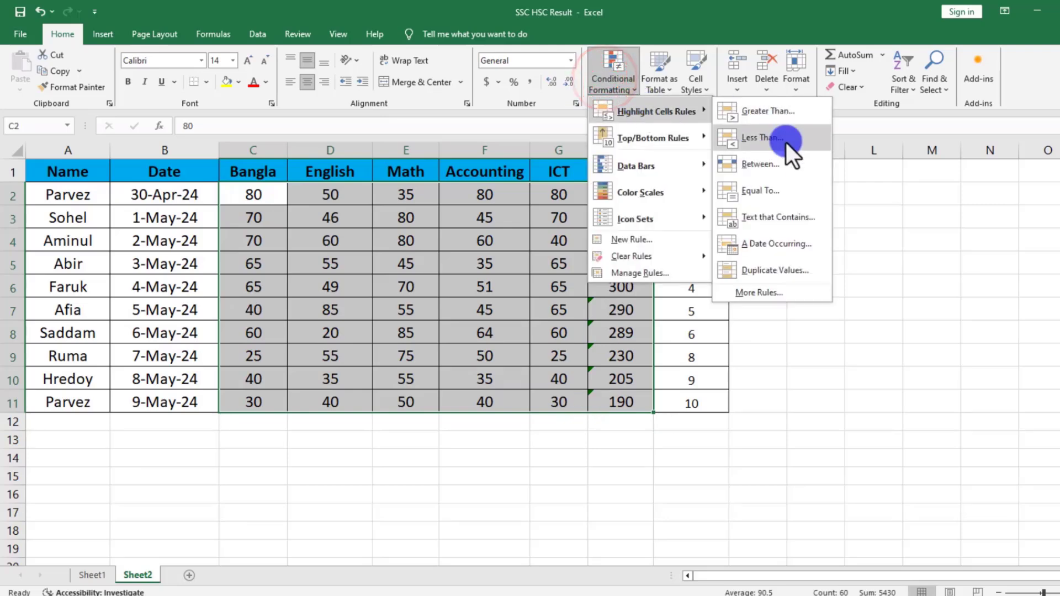
{"action": "left_click", "coordinate": [784, 268]}
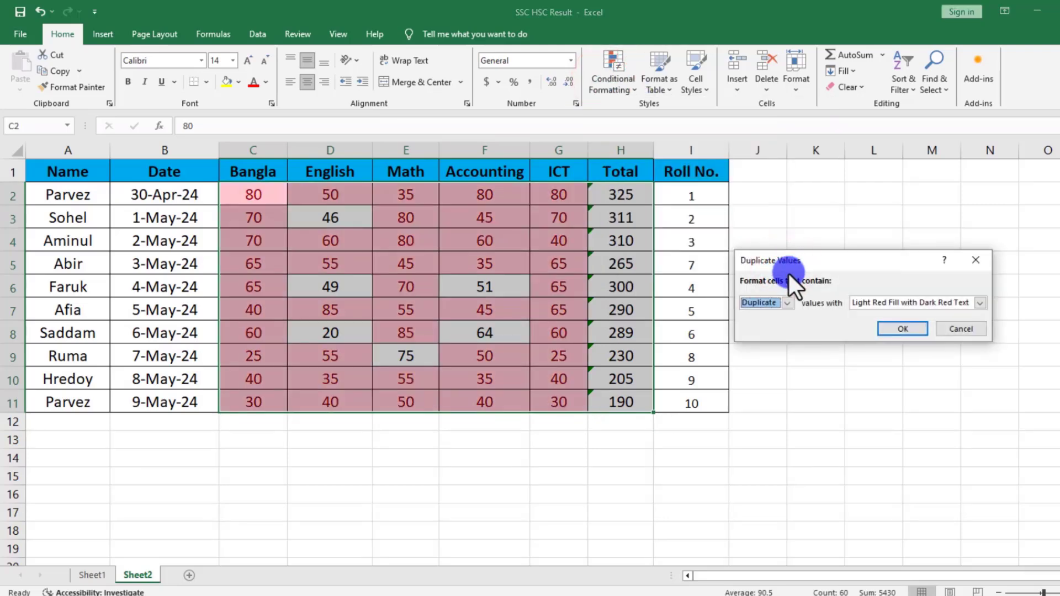
{"action": "left_click_drag", "start_coordinate": [890, 267], "coordinate": [864, 241]}
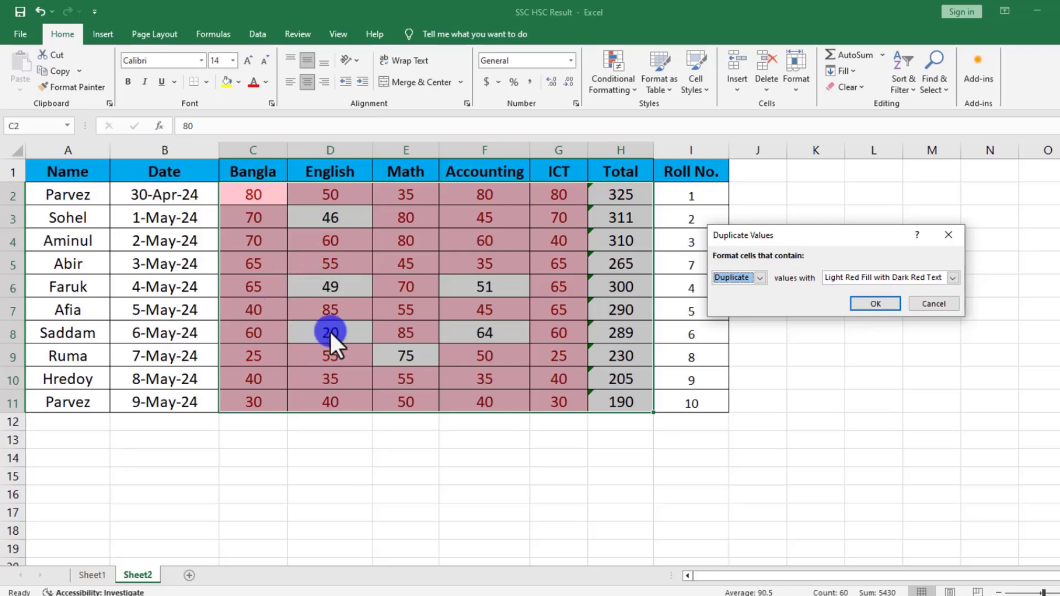
Preview the Duplicate Values rule on C2:H11 for Unique values and cancel it.
{"action": "left_click", "coordinate": [757, 277]}
{"action": "left_click", "coordinate": [735, 305]}
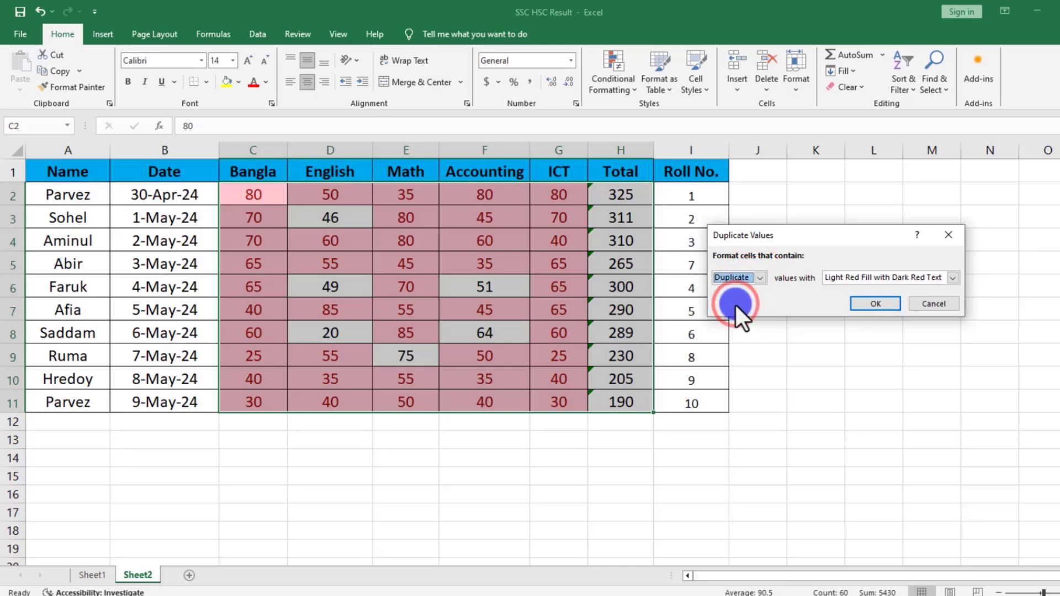
{"action": "left_click", "coordinate": [760, 277]}
{"action": "left_click", "coordinate": [742, 301]}
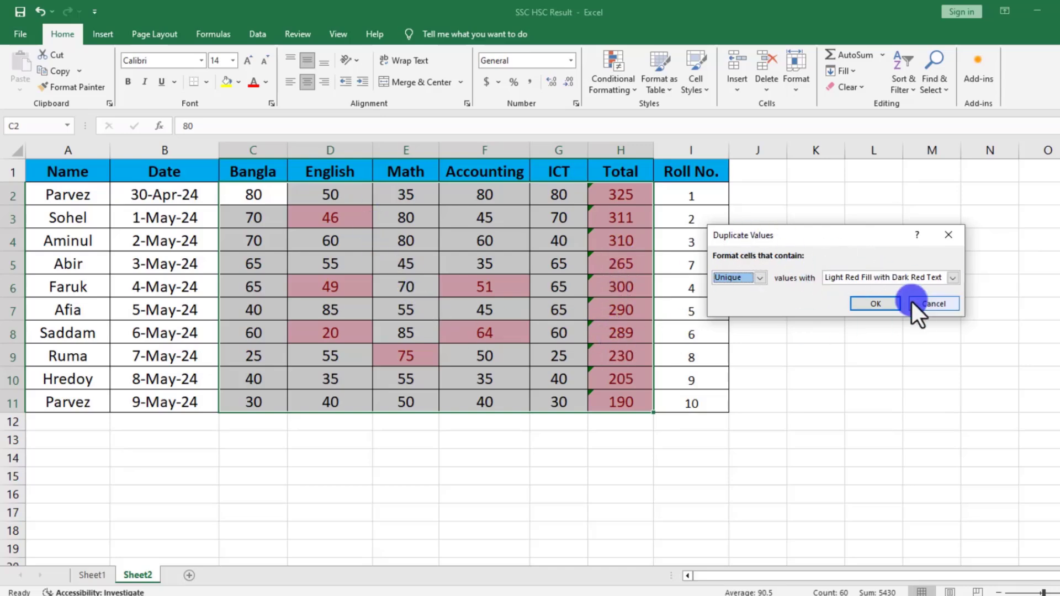
{"action": "left_click", "coordinate": [937, 305]}
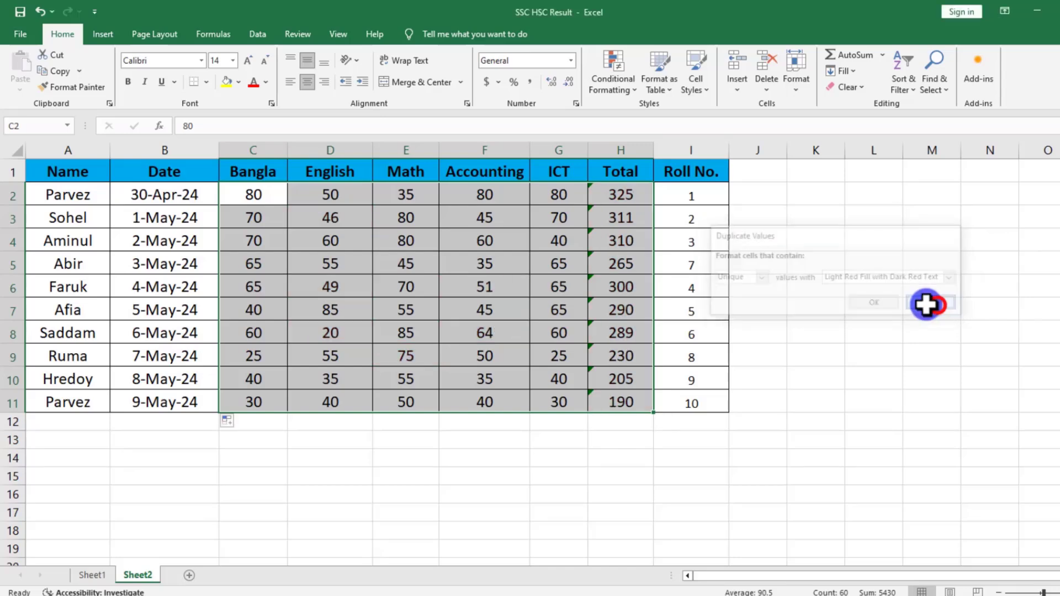
Create a custom highlight rule on C2:H11 that fills cells with a value greater than 50 in yellow.
{"action": "left_click", "coordinate": [624, 84]}
{"action": "mouse_move", "coordinate": [643, 114]}
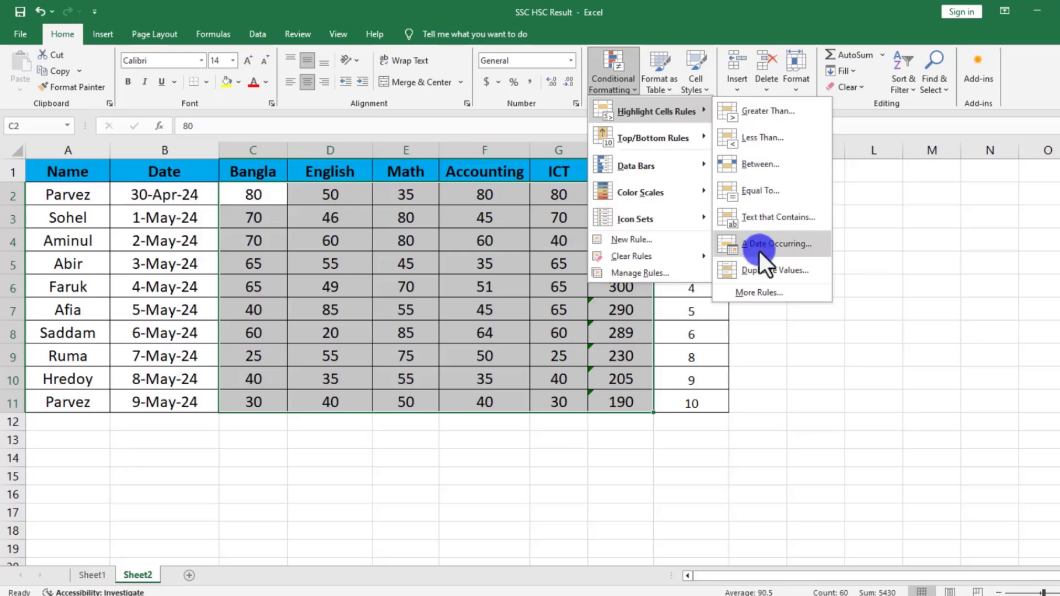
{"action": "left_click", "coordinate": [773, 294]}
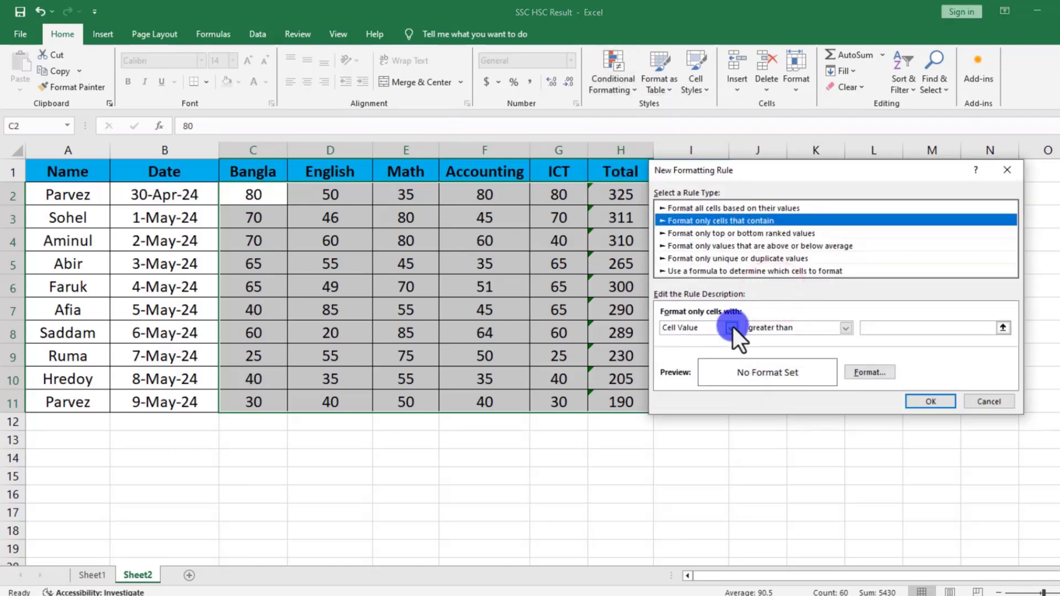
{"action": "left_click", "coordinate": [884, 327]}
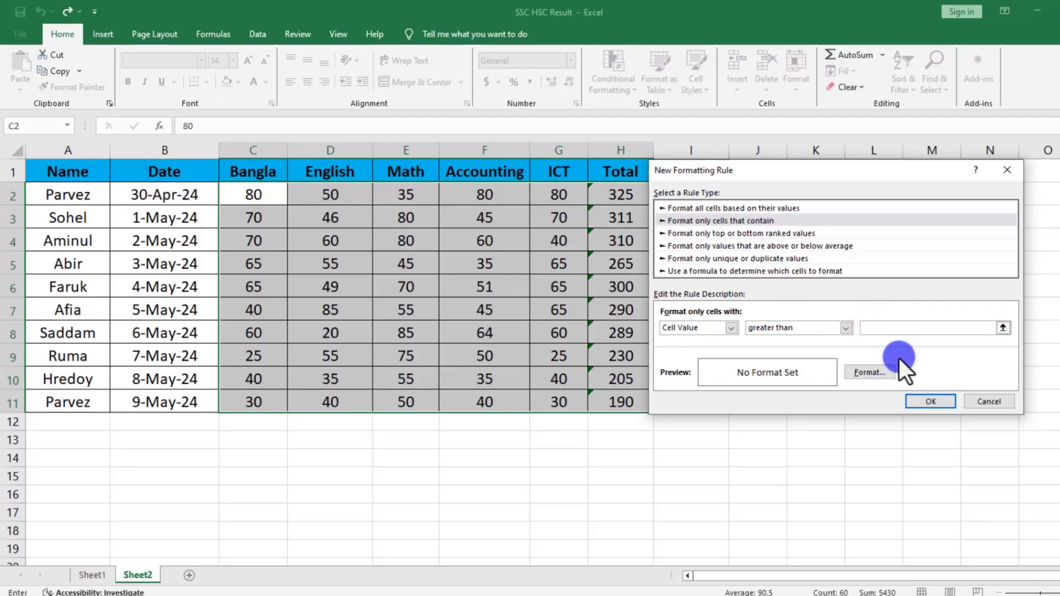
{"action": "type", "text": "50"}
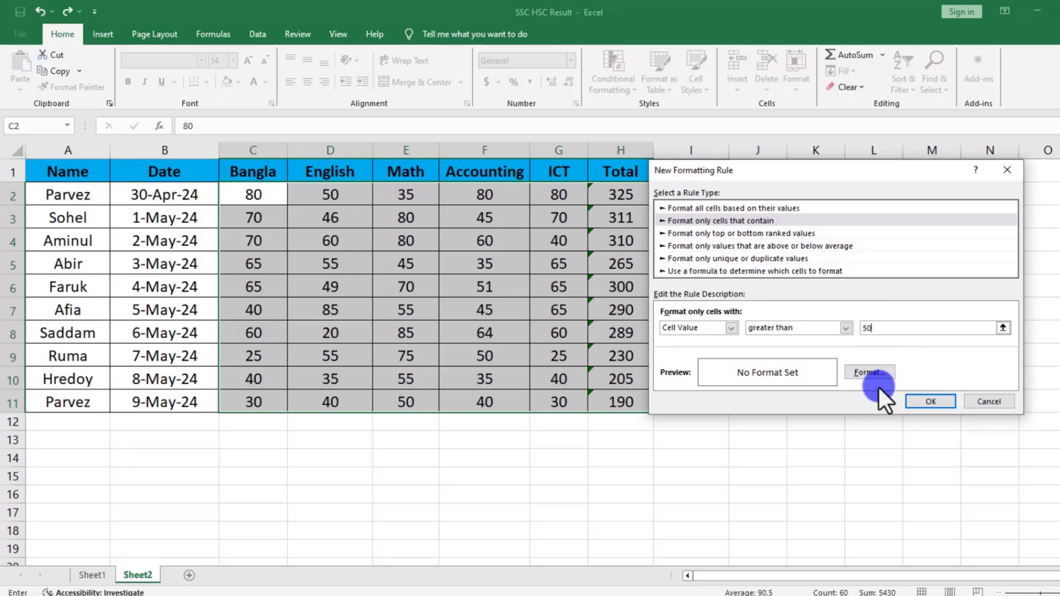
{"action": "left_click", "coordinate": [856, 377]}
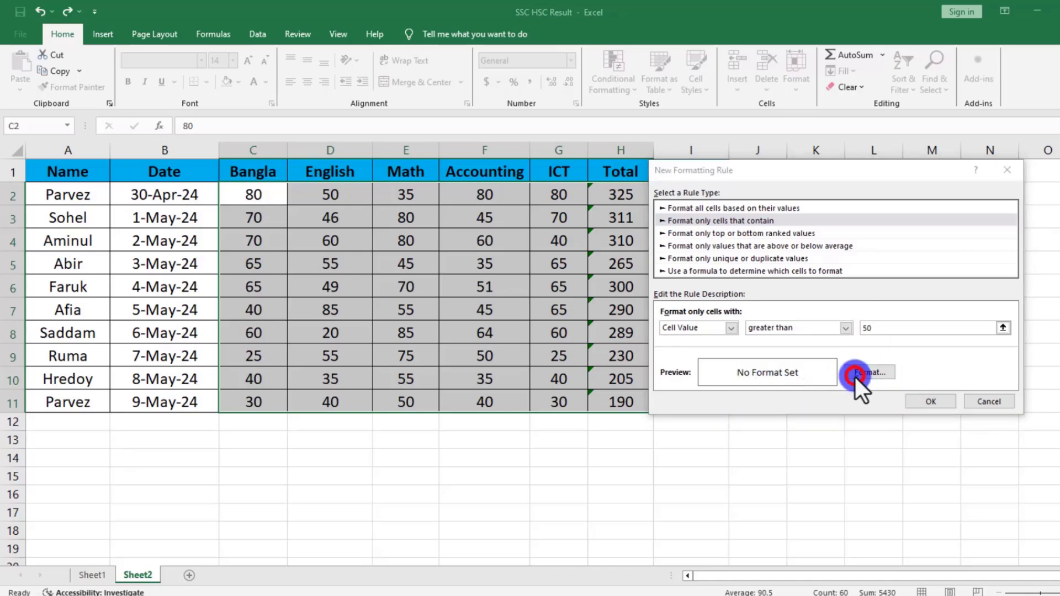
{"action": "left_click", "coordinate": [700, 254]}
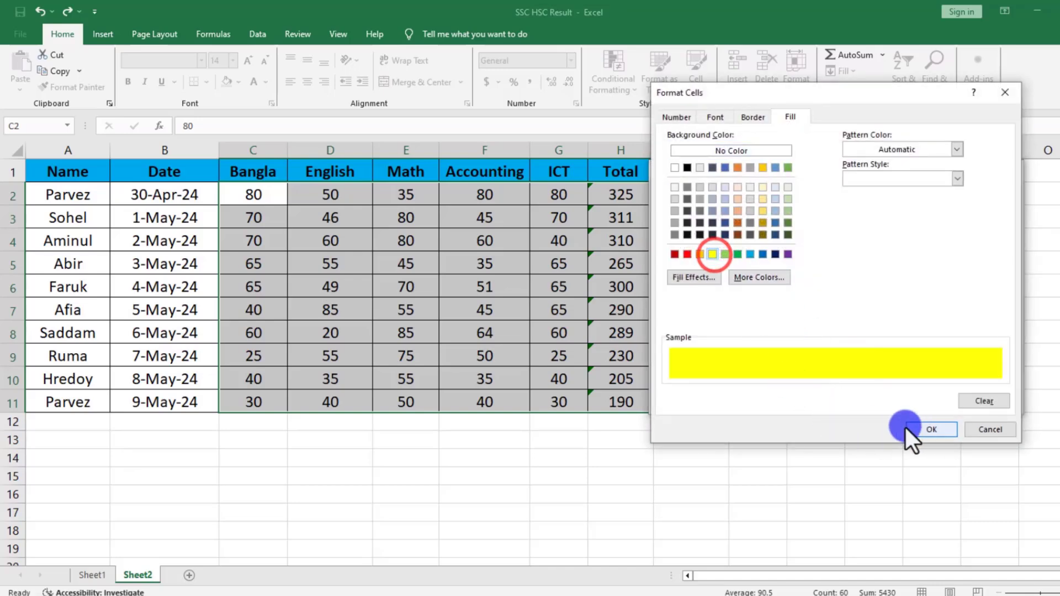
{"action": "left_click", "coordinate": [929, 426]}
{"action": "left_click", "coordinate": [930, 403]}
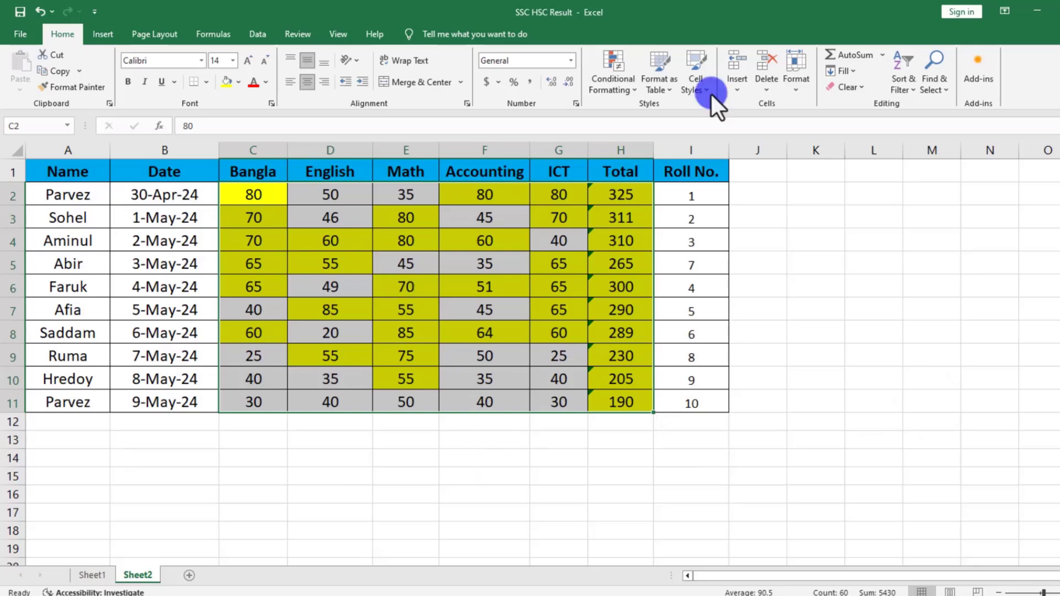
{"action": "left_click", "coordinate": [608, 77]}
{"action": "left_click", "coordinate": [641, 137]}
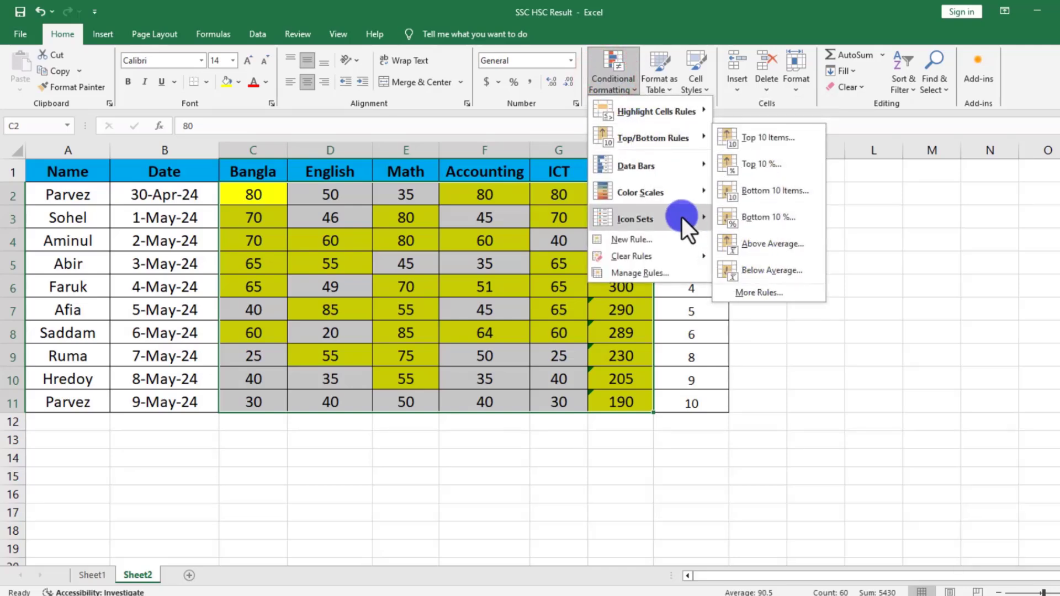
{"action": "left_click", "coordinate": [675, 169]}
{"action": "left_click", "coordinate": [669, 138]}
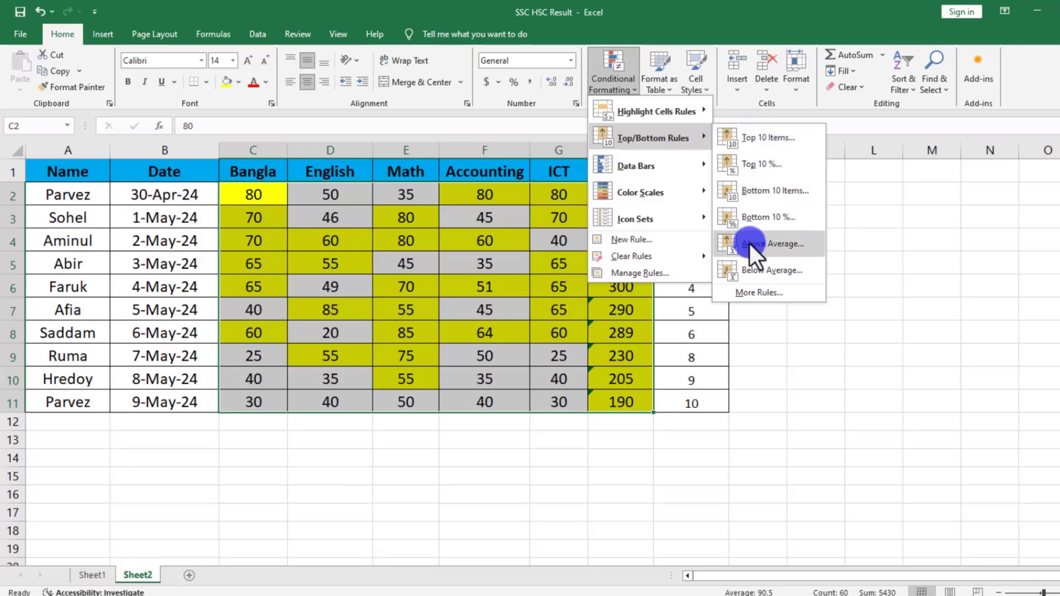
{"action": "left_click", "coordinate": [525, 294]}
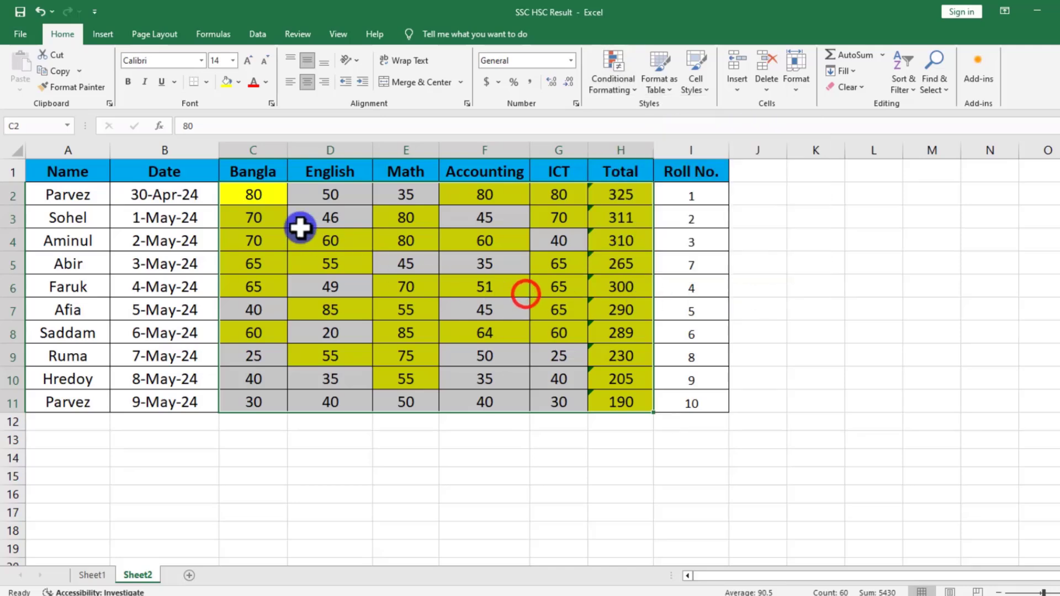
Clear the conditional formatting rules from the selected marks and totals in C2:H11.
{"action": "left_click_drag", "start_coordinate": [254, 195], "coordinate": [613, 393]}
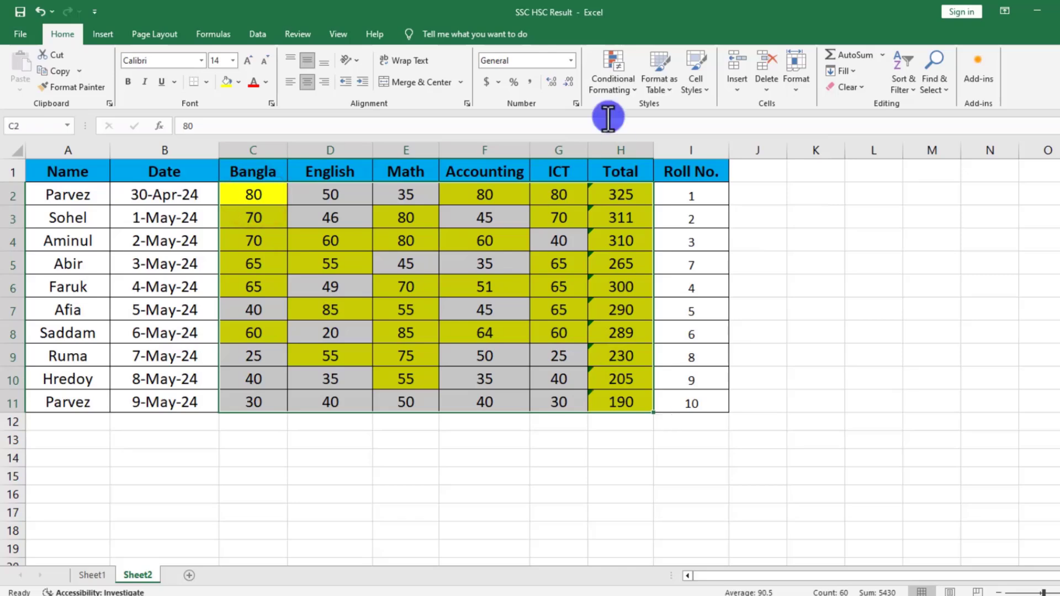
{"action": "left_click", "coordinate": [604, 68]}
{"action": "mouse_move", "coordinate": [630, 256]}
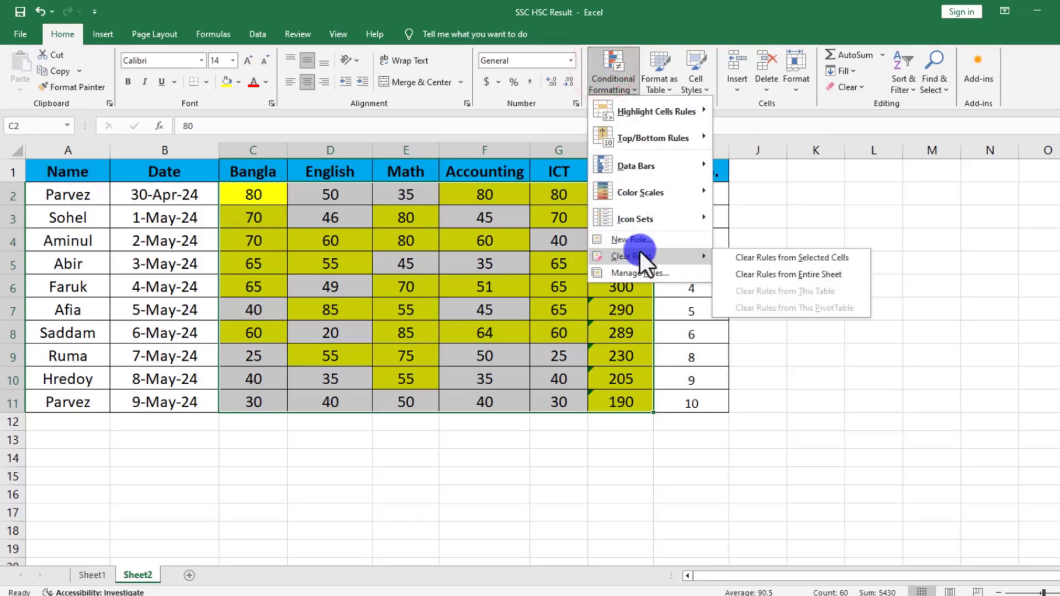
{"action": "left_click", "coordinate": [755, 255]}
{"action": "left_click", "coordinate": [611, 71]}
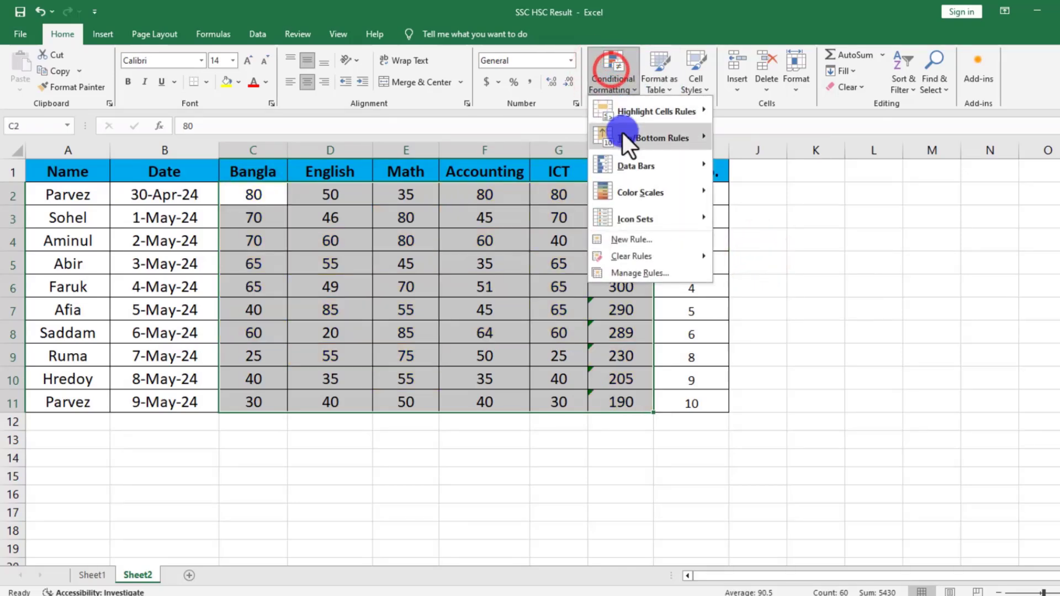
{"action": "mouse_move", "coordinate": [622, 133]}
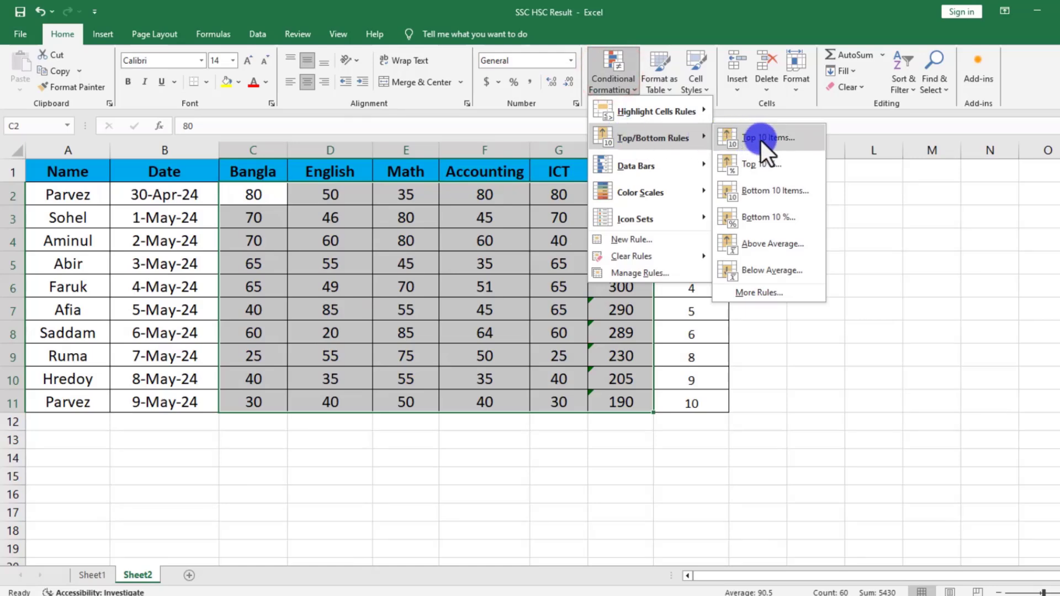
{"action": "left_click", "coordinate": [558, 267]}
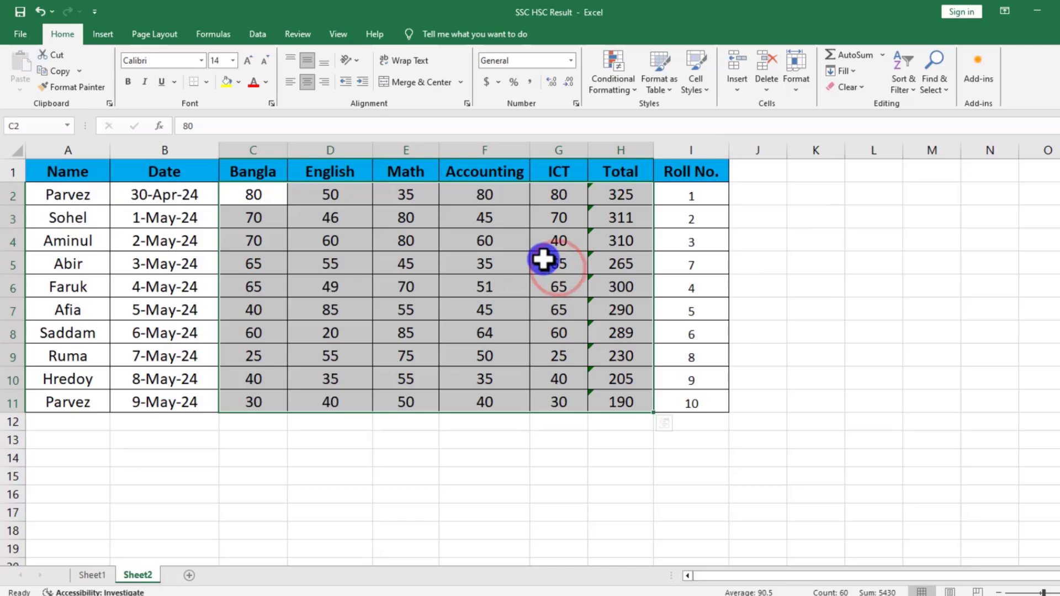
{"action": "left_click", "coordinate": [543, 260]}
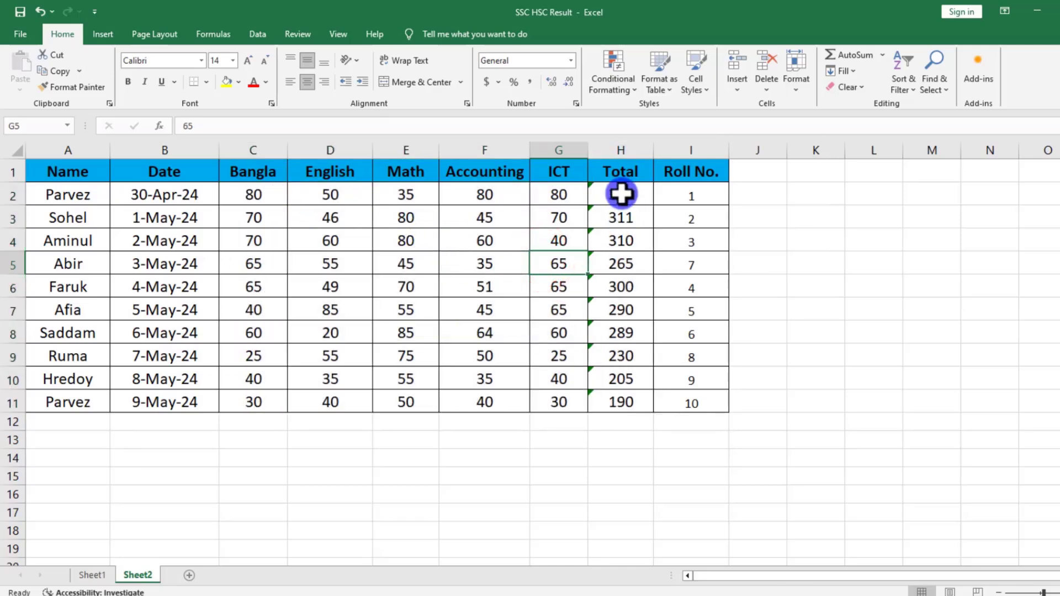
{"action": "left_click", "coordinate": [621, 195]}
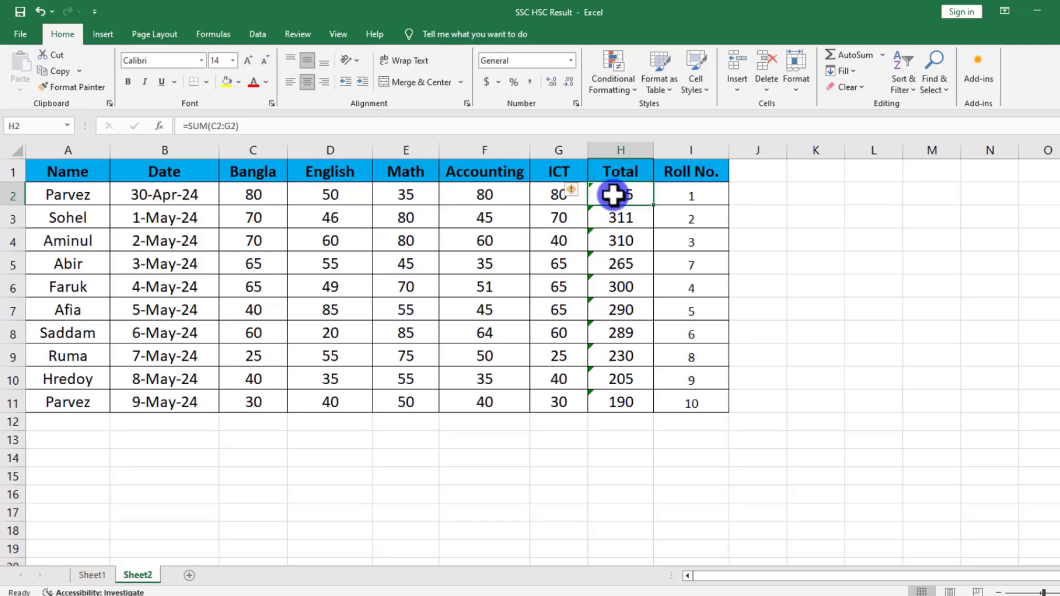
{"action": "left_click_drag", "start_coordinate": [611, 196], "coordinate": [603, 401]}
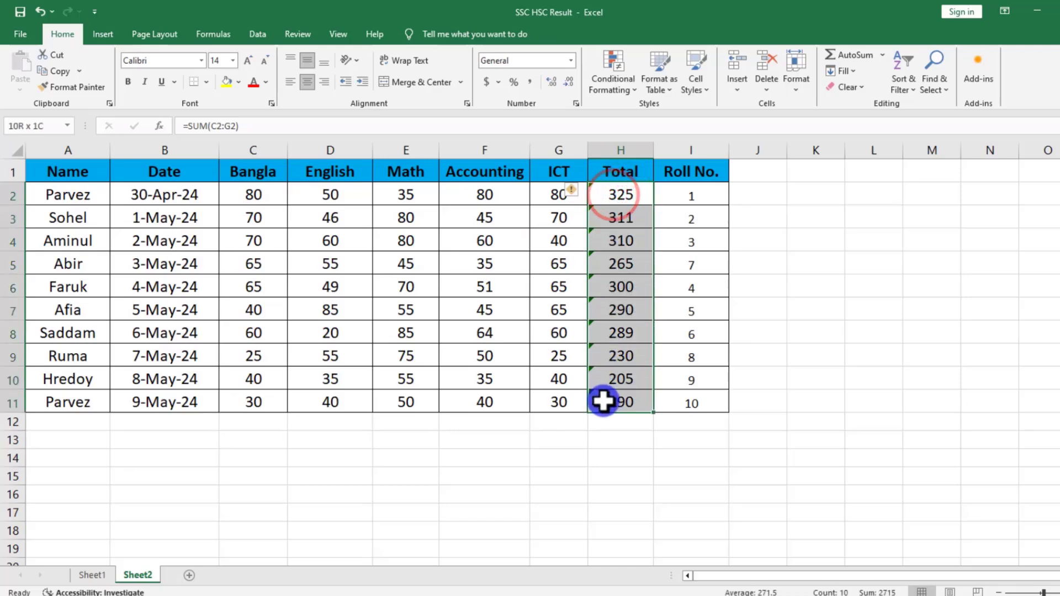
{"action": "left_click", "coordinate": [589, 329]}
{"action": "left_click", "coordinate": [550, 292]}
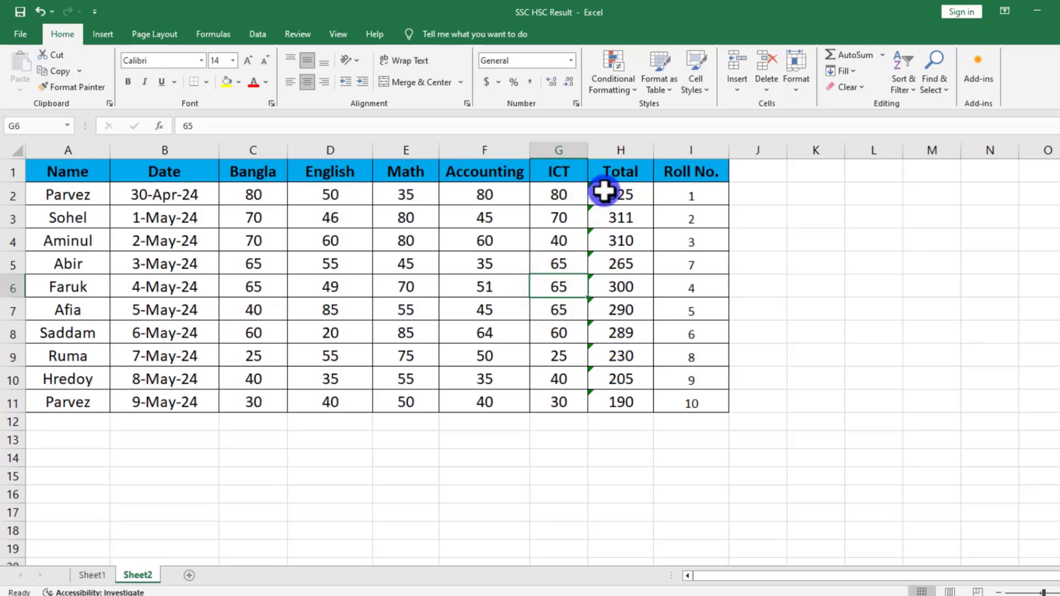
{"action": "left_click_drag", "start_coordinate": [608, 197], "coordinate": [611, 402]}
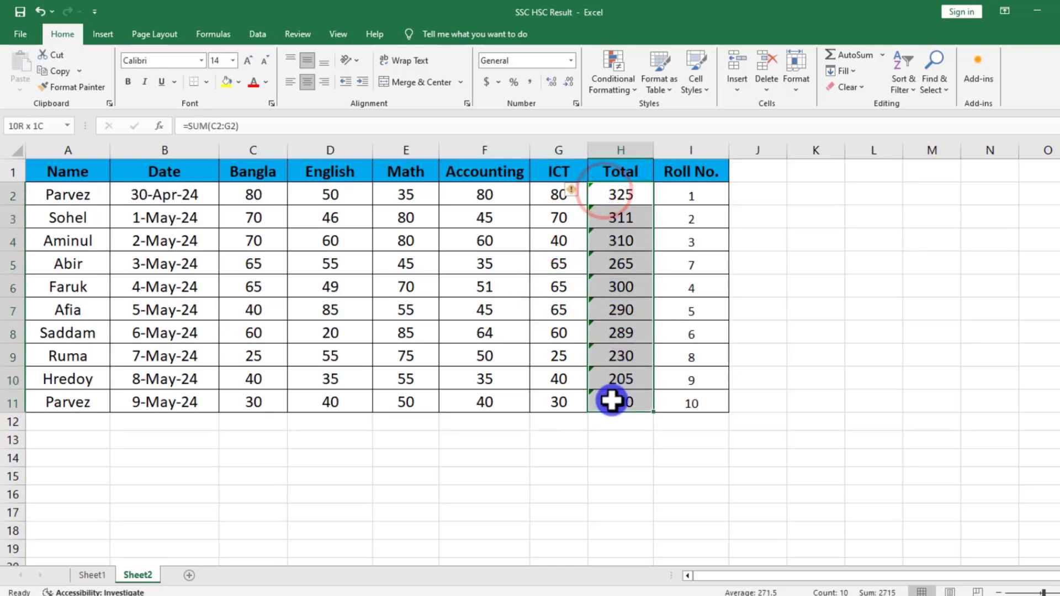
{"action": "left_click", "coordinate": [575, 194]}
{"action": "left_click", "coordinate": [599, 261]}
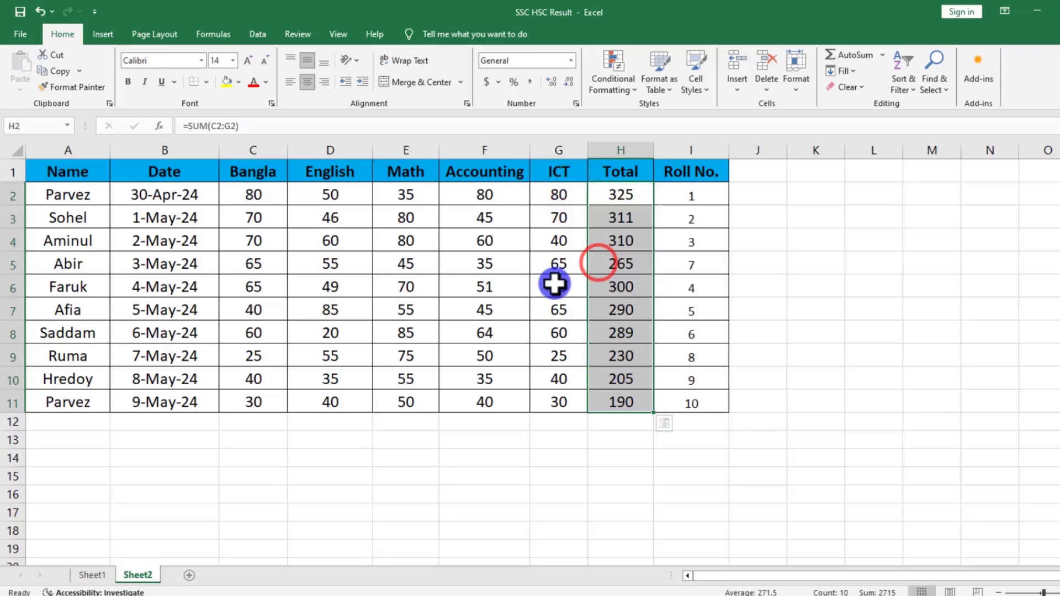
Start a Top 10 Items rule on the totals in H2:H11 and set its rank count to 6.
{"action": "left_click_drag", "start_coordinate": [619, 195], "coordinate": [620, 397]}
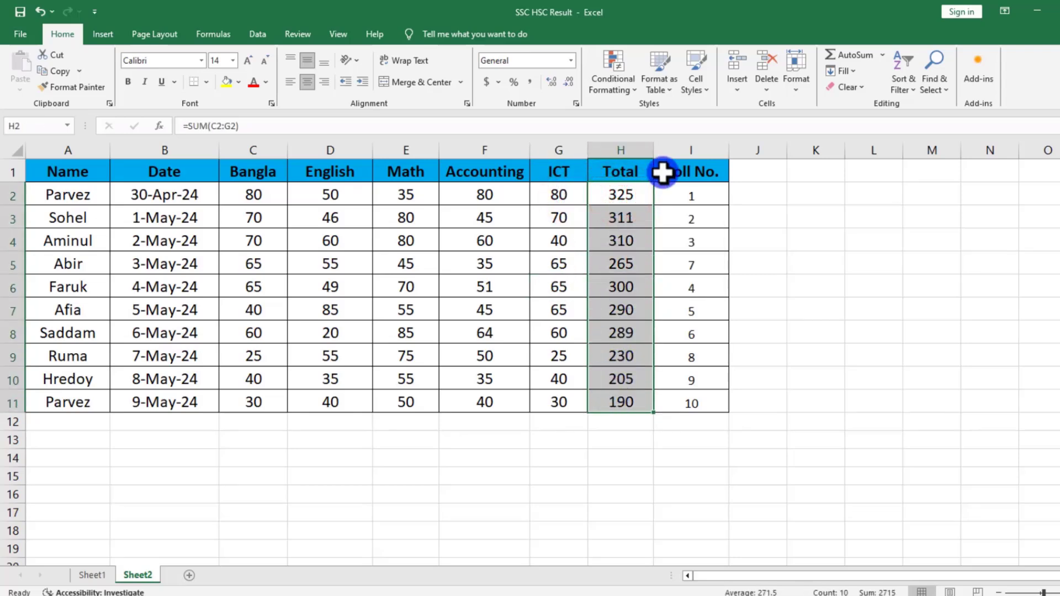
{"action": "left_click", "coordinate": [608, 96]}
{"action": "mouse_move", "coordinate": [639, 140]}
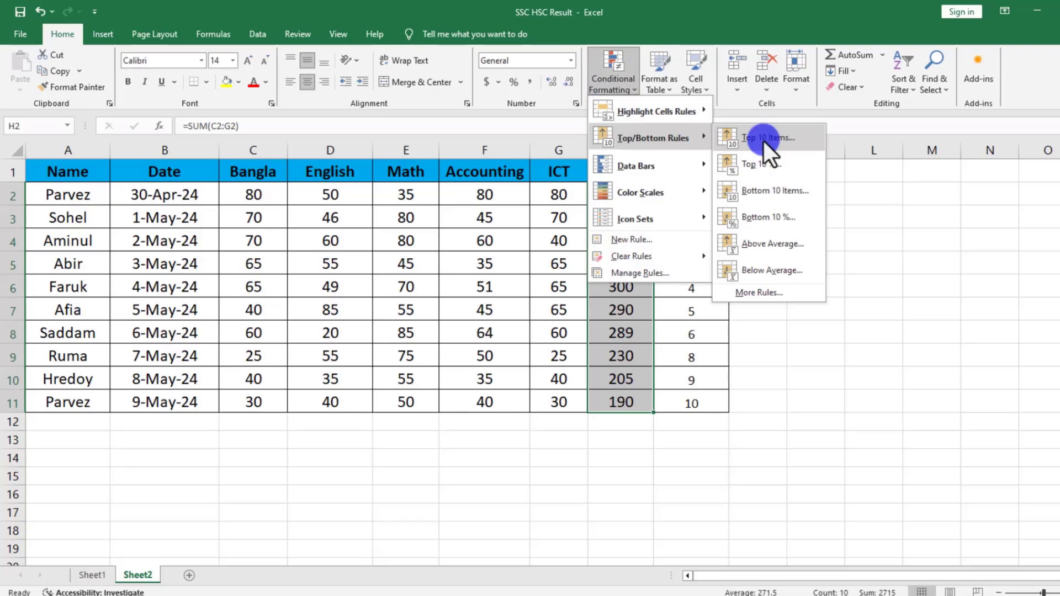
{"action": "left_click", "coordinate": [763, 142]}
{"action": "double_click", "coordinate": [754, 277]}
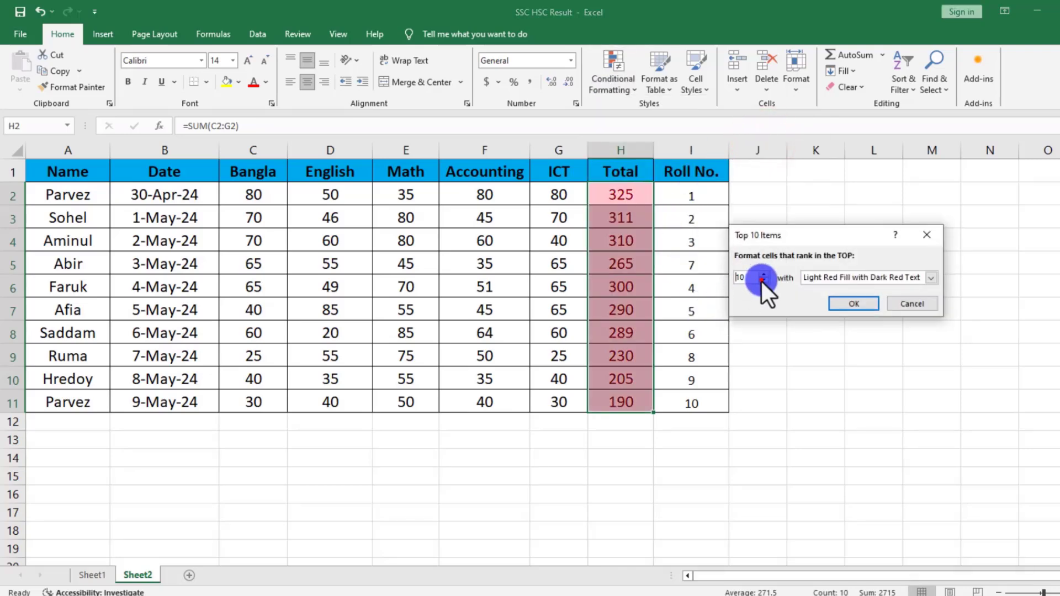
{"action": "left_click", "coordinate": [762, 281]}
{"action": "left_click", "coordinate": [763, 281]}
{"action": "left_click", "coordinate": [763, 281]}
{"action": "left_click", "coordinate": [763, 281]}
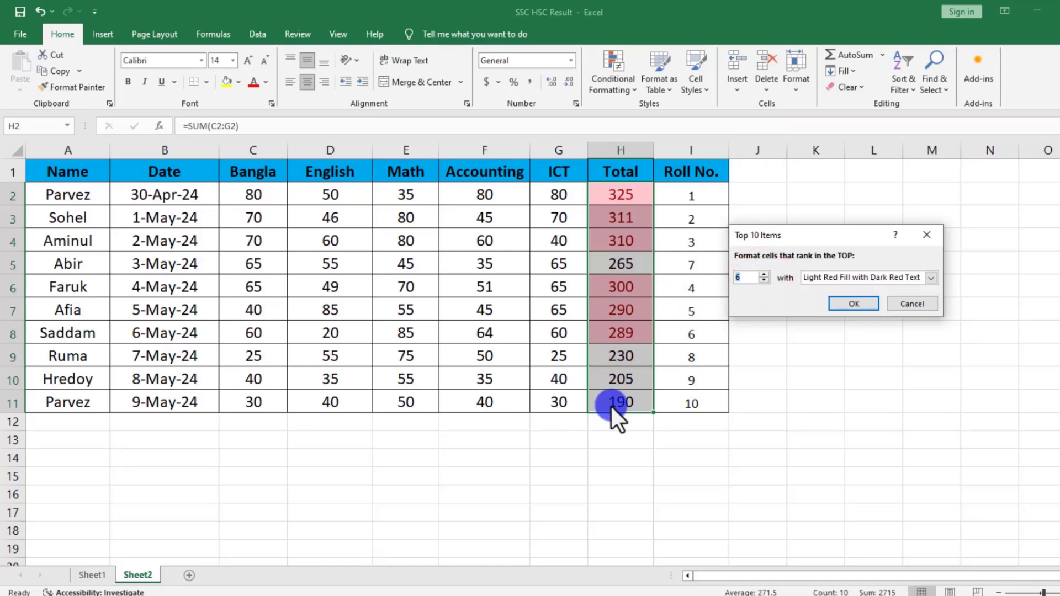
Set the Top 10 Items rank count to 5 and apply it to the totals in Light Red Fill with Dark Red Text.
{"action": "left_click", "coordinate": [764, 282]}
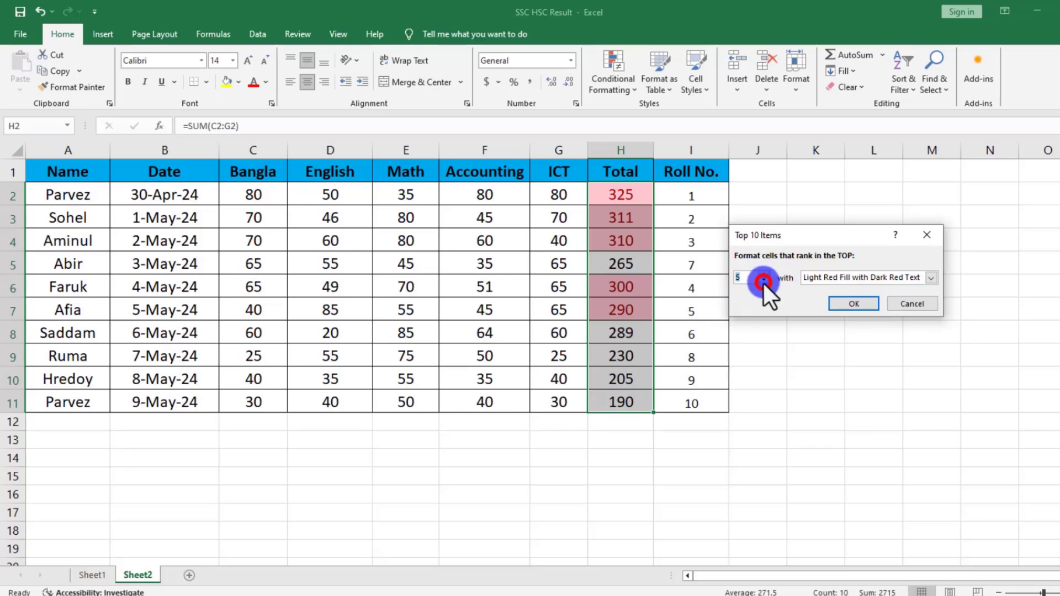
{"action": "left_click", "coordinate": [846, 306]}
{"action": "left_click", "coordinate": [517, 393]}
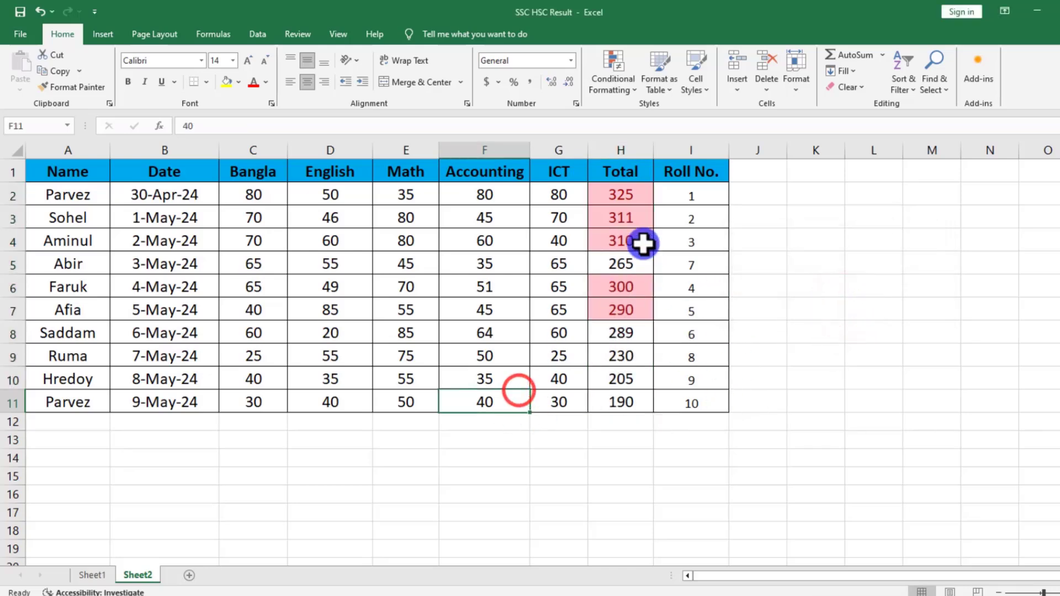
{"action": "left_click", "coordinate": [626, 190]}
{"action": "left_click", "coordinate": [618, 230]}
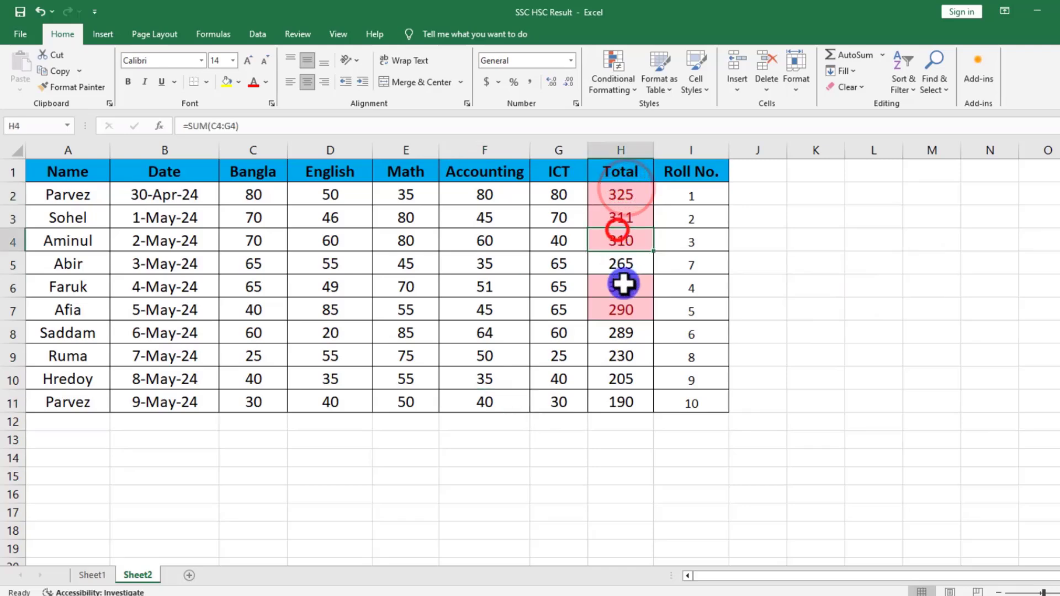
{"action": "left_click", "coordinate": [625, 292]}
{"action": "left_click", "coordinate": [625, 305]}
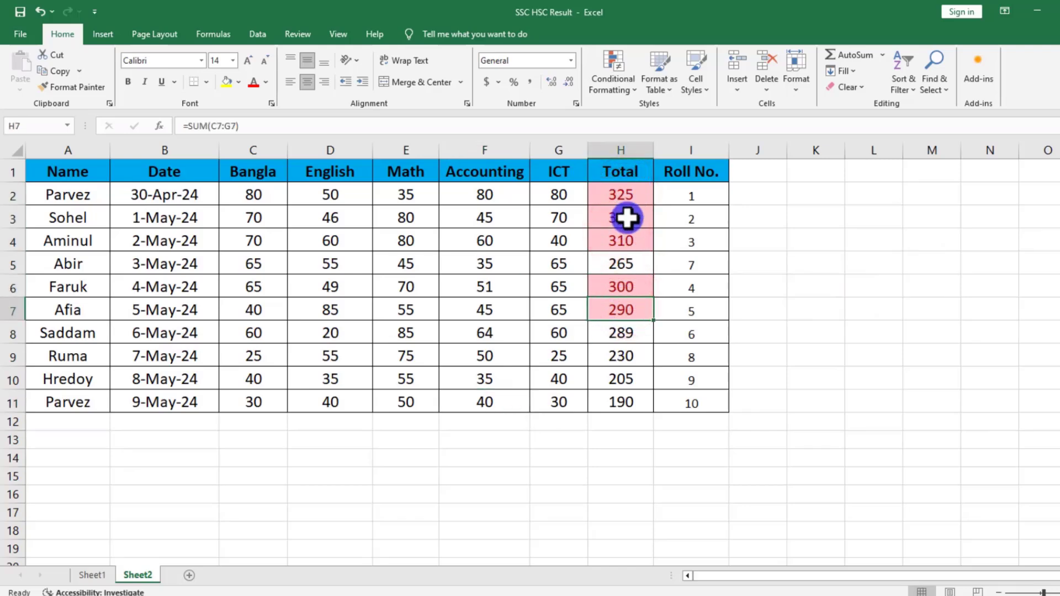
{"action": "left_click", "coordinate": [624, 197]}
Apply a Top 10% rule at 5% to the totals in H2:H11, using Light Red Fill with Dark Red Text.
{"action": "left_click_drag", "start_coordinate": [625, 206], "coordinate": [617, 407]}
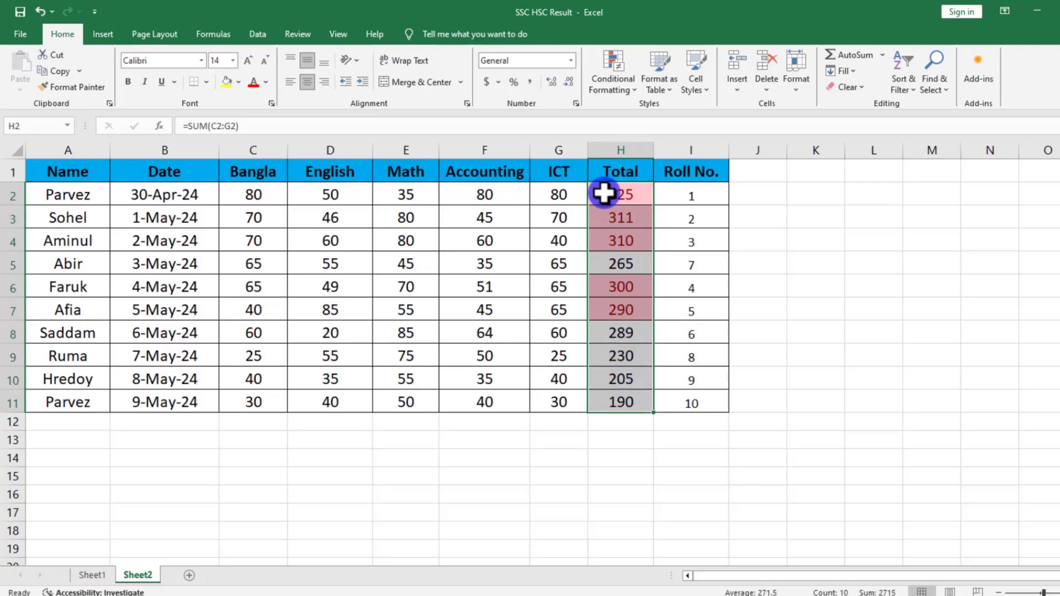
{"action": "left_click", "coordinate": [630, 95]}
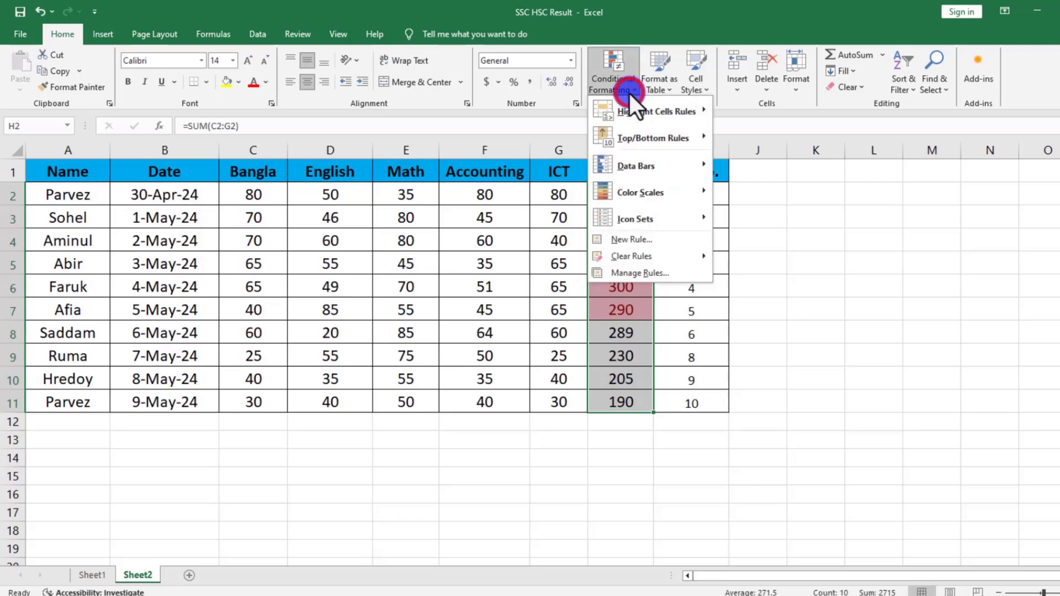
{"action": "mouse_move", "coordinate": [626, 140]}
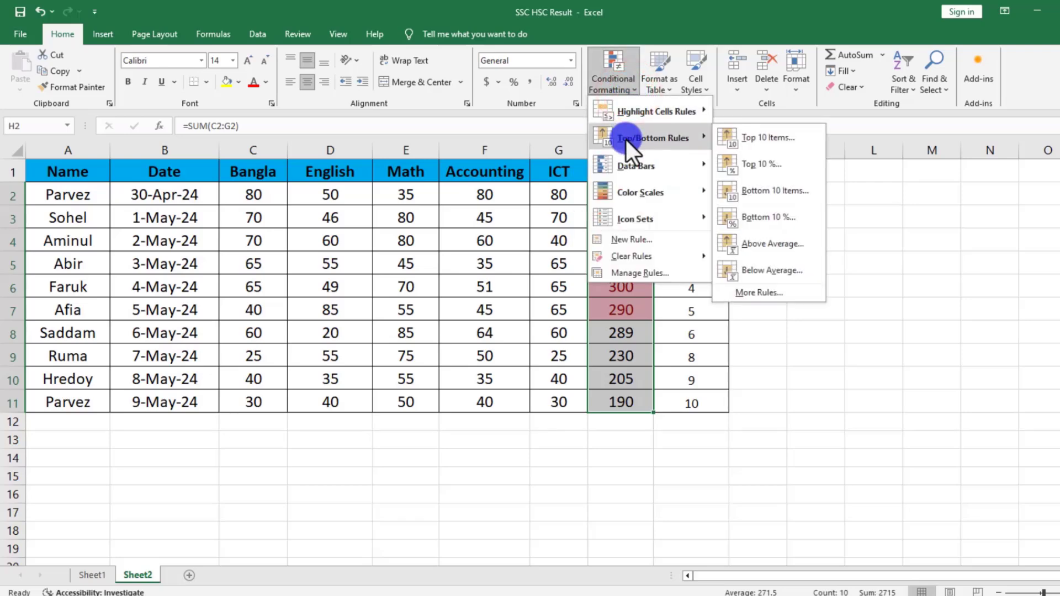
{"action": "left_click", "coordinate": [763, 170]}
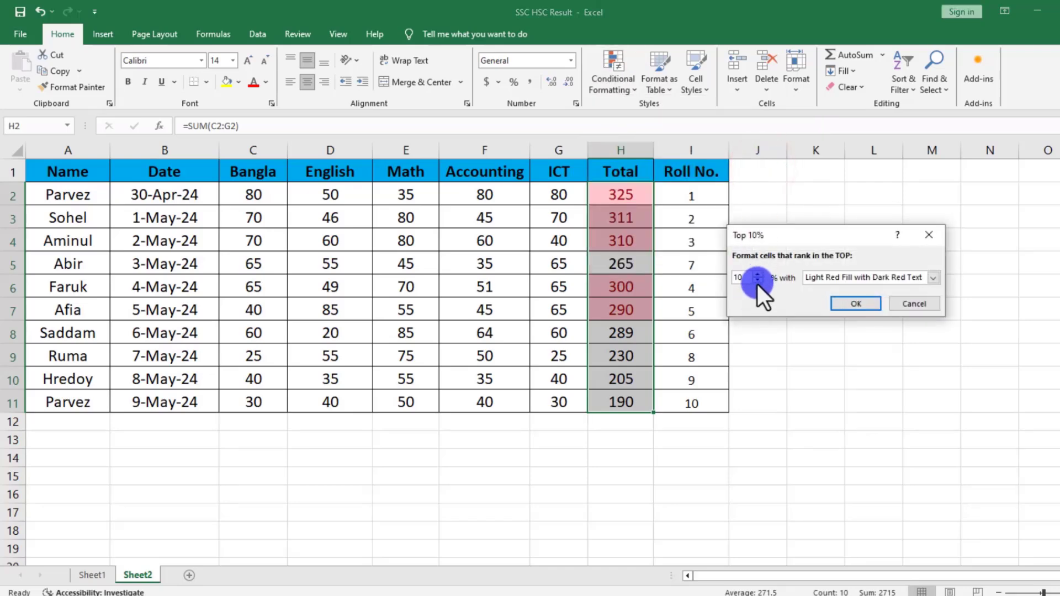
{"action": "left_click", "coordinate": [838, 305]}
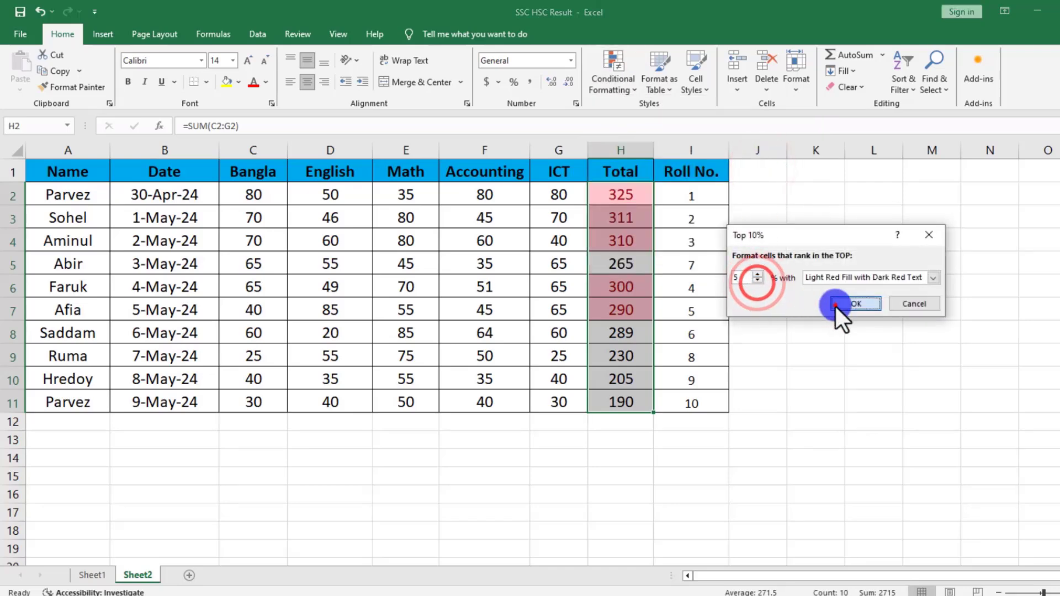
{"action": "left_click", "coordinate": [610, 373]}
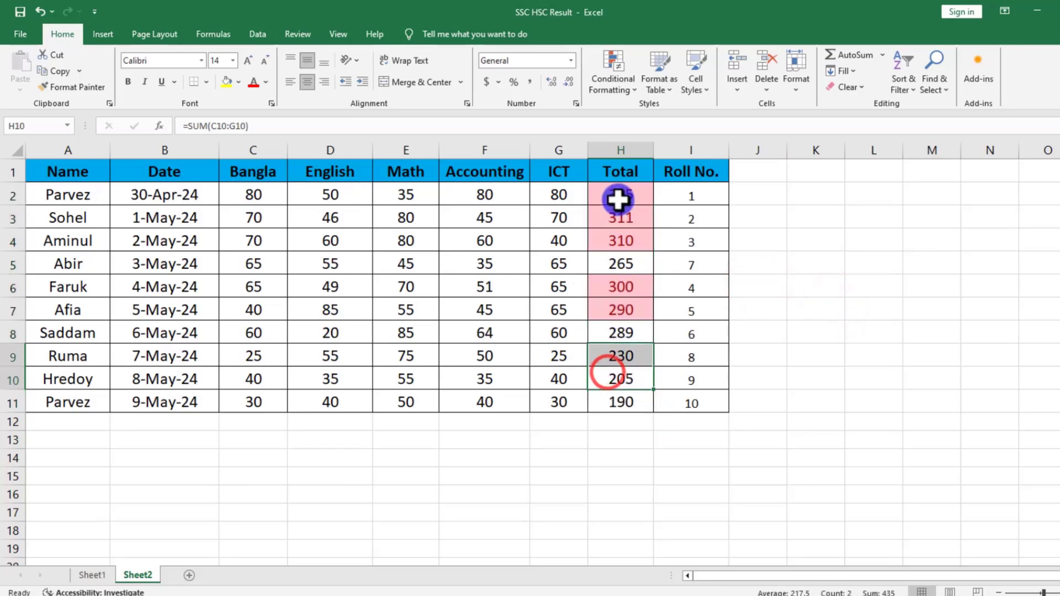
Clear the conditional formatting rules from the selected totals in H2:H11.
{"action": "left_click_drag", "start_coordinate": [618, 200], "coordinate": [602, 399]}
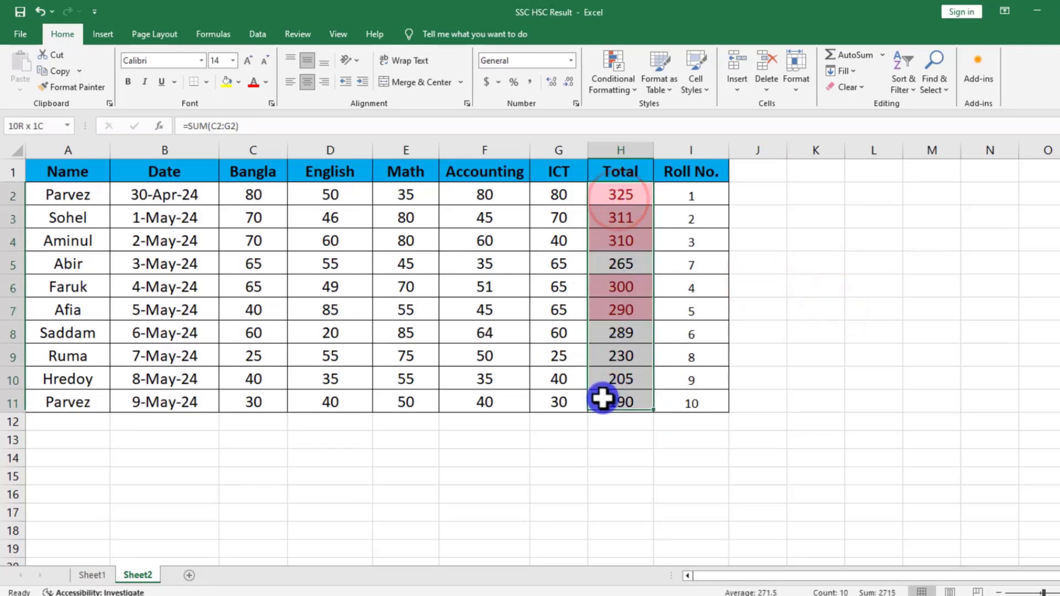
{"action": "left_click", "coordinate": [611, 87]}
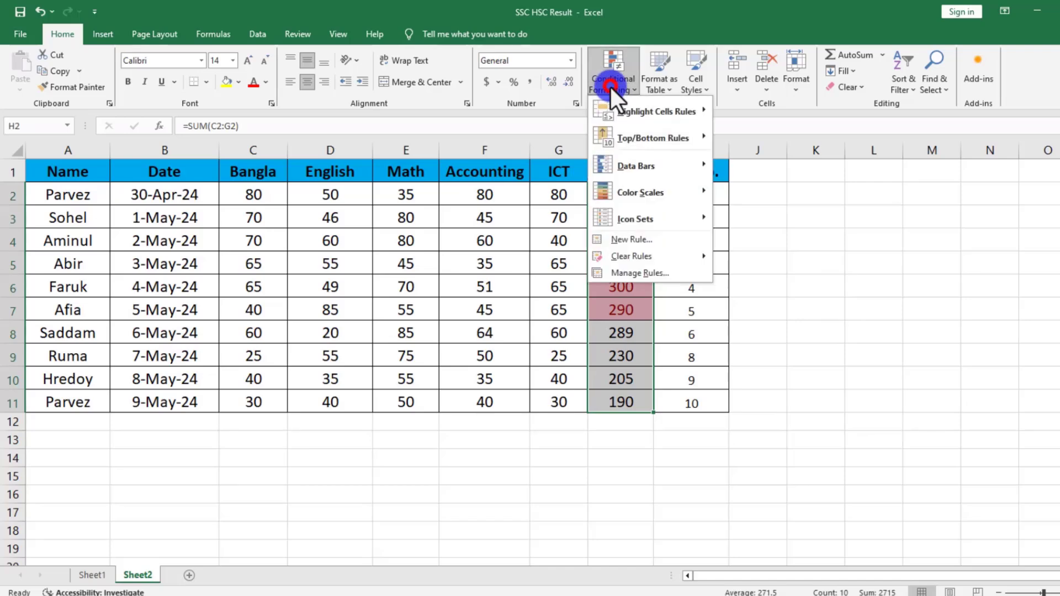
{"action": "mouse_move", "coordinate": [660, 260]}
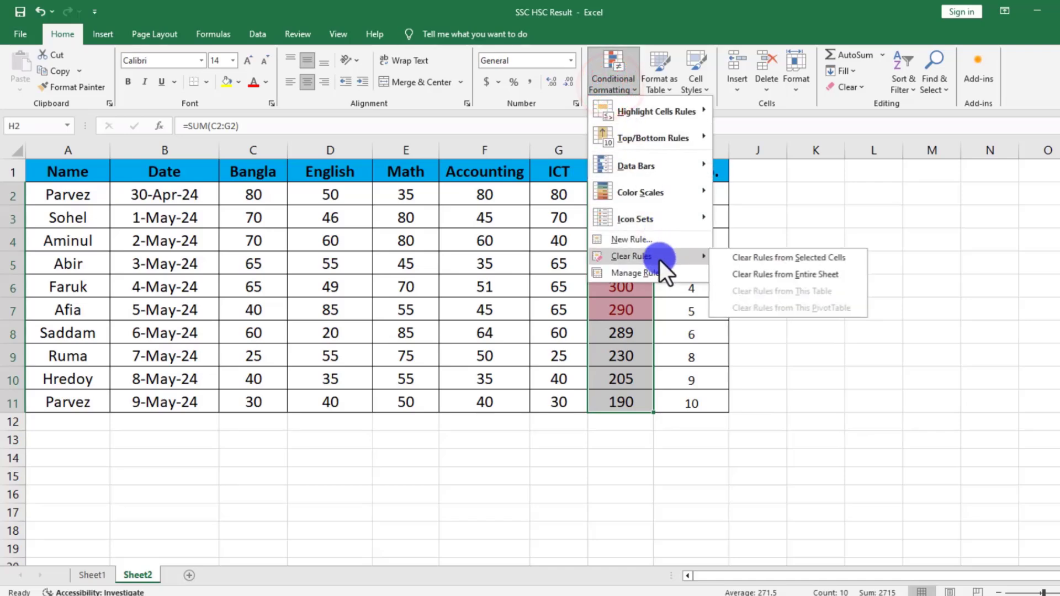
{"action": "left_click", "coordinate": [757, 257]}
Apply a Bottom 10 Items rule to H2:H11 for the lowest 5 totals, using Light Red Fill with Dark Red Text.
{"action": "left_click", "coordinate": [614, 83]}
{"action": "mouse_move", "coordinate": [674, 137]}
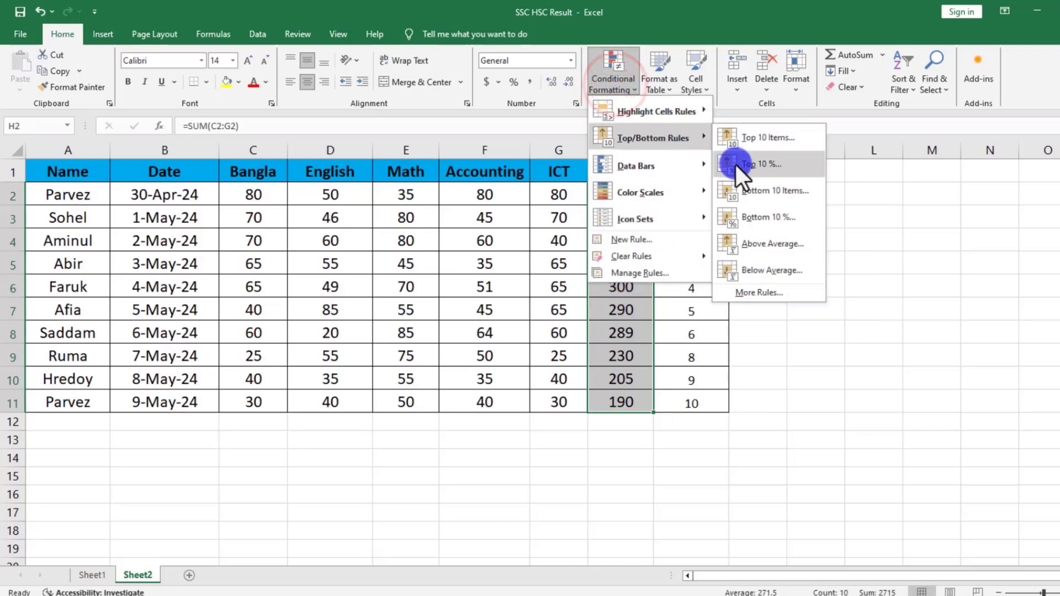
{"action": "left_click", "coordinate": [767, 193]}
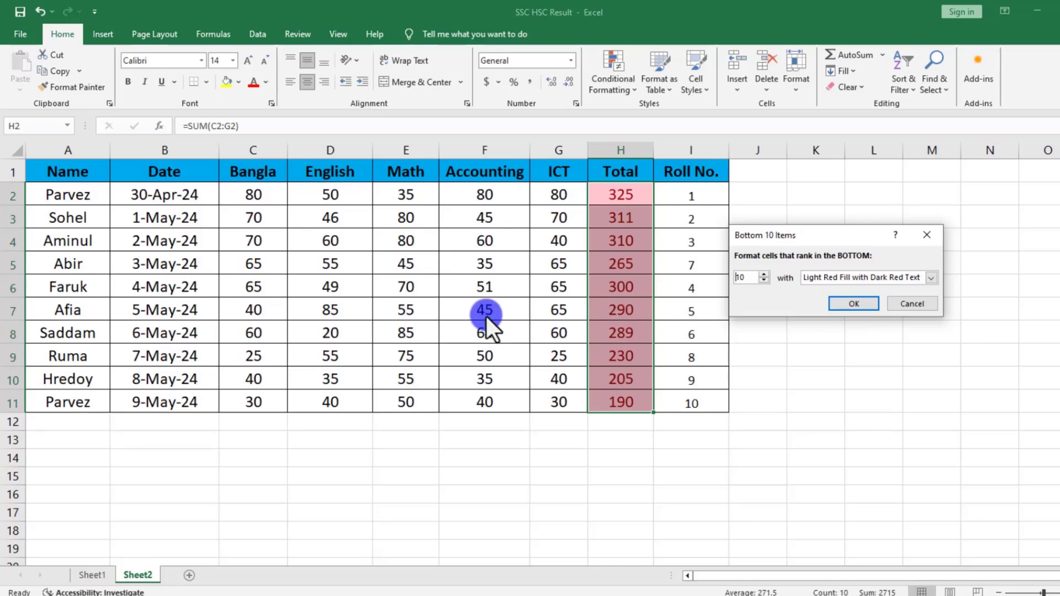
{"action": "left_click", "coordinate": [762, 281]}
{"action": "left_click", "coordinate": [762, 281]}
{"action": "left_click", "coordinate": [762, 282]}
{"action": "left_click", "coordinate": [762, 282]}
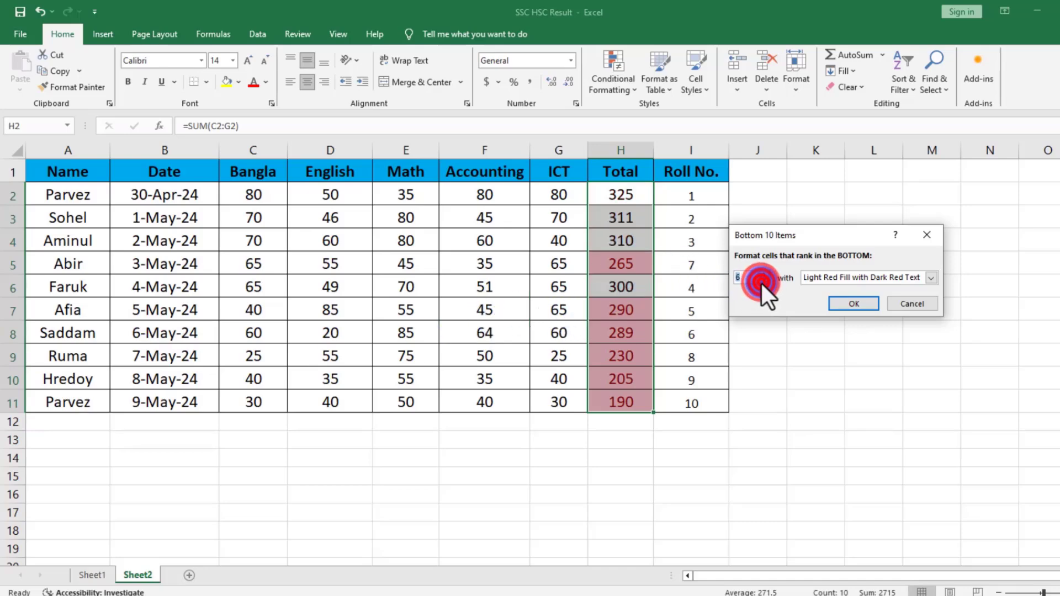
{"action": "left_click", "coordinate": [762, 282]}
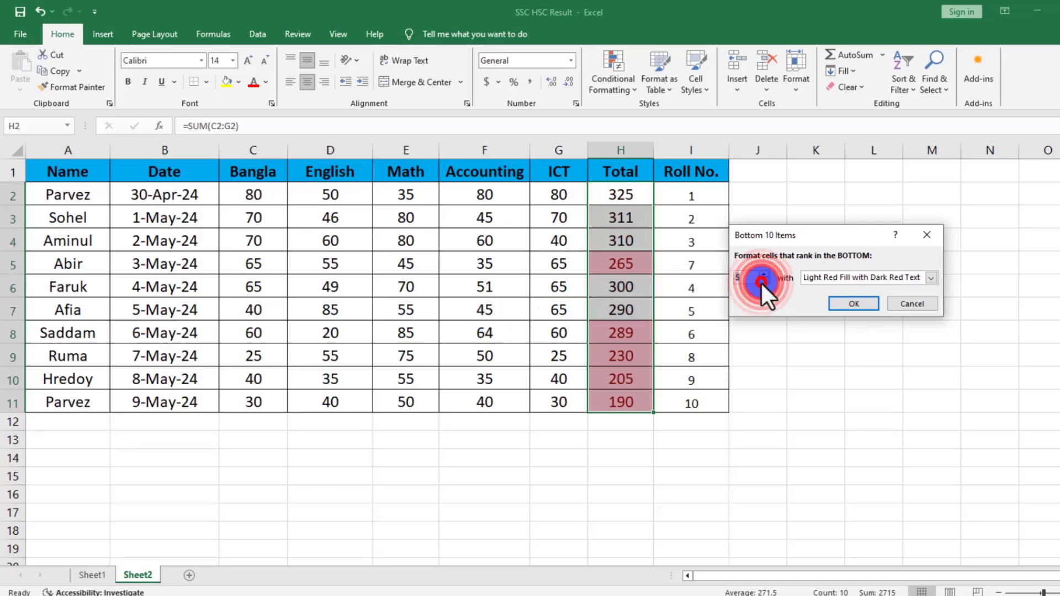
{"action": "left_click", "coordinate": [860, 305]}
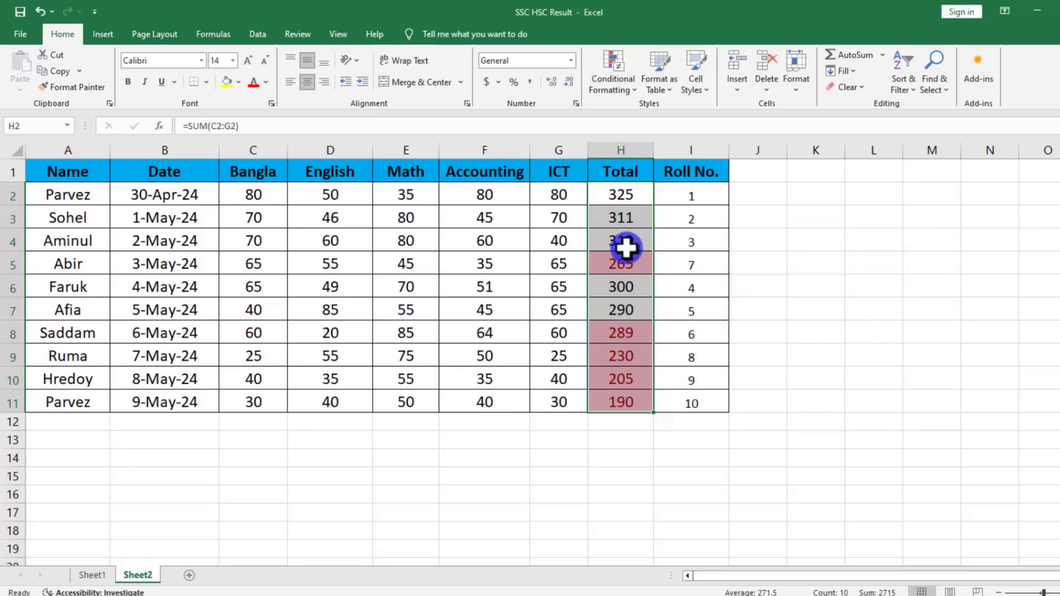
Add a Top 10 Items rule to H2:H11 that gives the top 5 totals a custom yellow fill.
{"action": "left_click", "coordinate": [603, 78]}
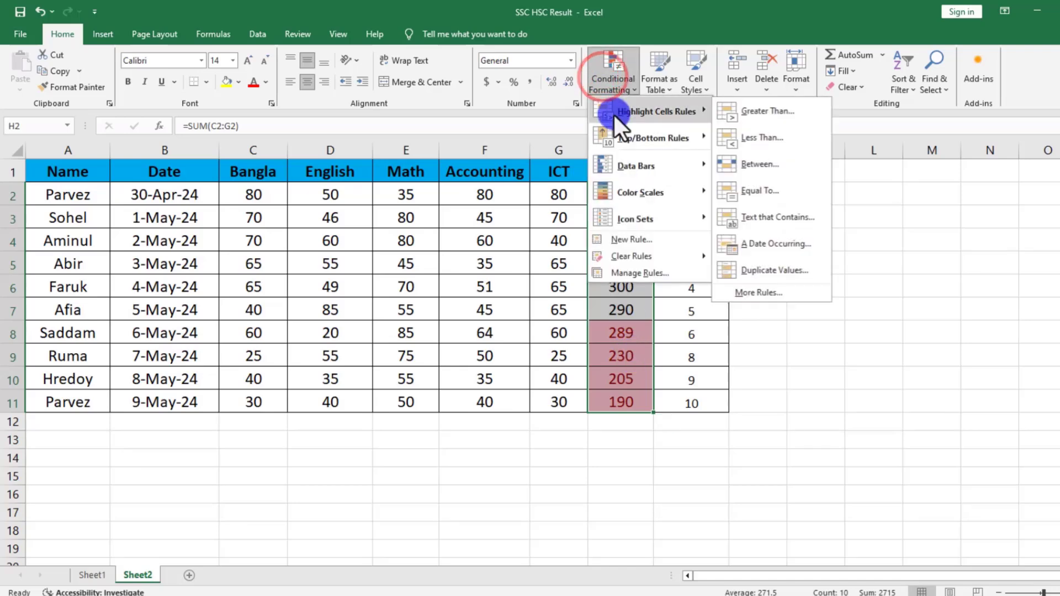
{"action": "mouse_move", "coordinate": [662, 137]}
{"action": "left_click", "coordinate": [784, 138]}
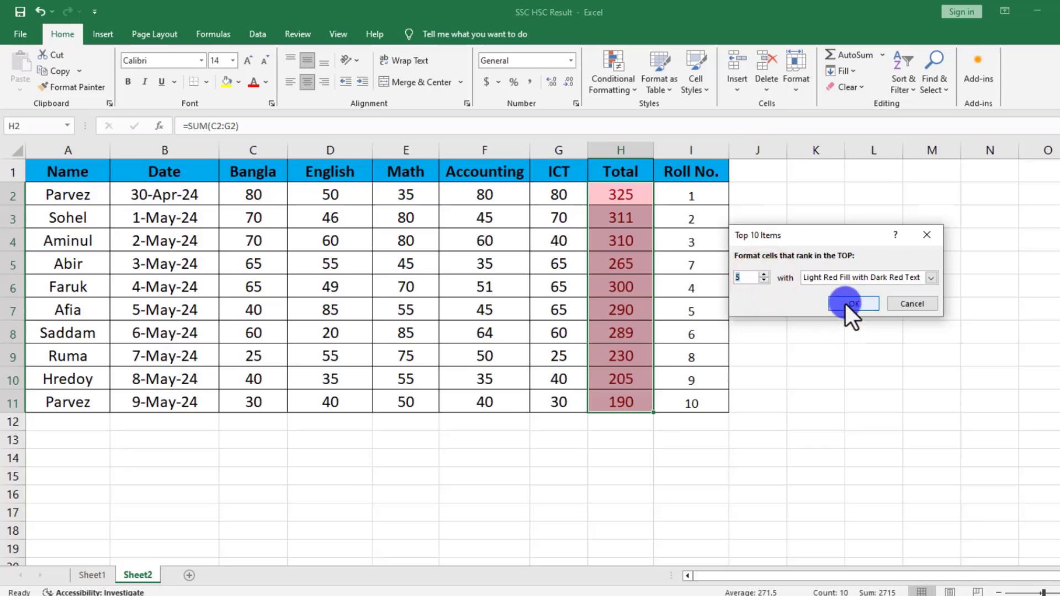
{"action": "left_click", "coordinate": [932, 278]}
{"action": "left_click", "coordinate": [838, 346]}
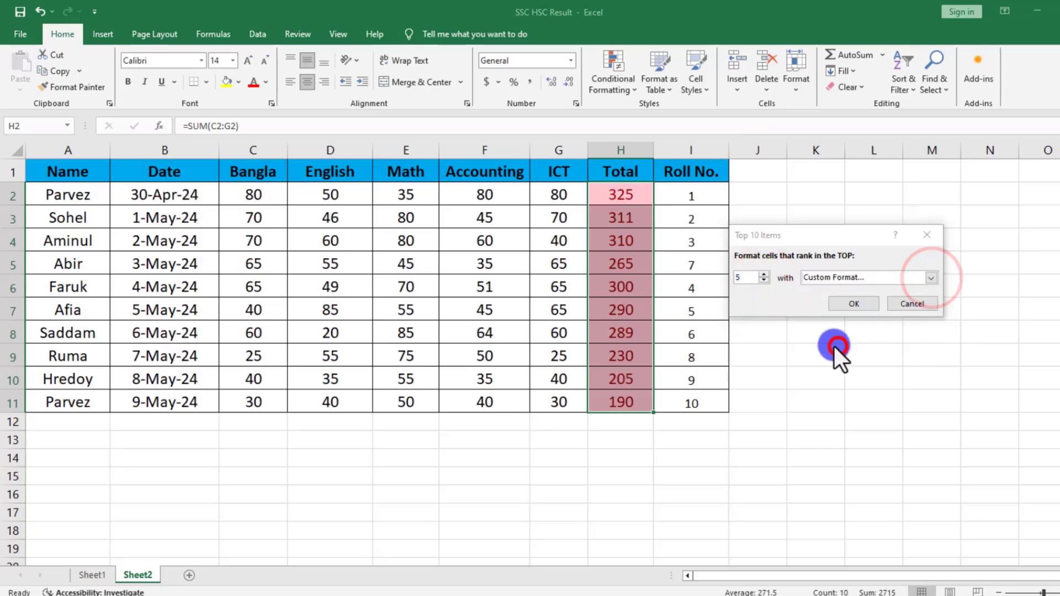
{"action": "left_click", "coordinate": [713, 254]}
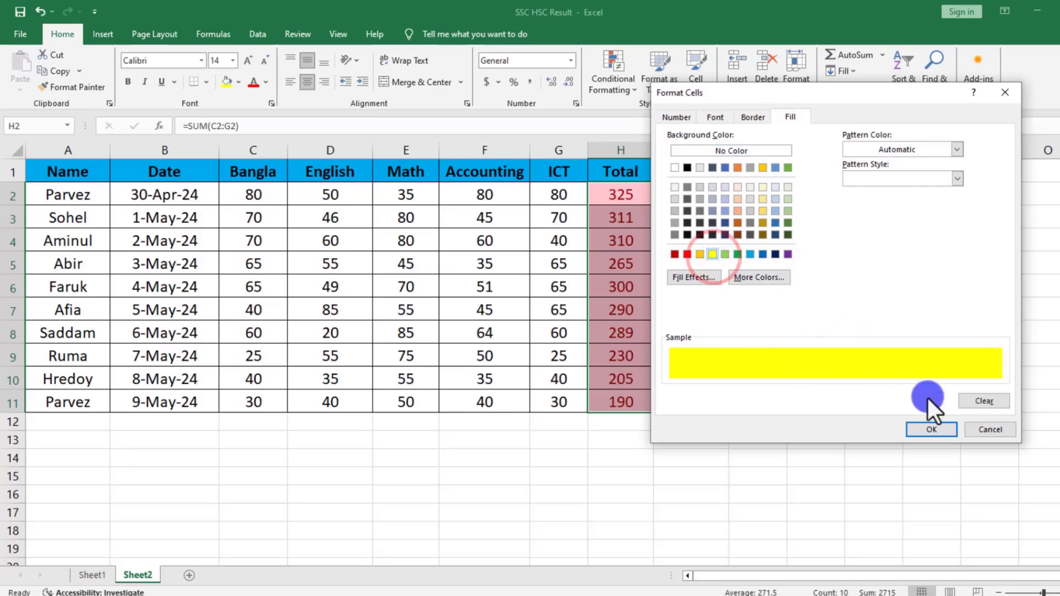
{"action": "left_click", "coordinate": [933, 428]}
{"action": "left_click", "coordinate": [854, 302]}
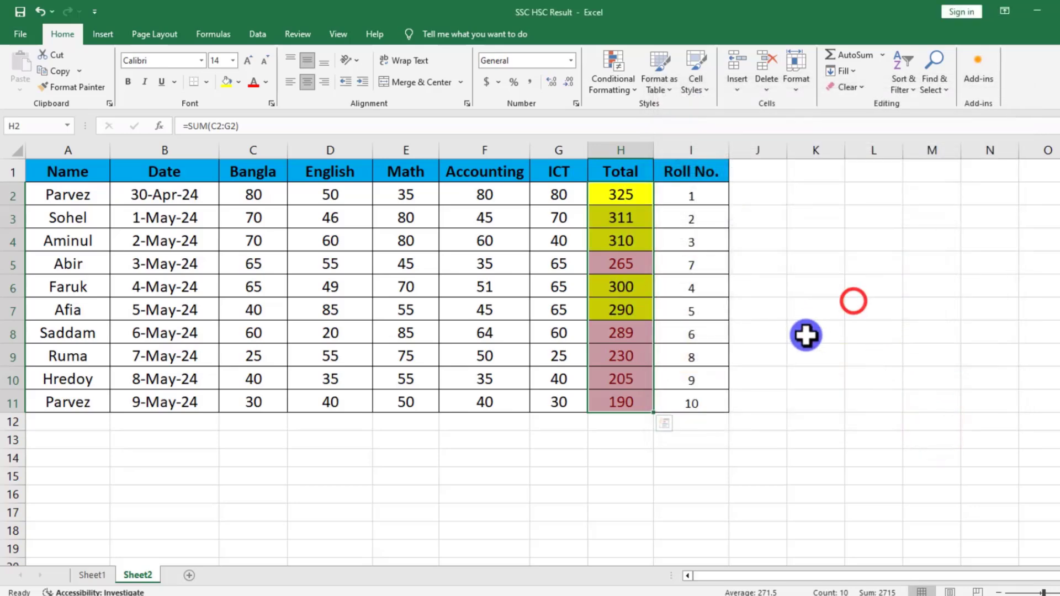
{"action": "left_click", "coordinate": [805, 338]}
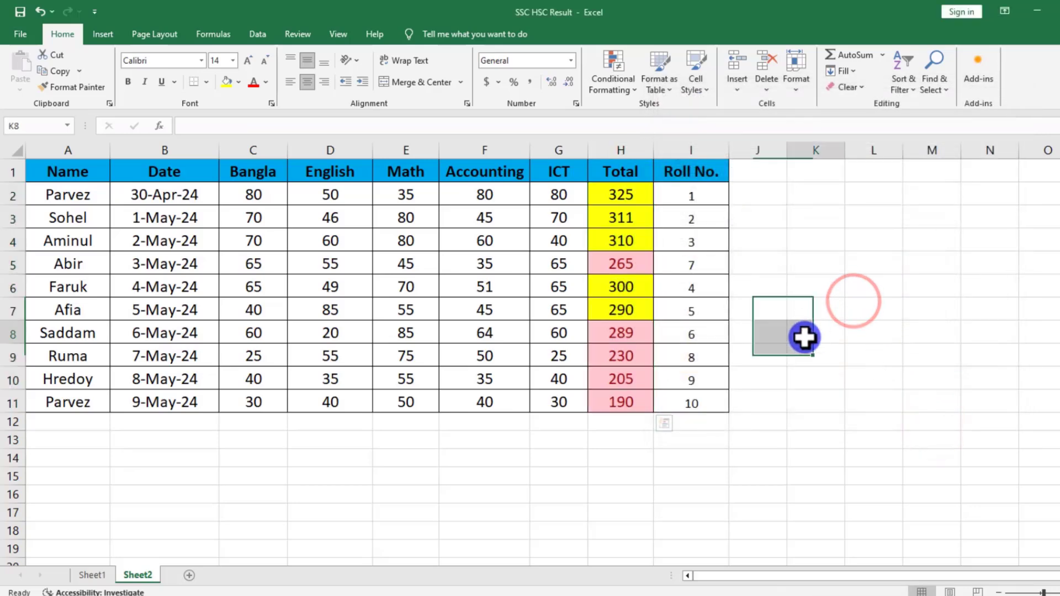
Look over the top and bottom highlighted totals and clear both rules from H2:H11.
{"action": "left_click", "coordinate": [611, 191]}
{"action": "left_click_drag", "start_coordinate": [612, 190], "coordinate": [603, 293]}
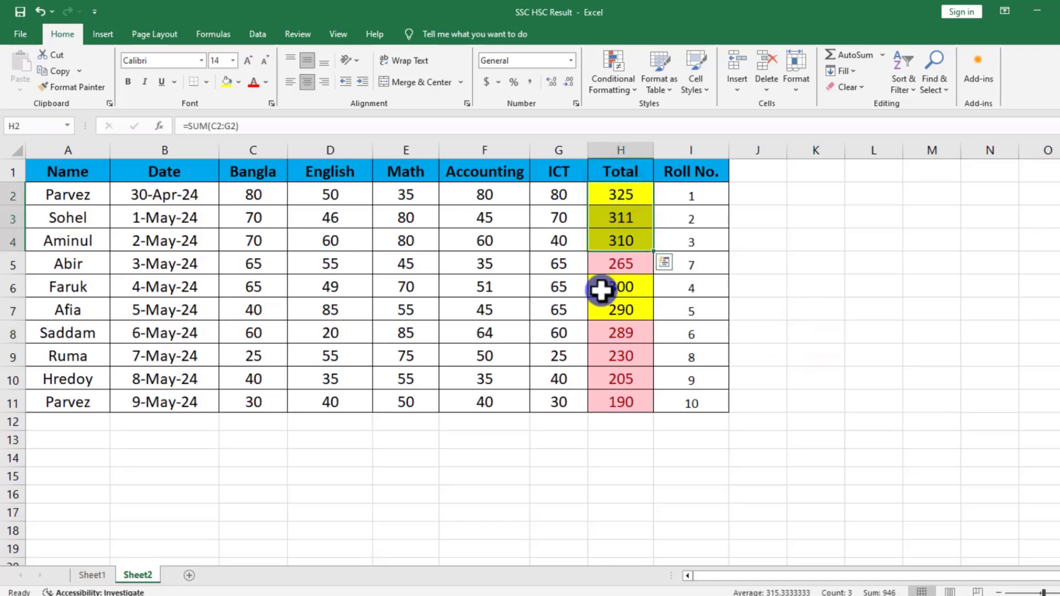
{"action": "left_click", "coordinate": [602, 306]}
{"action": "left_click", "coordinate": [615, 267]}
{"action": "left_click_drag", "start_coordinate": [614, 334], "coordinate": [620, 396]}
{"action": "left_click", "coordinate": [620, 262]}
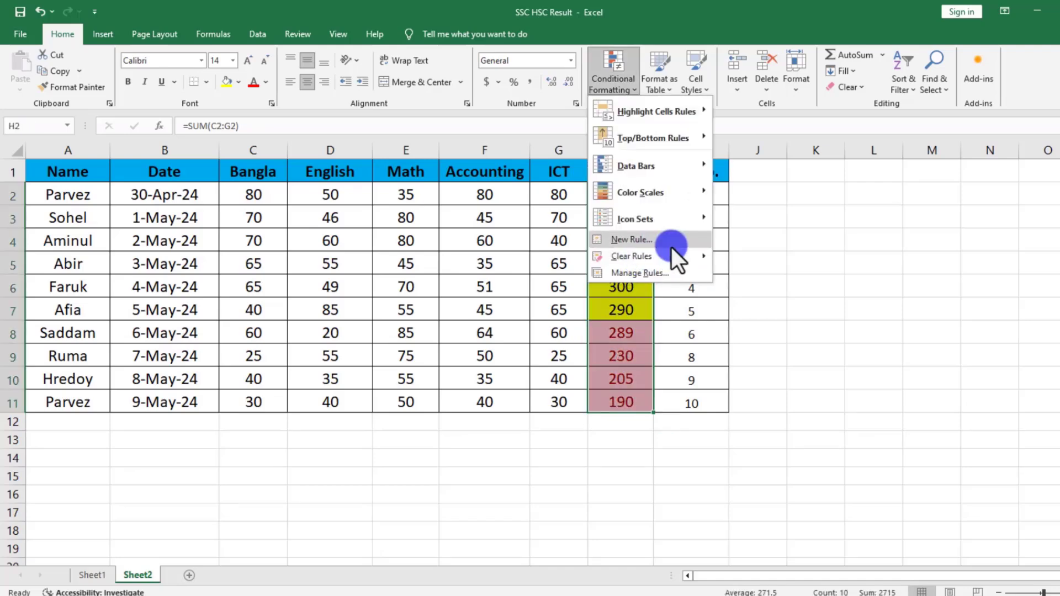
{"action": "mouse_move", "coordinate": [674, 256]}
{"action": "left_click", "coordinate": [729, 257]}
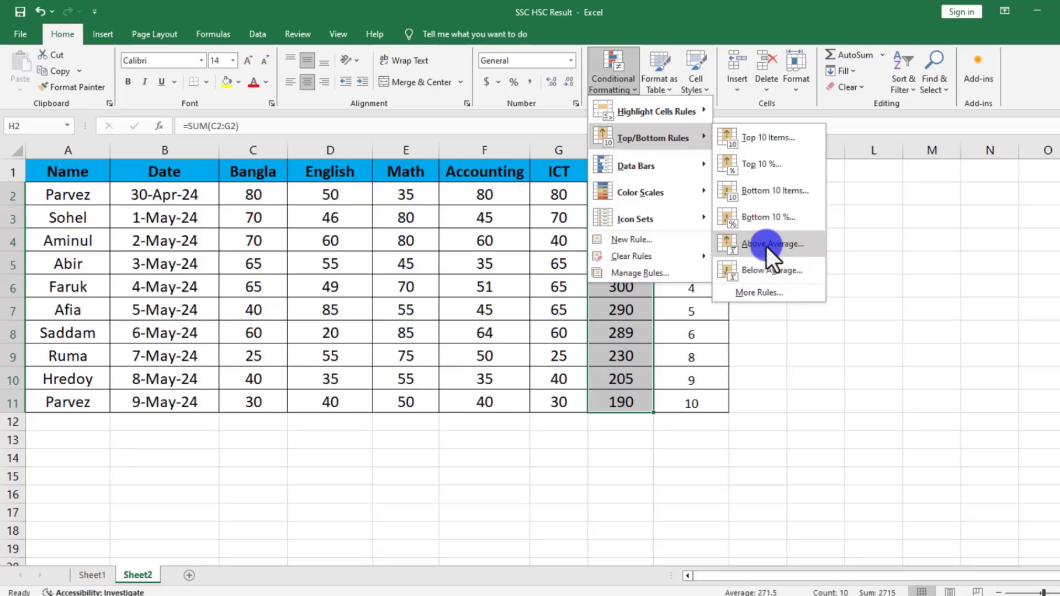
Apply an Above Average rule to the totals in H2:H11 with a custom green fill.
{"action": "left_click", "coordinate": [763, 248]}
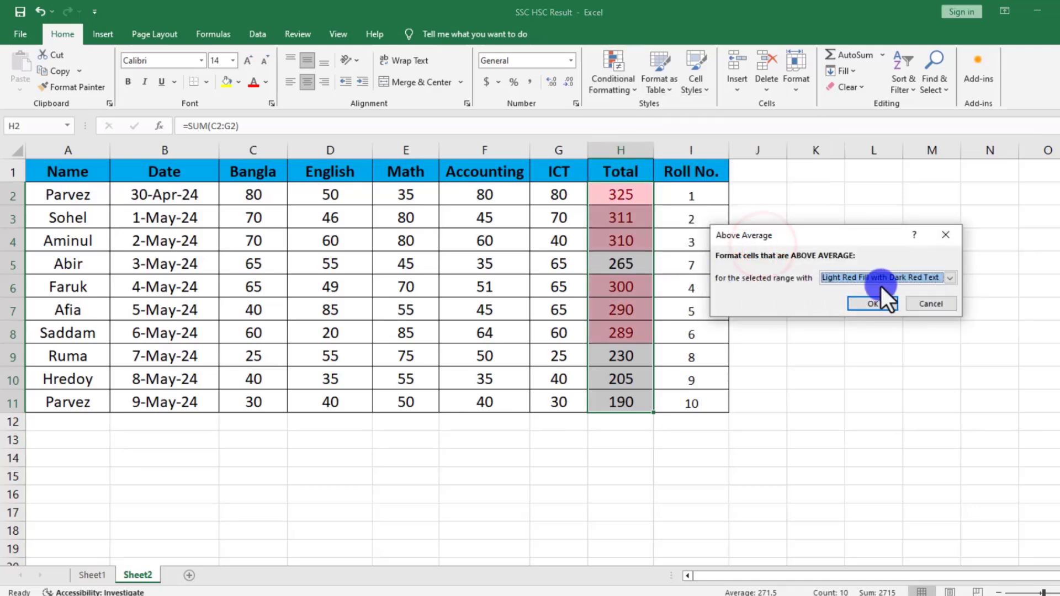
{"action": "left_click", "coordinate": [857, 276]}
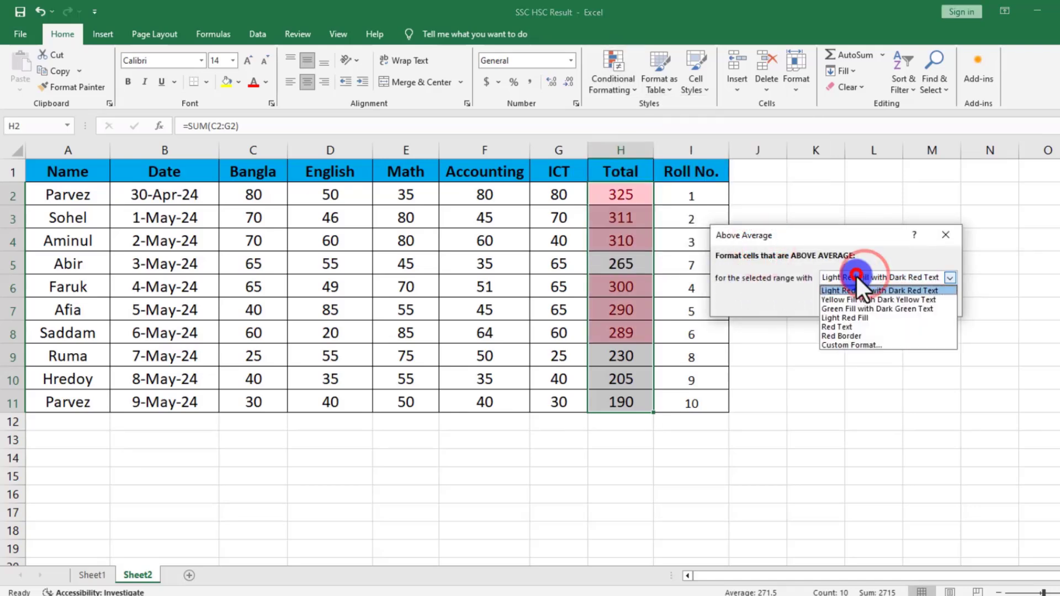
{"action": "left_click", "coordinate": [842, 346]}
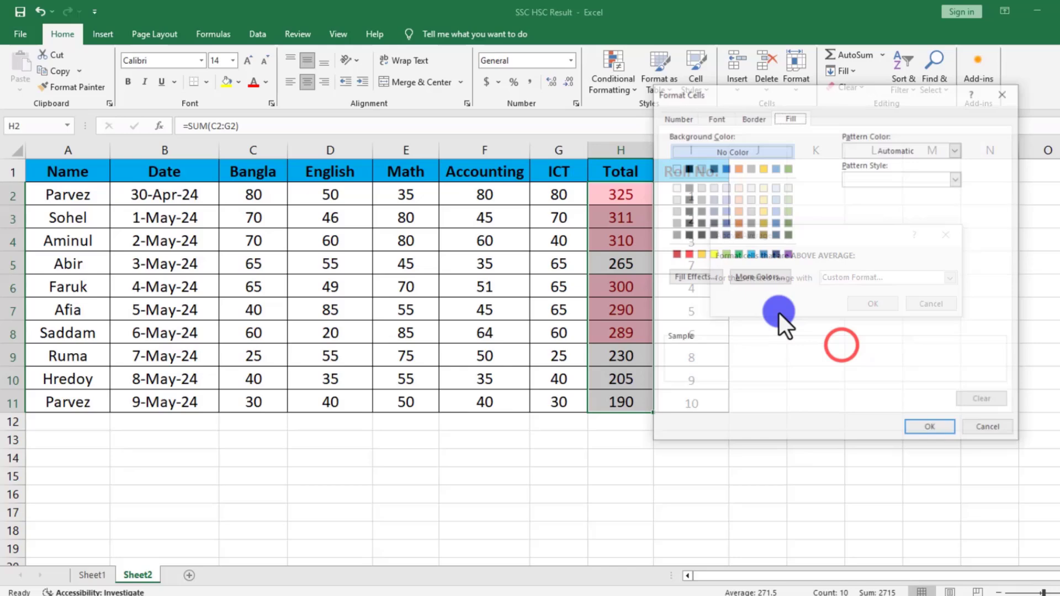
{"action": "left_click", "coordinate": [734, 254]}
{"action": "left_click", "coordinate": [930, 429]}
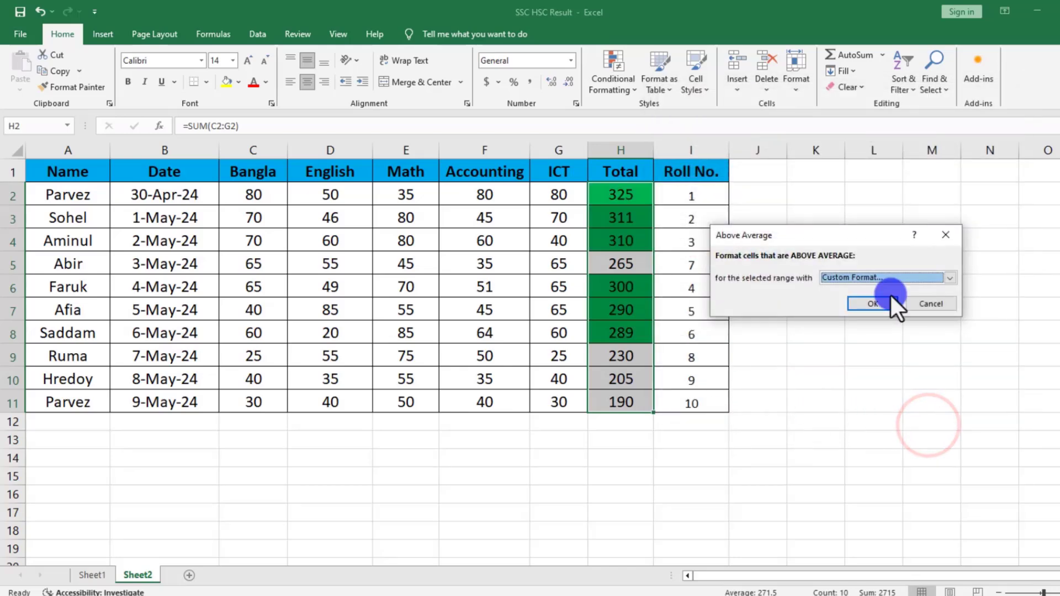
{"action": "left_click", "coordinate": [870, 303]}
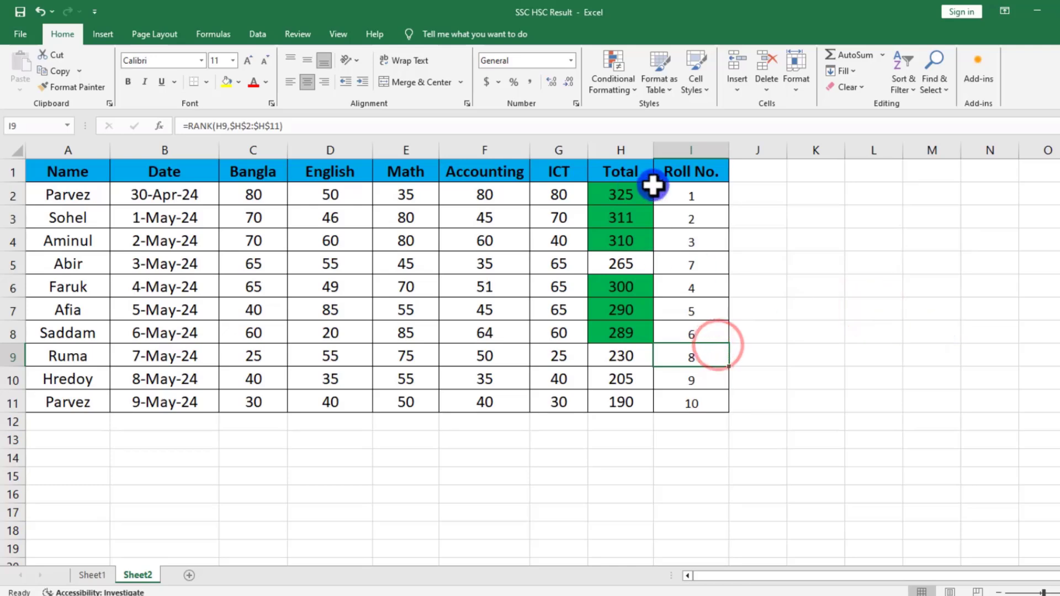
{"action": "left_click", "coordinate": [613, 82]}
{"action": "mouse_move", "coordinate": [652, 138]}
{"action": "left_click", "coordinate": [754, 245]}
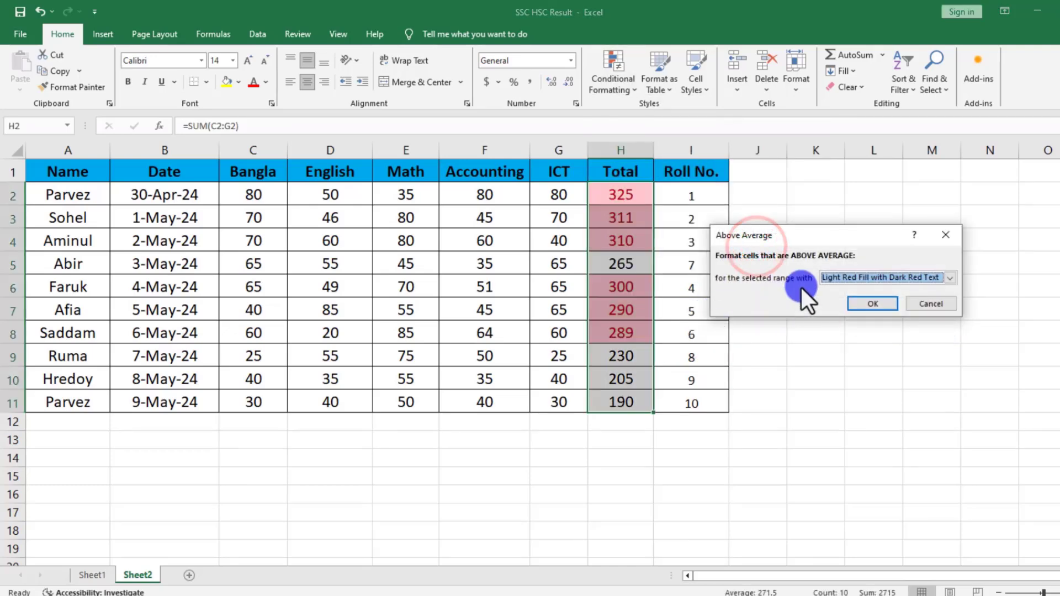
{"action": "left_click", "coordinate": [933, 303]}
Apply a Below Average rule to the totals in H2:H11, using Light Red Fill with Dark Red Text.
{"action": "left_click", "coordinate": [612, 75]}
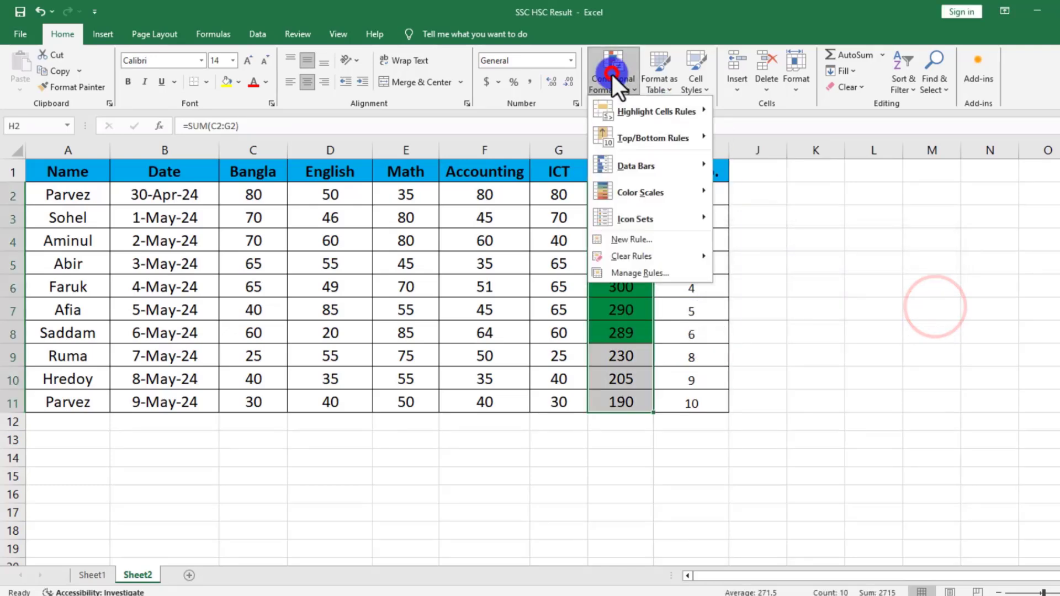
{"action": "mouse_move", "coordinate": [641, 141]}
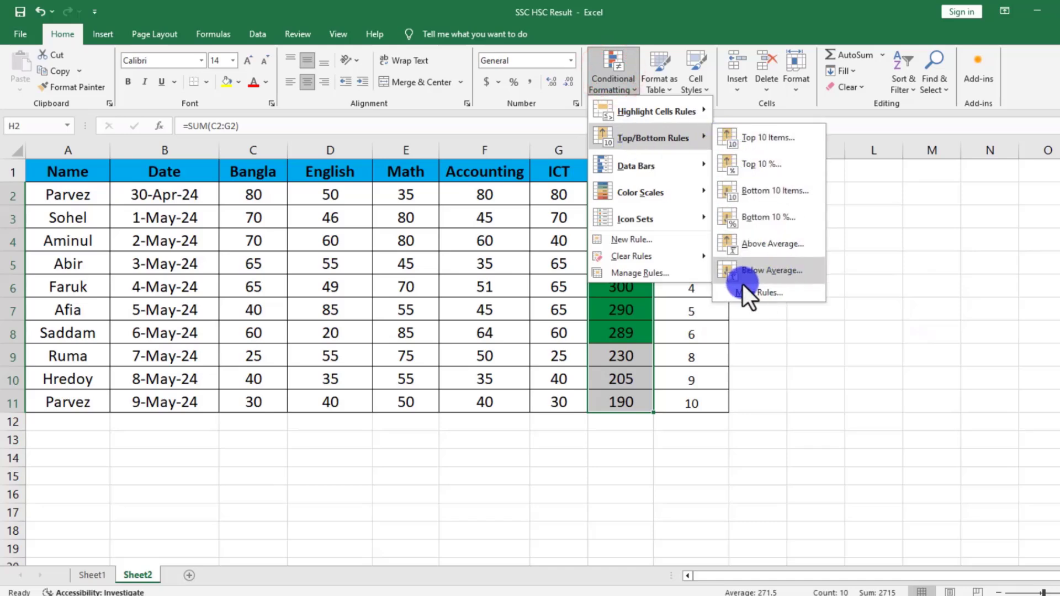
{"action": "left_click", "coordinate": [774, 274]}
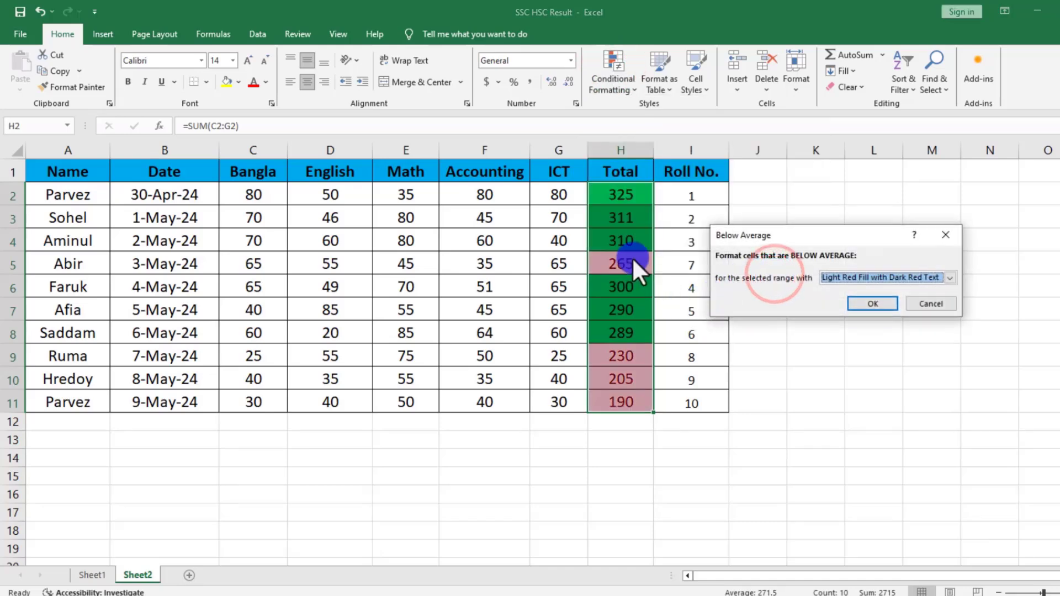
{"action": "left_click", "coordinate": [863, 304]}
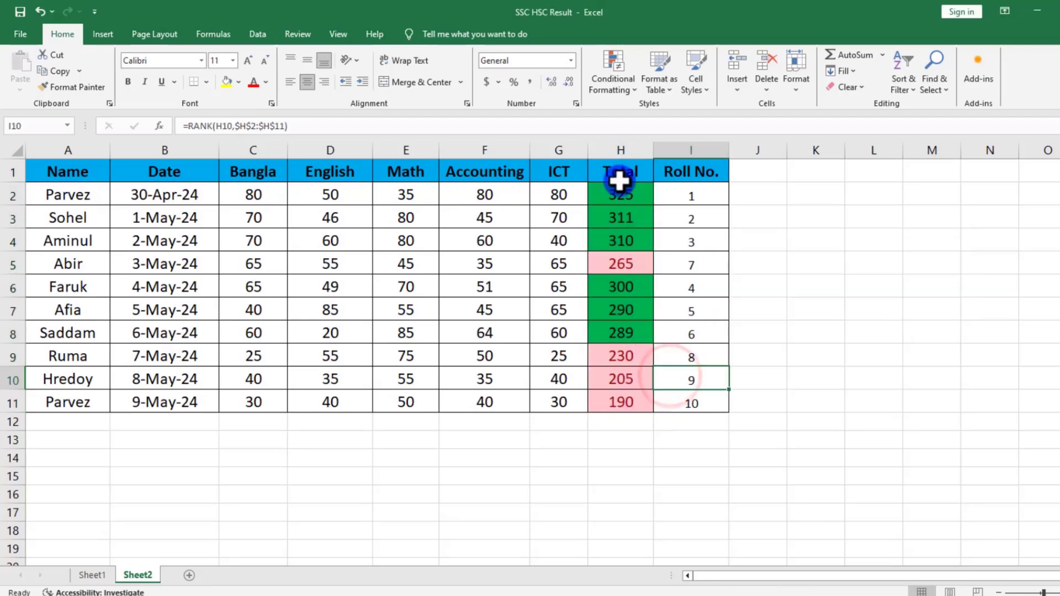
{"action": "left_click_drag", "start_coordinate": [620, 199], "coordinate": [620, 382]}
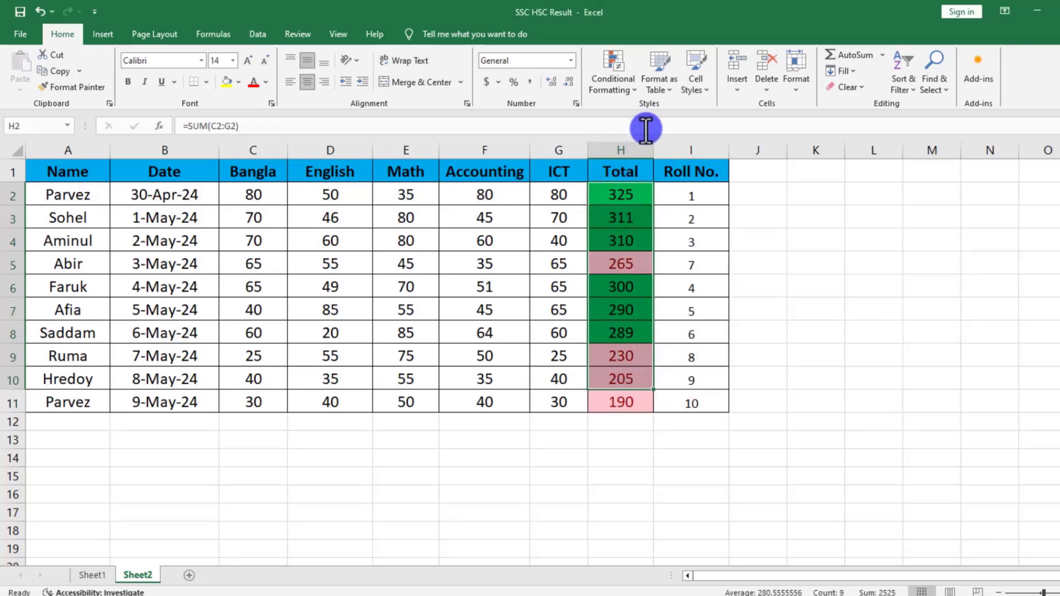
{"action": "left_click", "coordinate": [621, 83]}
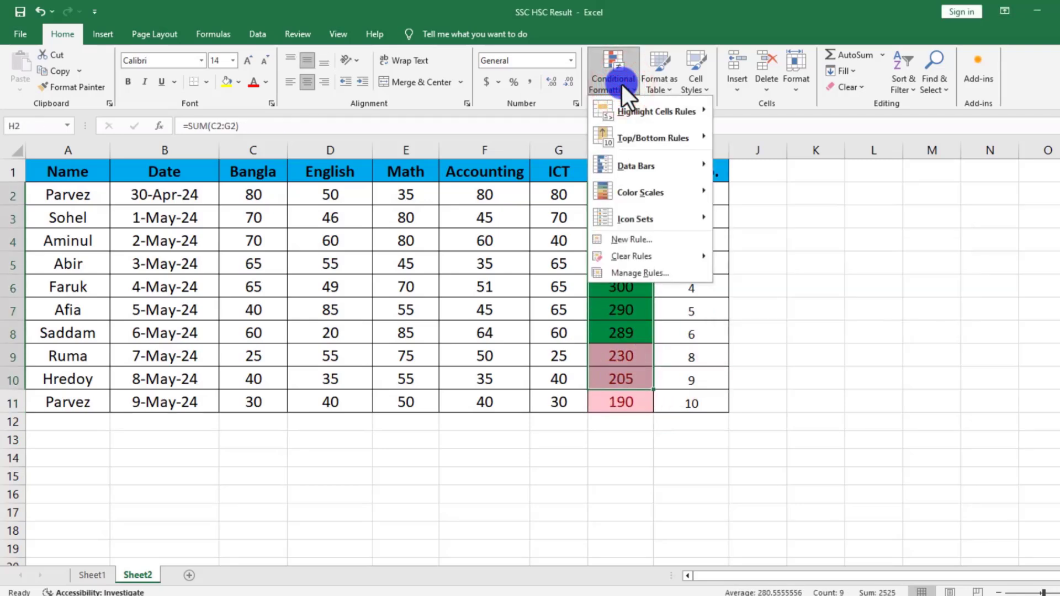
{"action": "mouse_move", "coordinate": [645, 136]}
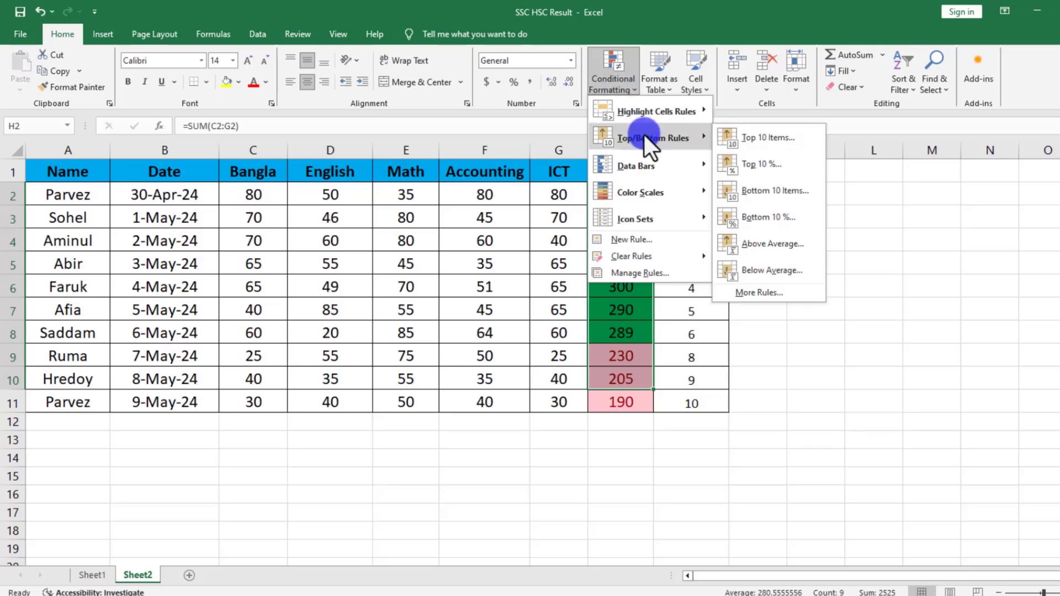
{"action": "mouse_move", "coordinate": [627, 176]}
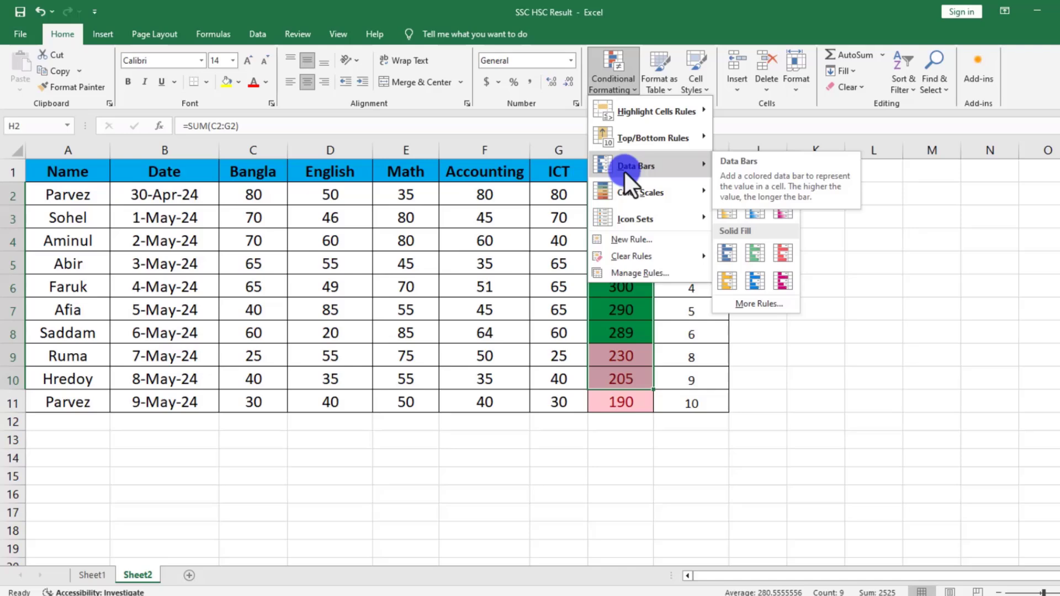
{"action": "left_click", "coordinate": [525, 219]}
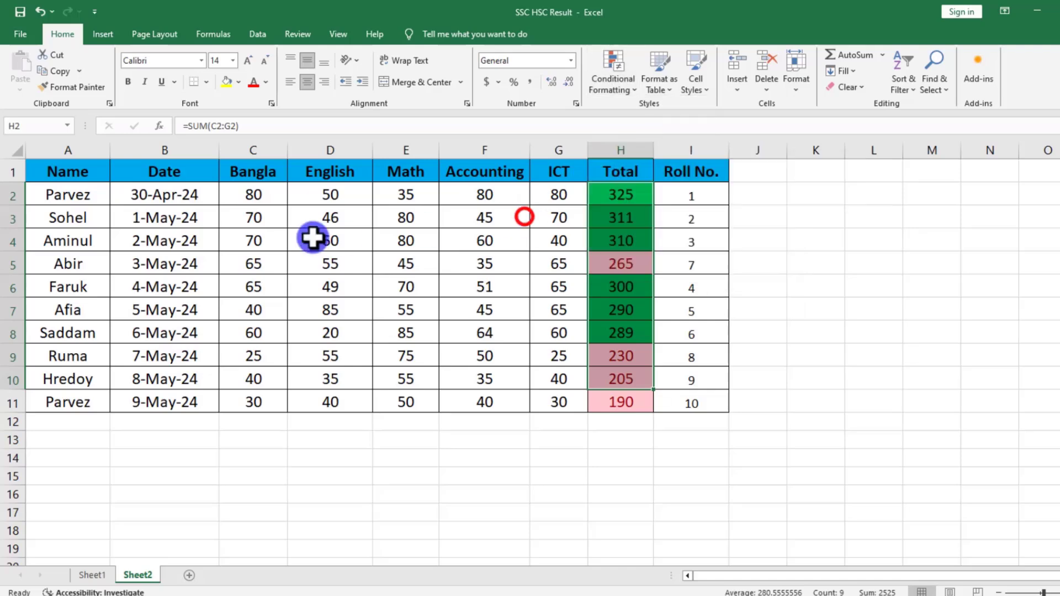
Add green gradient fill data bars to the Bangla marks in C2:C11.
{"action": "left_click", "coordinate": [251, 199]}
{"action": "left_click_drag", "start_coordinate": [252, 199], "coordinate": [260, 398]}
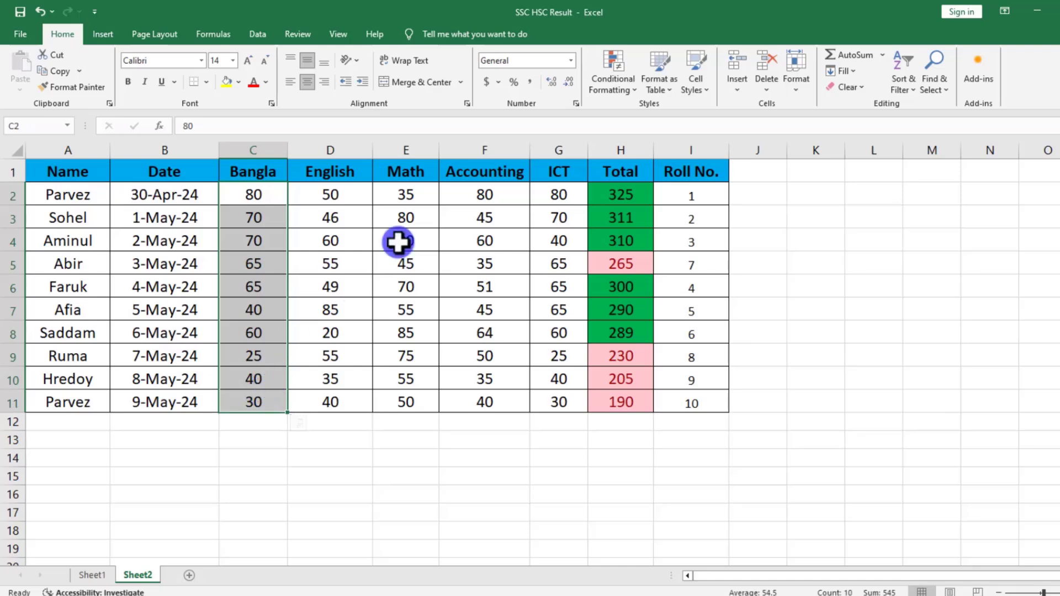
{"action": "left_click", "coordinate": [610, 92]}
{"action": "mouse_move", "coordinate": [613, 171]}
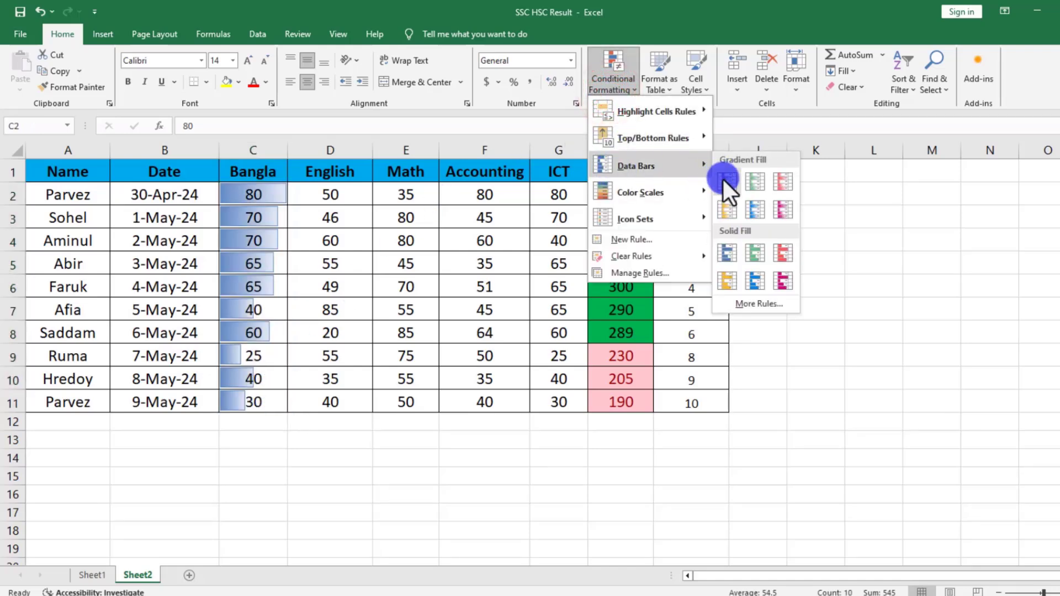
{"action": "left_click", "coordinate": [753, 184]}
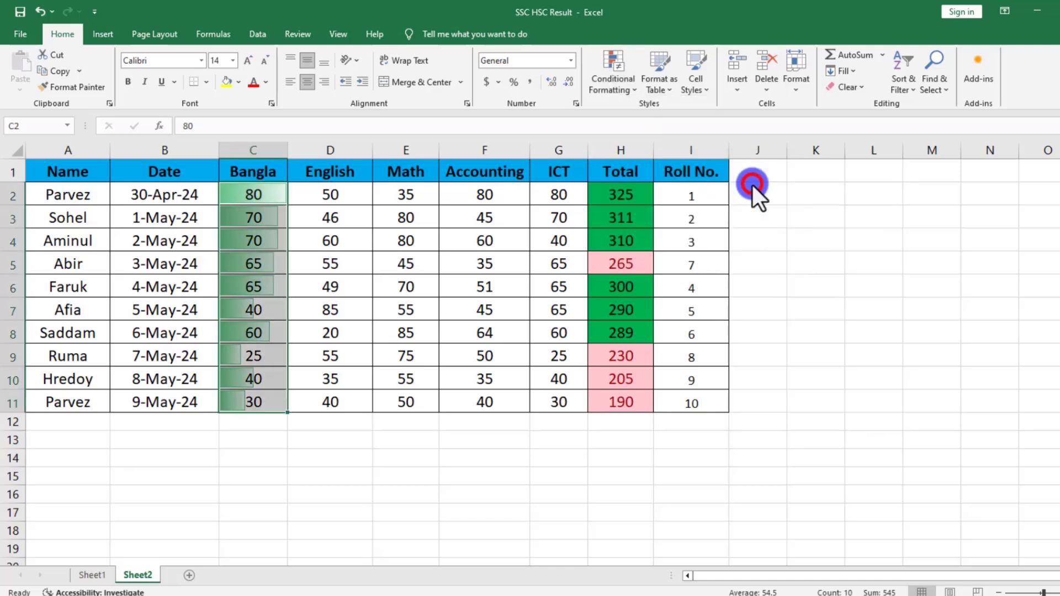
{"action": "left_click", "coordinate": [378, 331]}
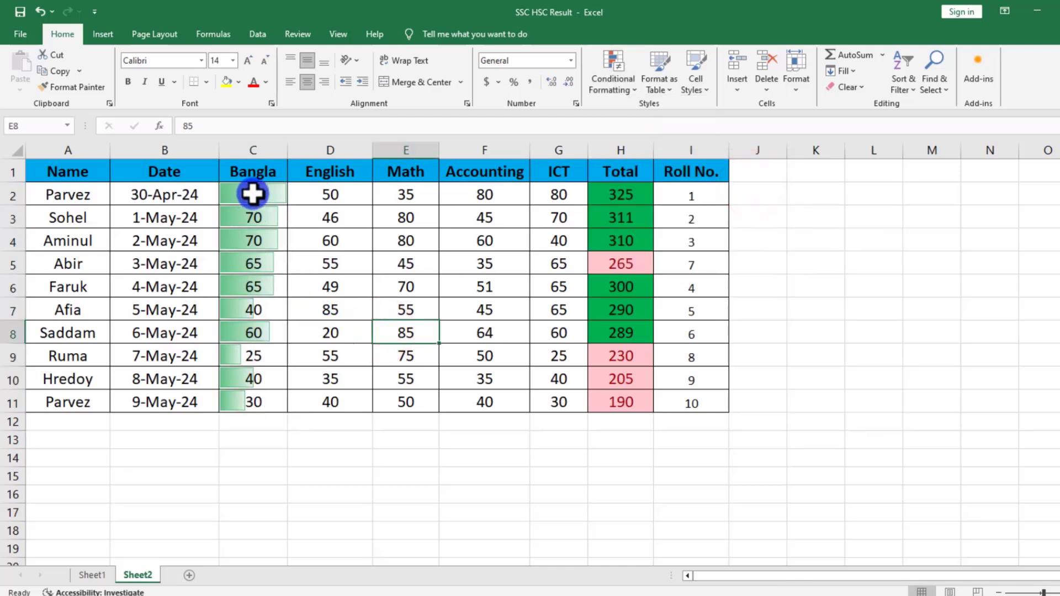
Examine how the data bar lengths in the Bangla column compare with the marks in C2:C11.
{"action": "left_click_drag", "start_coordinate": [252, 194], "coordinate": [256, 362]}
{"action": "left_click", "coordinate": [256, 362]}
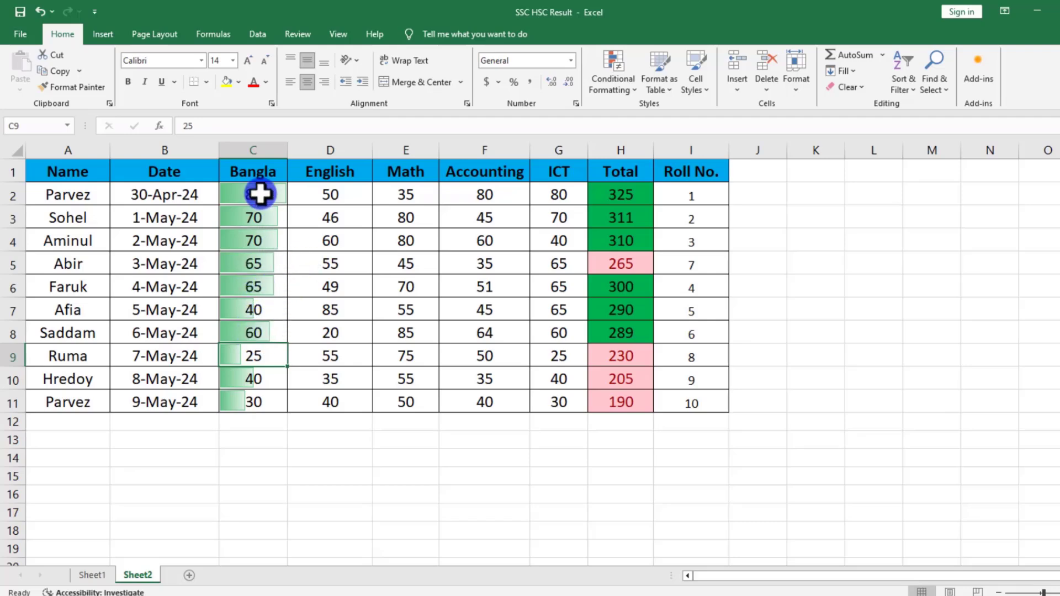
{"action": "left_click_drag", "start_coordinate": [259, 193], "coordinate": [254, 402]}
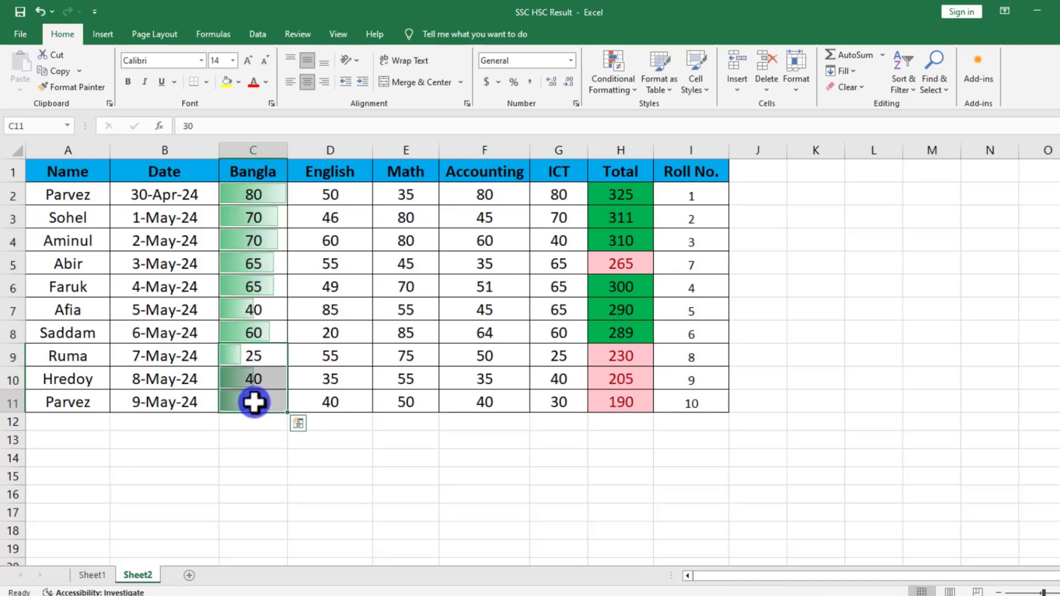
{"action": "left_click", "coordinate": [254, 402]}
{"action": "left_click", "coordinate": [254, 192]}
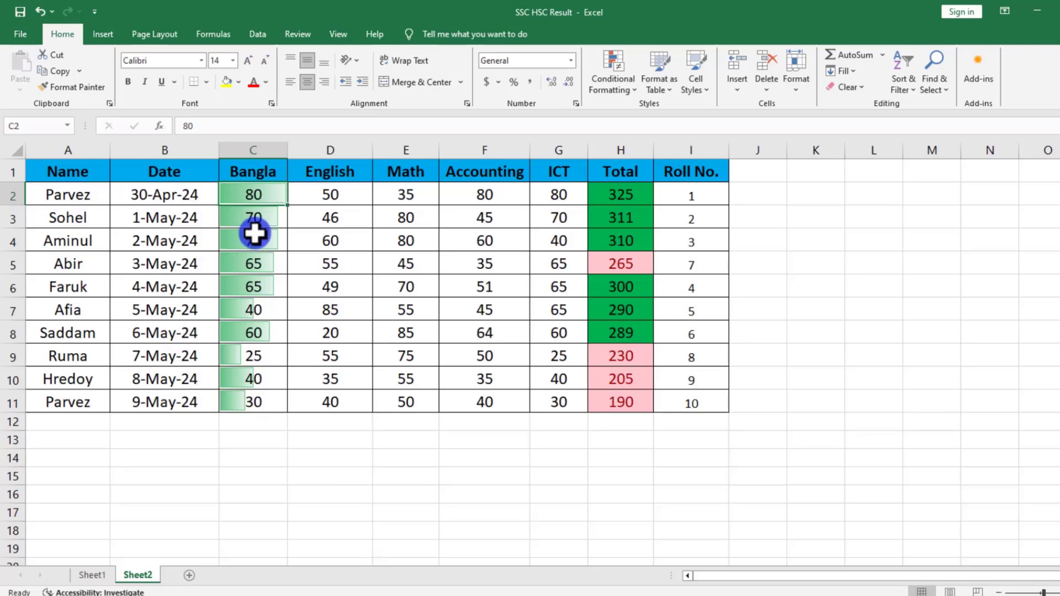
{"action": "left_click", "coordinate": [257, 301]}
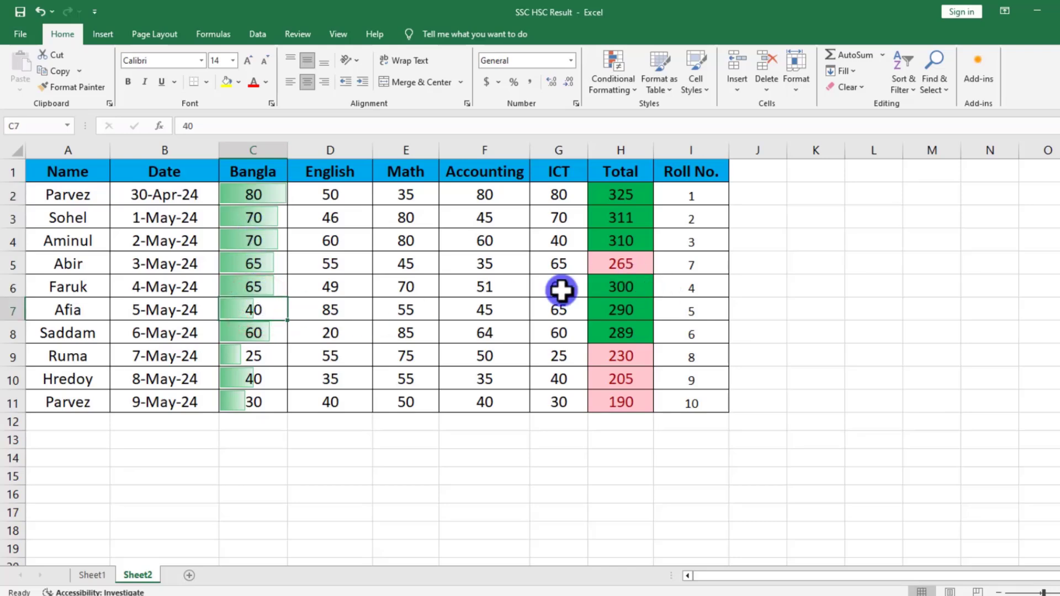
{"action": "scroll", "coordinate": [329, 383], "scroll_direction": "down", "scroll_amount": 2}
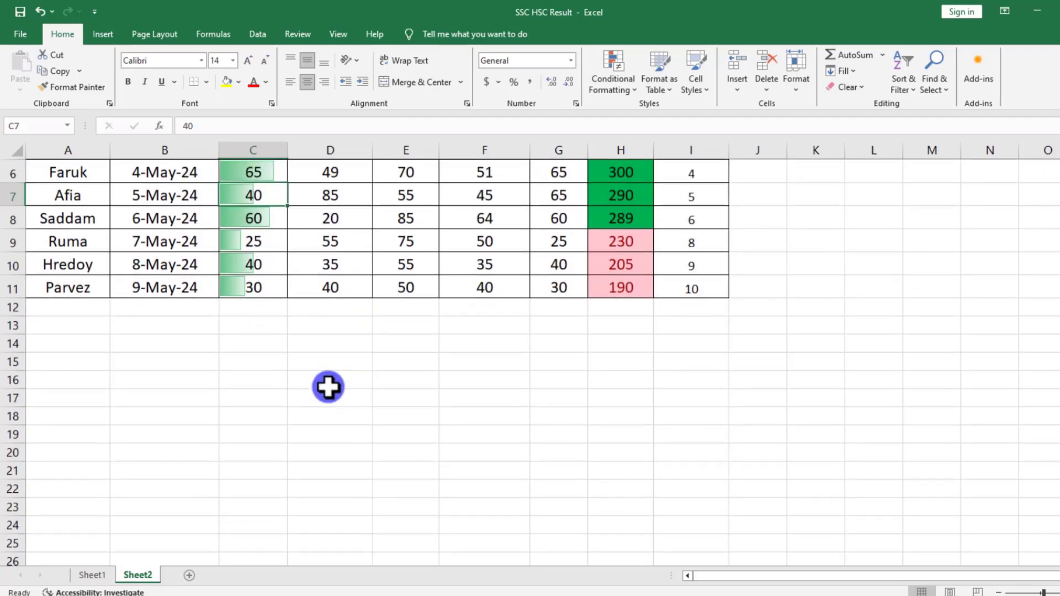
{"action": "scroll", "coordinate": [334, 386], "scroll_direction": "up", "scroll_amount": 2}
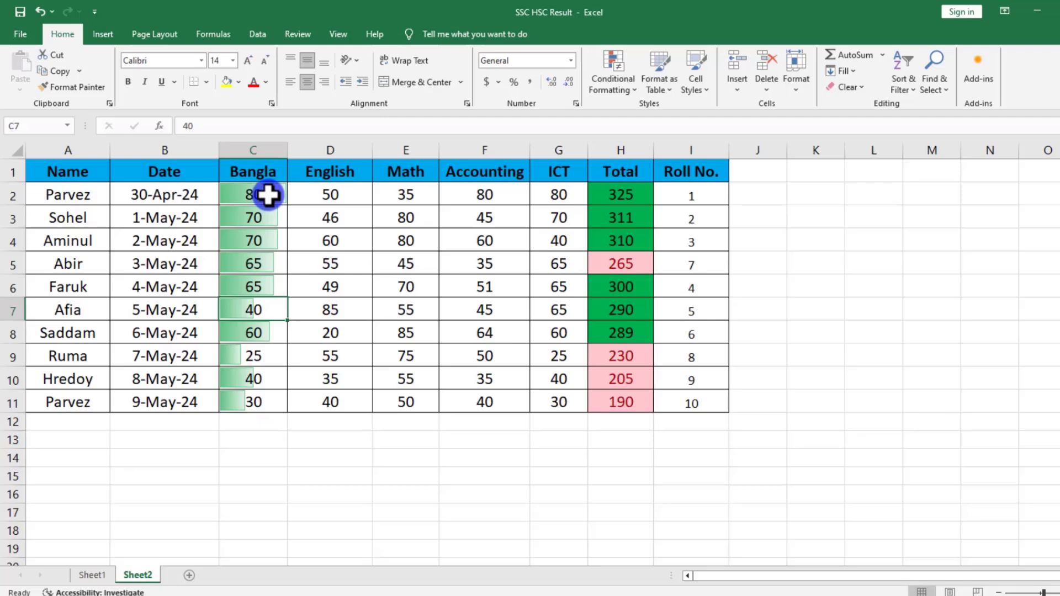
{"action": "left_click_drag", "start_coordinate": [272, 197], "coordinate": [260, 406]}
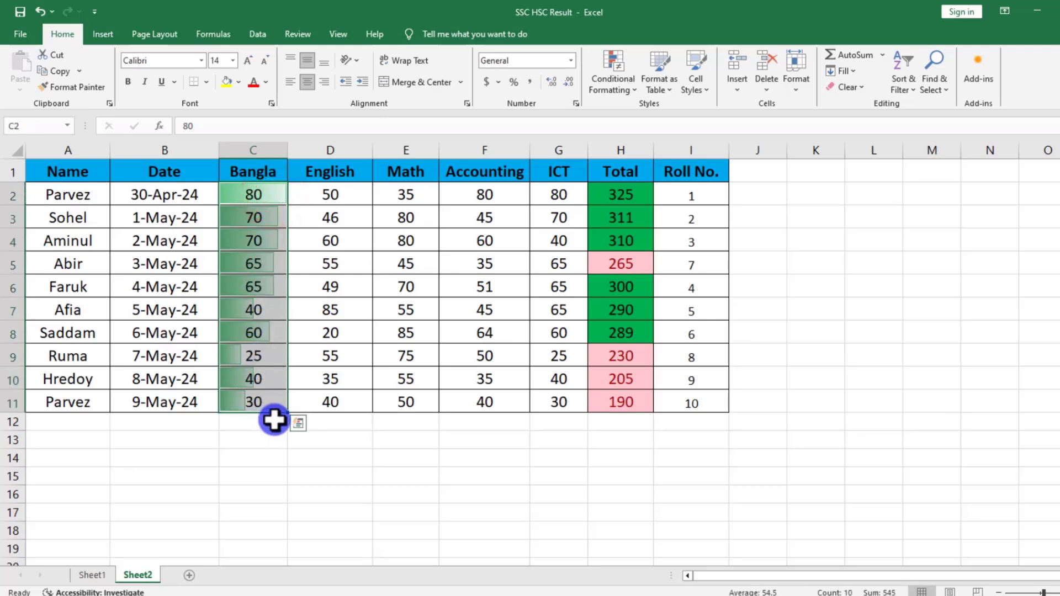
{"action": "left_click", "coordinate": [309, 398]}
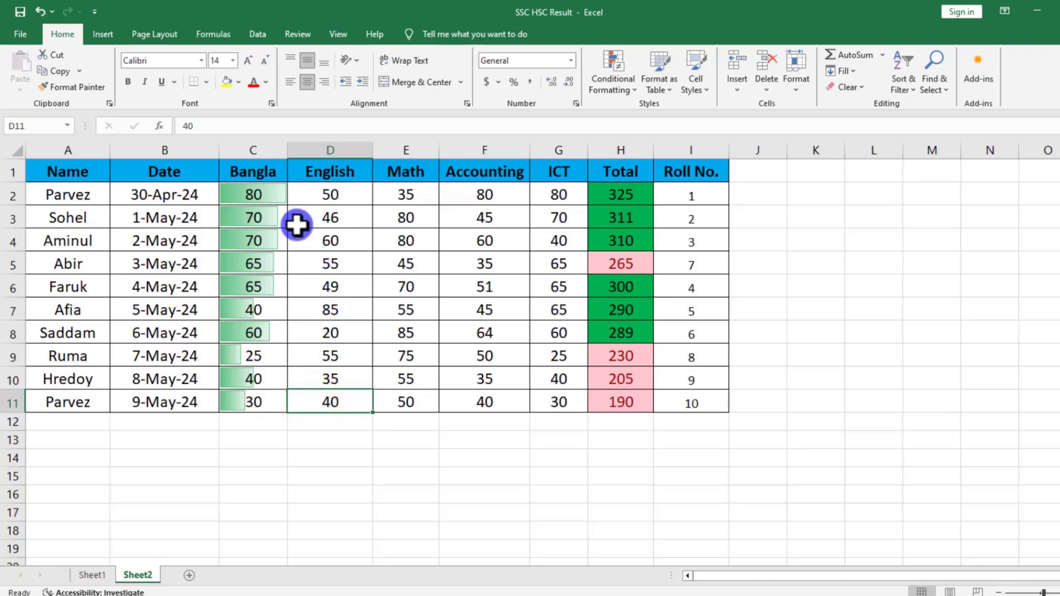
Add a custom 2-Color Scale rule to C2:C11, with light blue for the lowest value and light green for the highest.
{"action": "left_click_drag", "start_coordinate": [262, 192], "coordinate": [251, 393]}
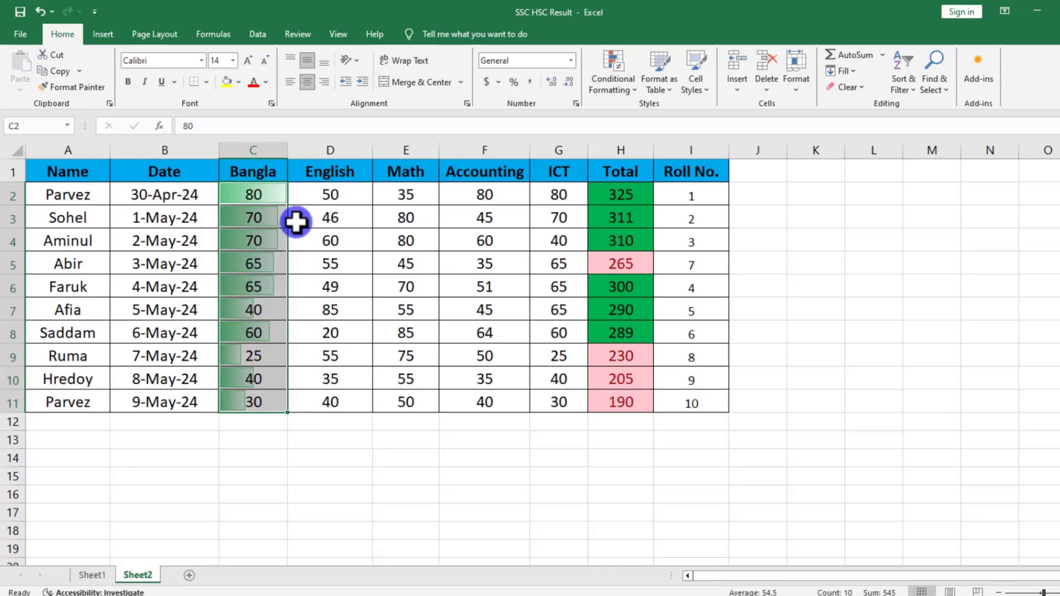
{"action": "left_click", "coordinate": [613, 77]}
{"action": "mouse_move", "coordinate": [627, 193]}
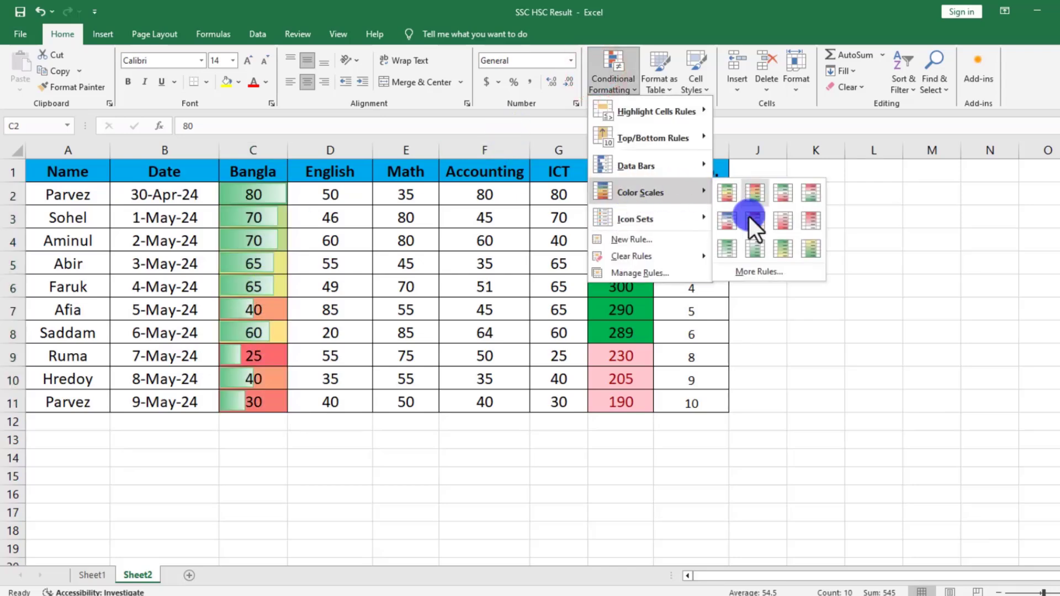
{"action": "left_click", "coordinate": [745, 274]}
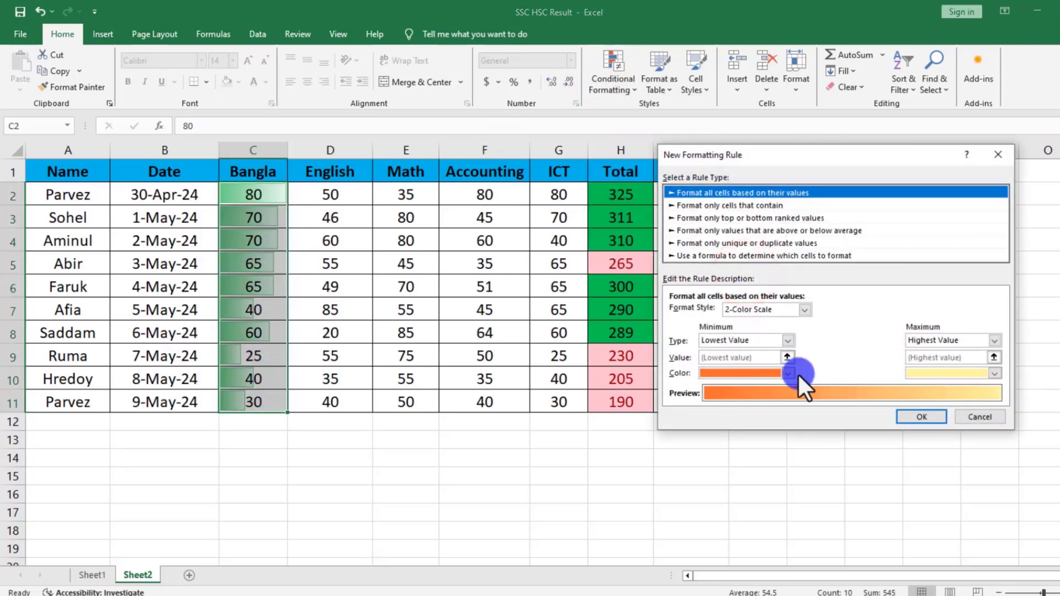
{"action": "left_click", "coordinate": [785, 375]}
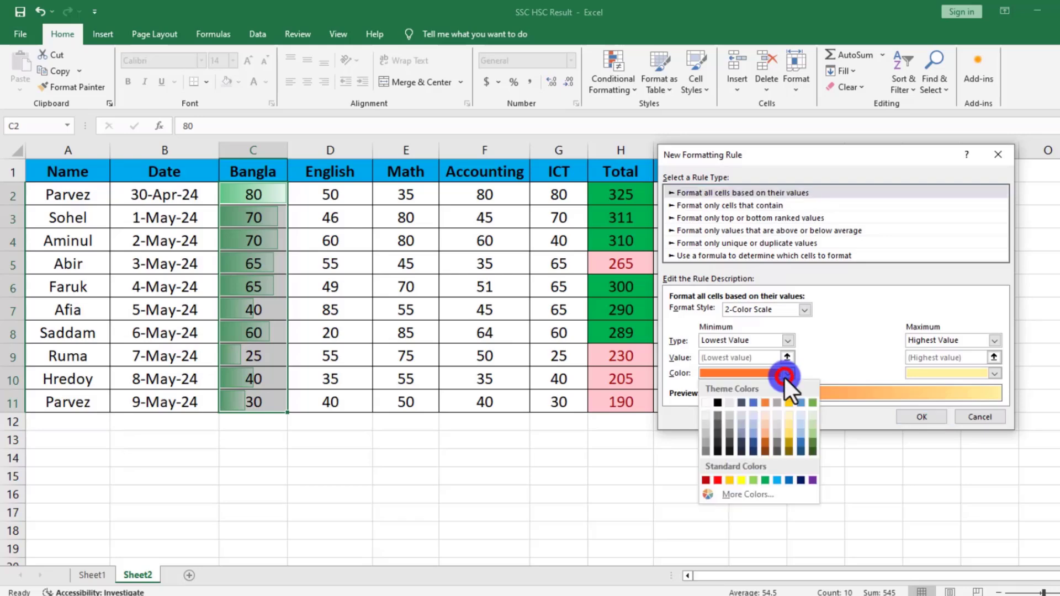
{"action": "left_click", "coordinate": [778, 481]}
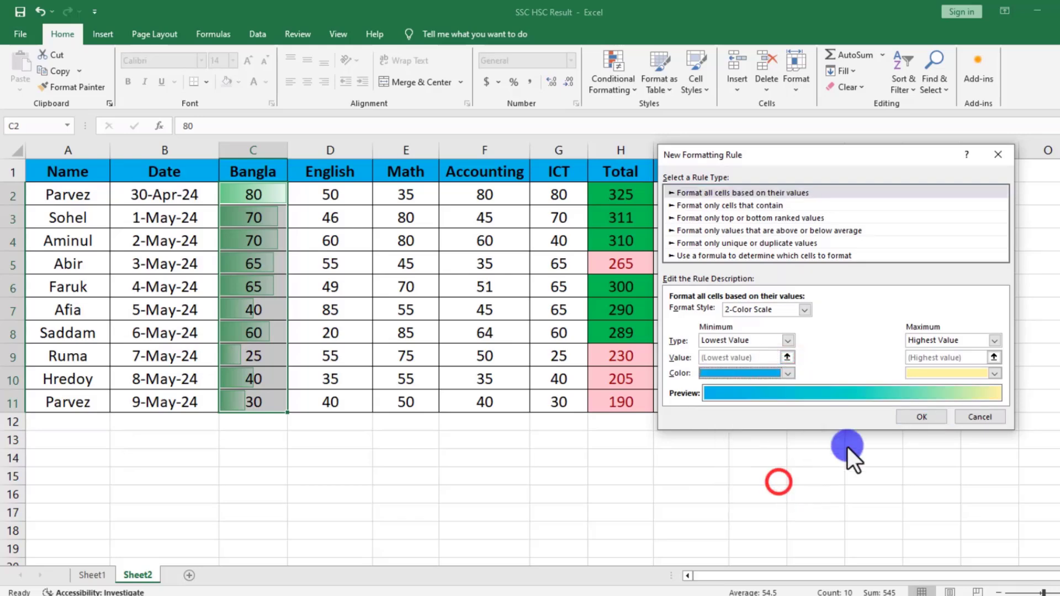
{"action": "left_click", "coordinate": [995, 373]}
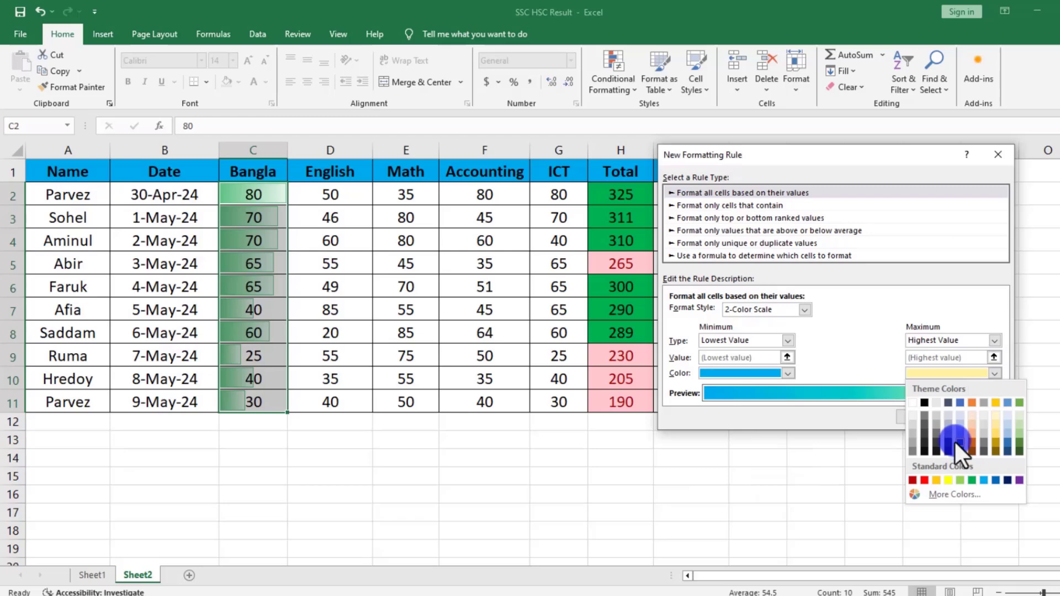
{"action": "left_click", "coordinate": [1019, 433]}
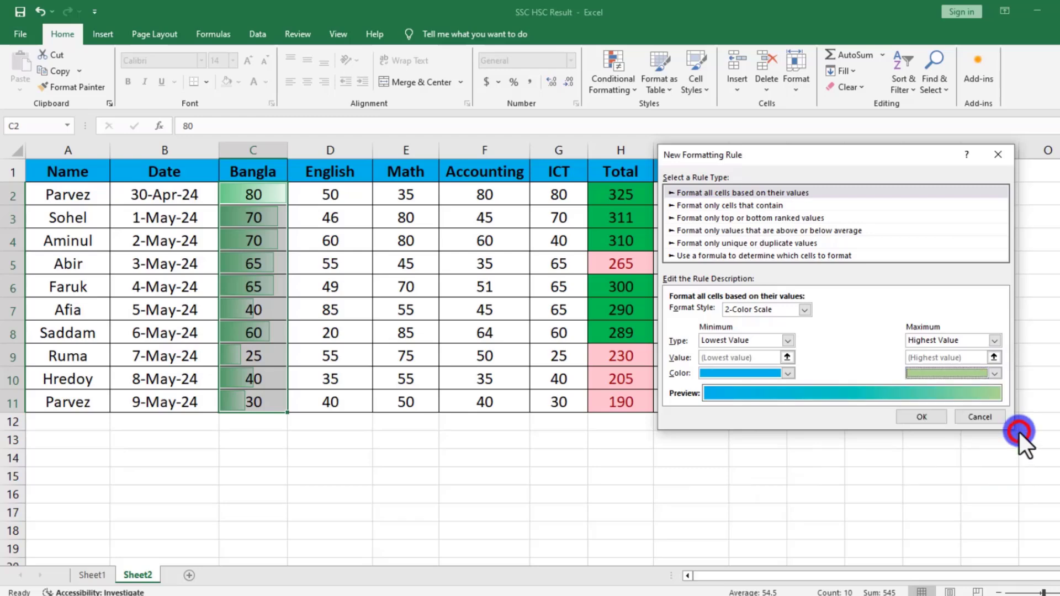
{"action": "left_click", "coordinate": [923, 417]}
Clear the conditional formatting rules from the selected Bangla marks in C2:C11.
{"action": "left_click", "coordinate": [612, 83]}
{"action": "mouse_move", "coordinate": [685, 256]}
{"action": "left_click", "coordinate": [729, 257]}
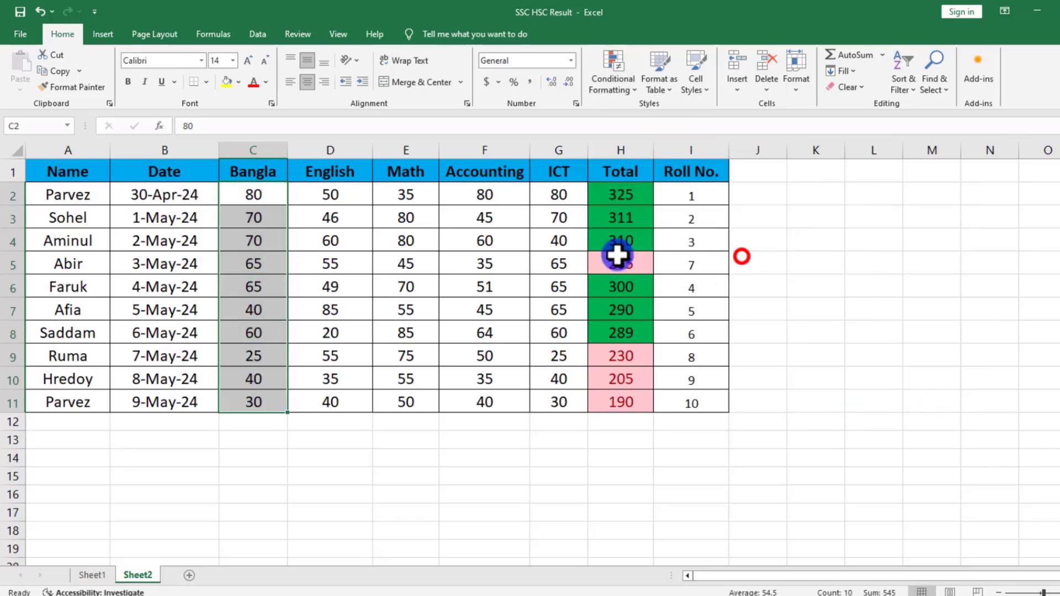
Apply the uncircled check mark, exclamation mark and cross icon set to the Bangla marks in C2:C11.
{"action": "left_click", "coordinate": [609, 72]}
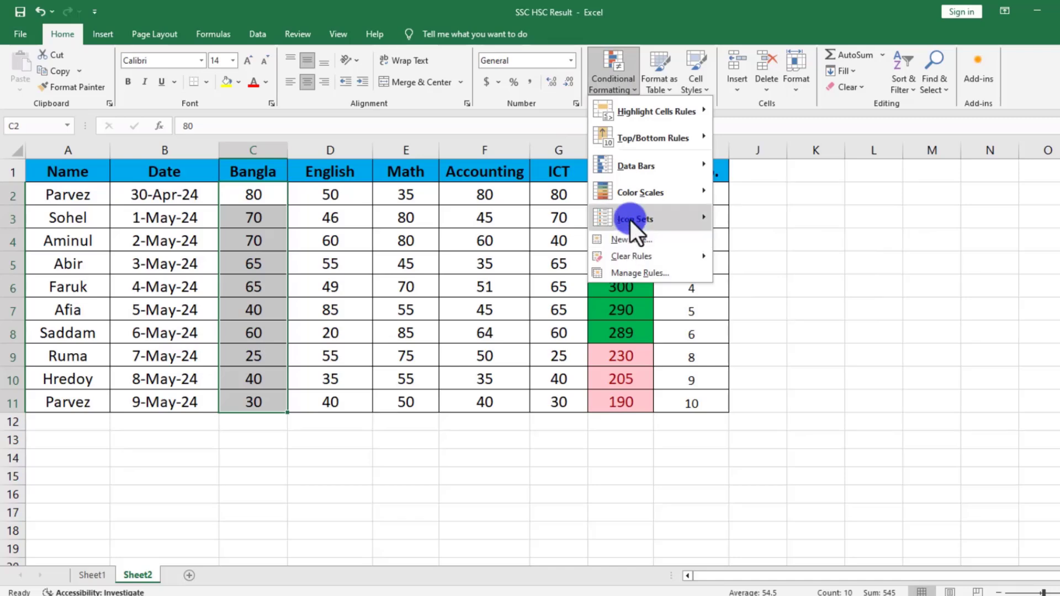
{"action": "mouse_move", "coordinate": [631, 220]}
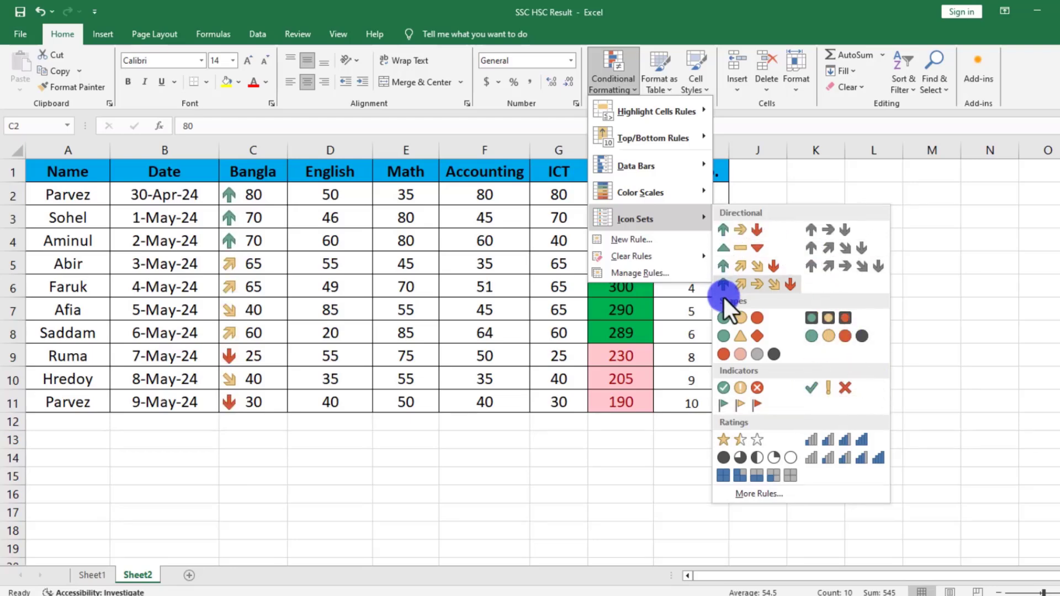
{"action": "left_click", "coordinate": [836, 390]}
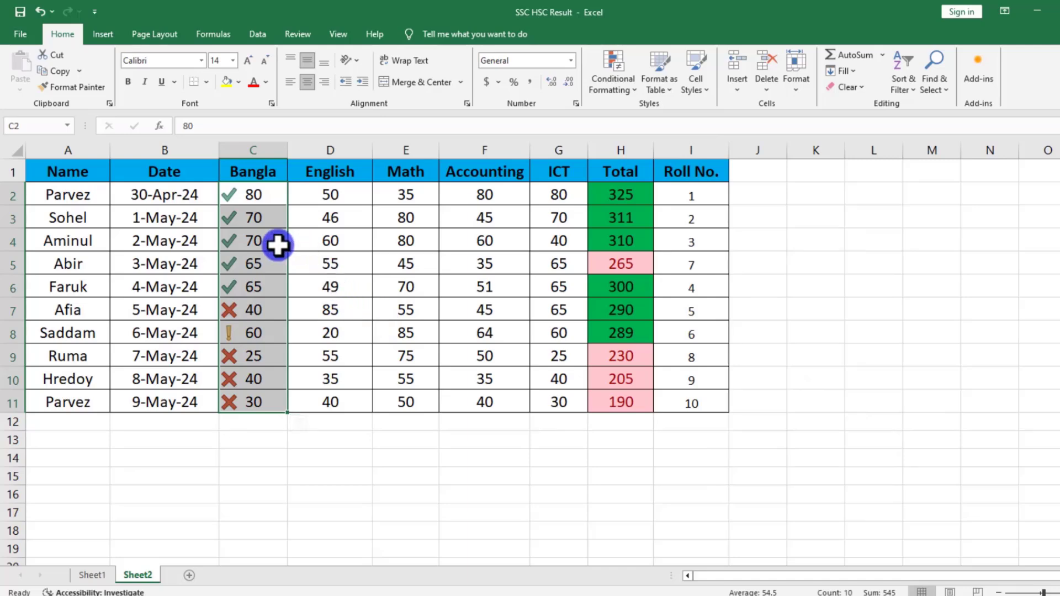
Start a custom icon set rule for the Bangla marks in C2:C11 using the 3 Symbols (Circled) icon style.
{"action": "left_click", "coordinate": [607, 79]}
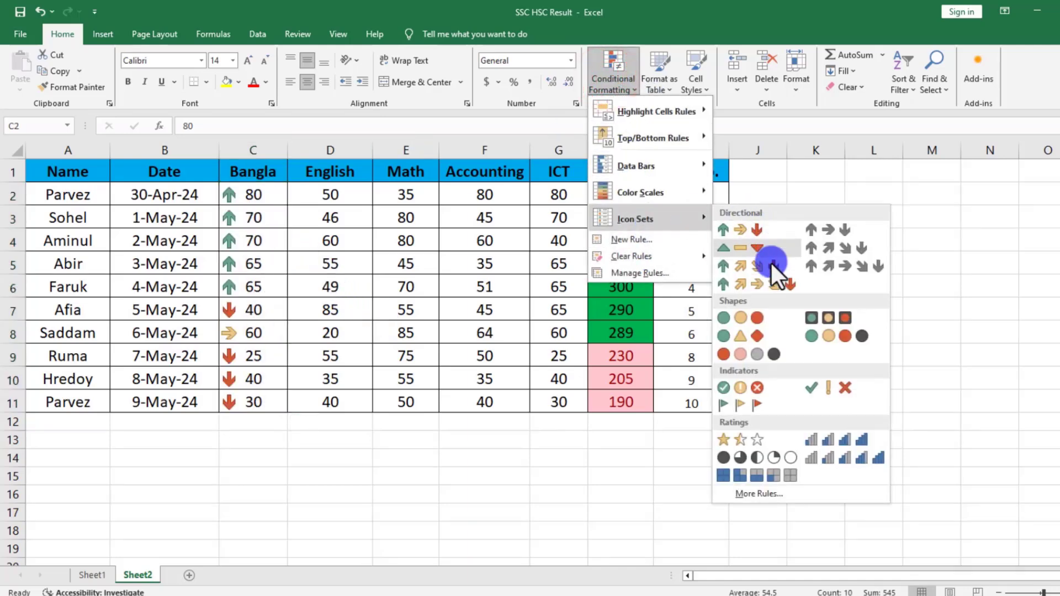
{"action": "left_click", "coordinate": [763, 498]}
{"action": "left_click", "coordinate": [806, 286]}
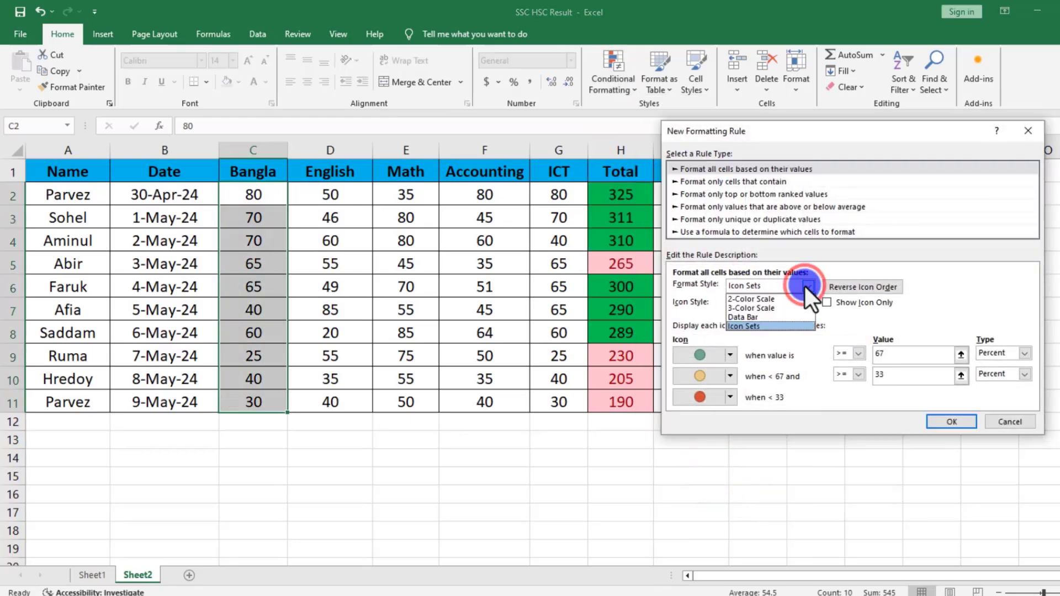
{"action": "left_click", "coordinate": [805, 286]}
{"action": "left_click", "coordinate": [805, 286]}
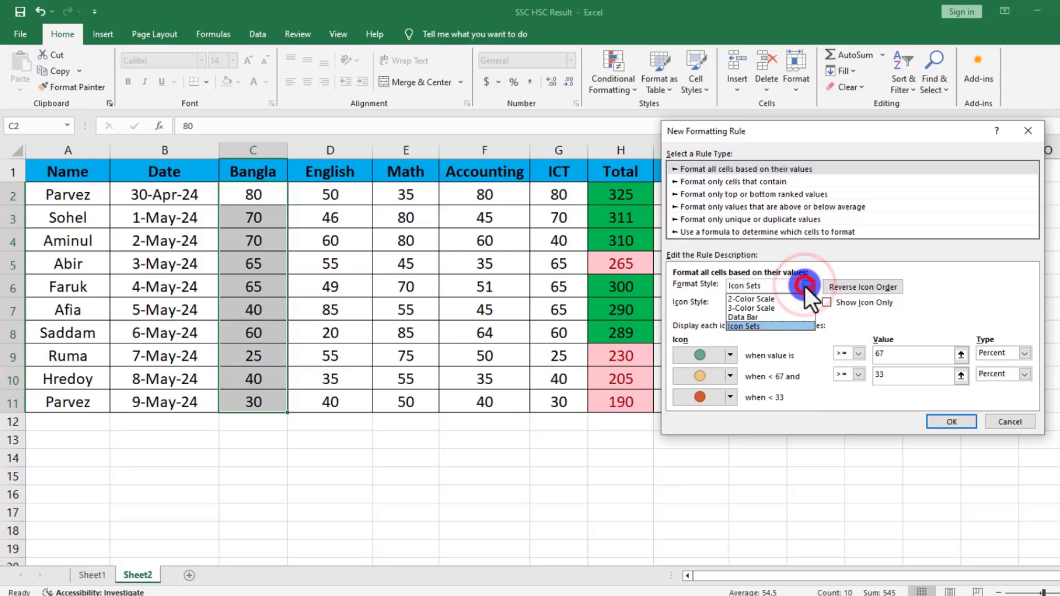
{"action": "left_click", "coordinate": [805, 287]}
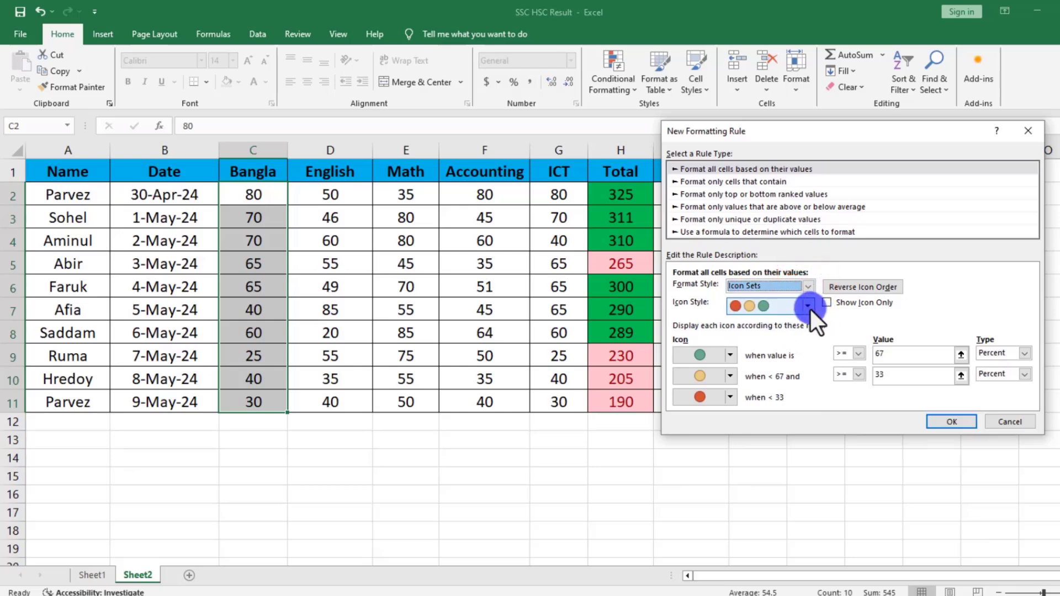
{"action": "left_click", "coordinate": [809, 308]}
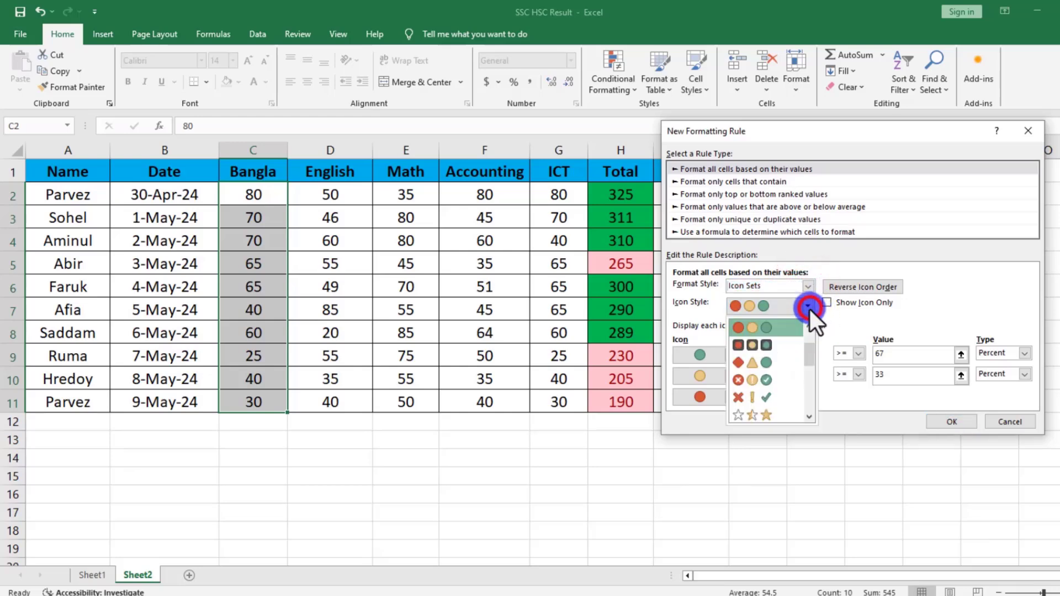
{"action": "left_click", "coordinate": [759, 383]}
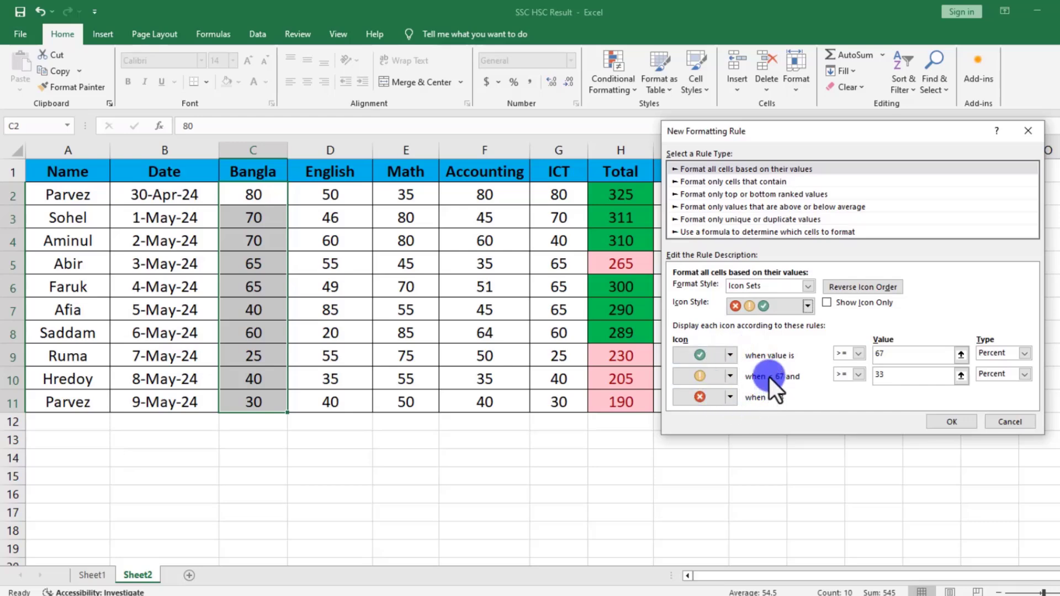
Set the green check mark threshold to >= 50 percent and apply the icon set rule.
{"action": "double_click", "coordinate": [889, 354]}
{"action": "left_click", "coordinate": [889, 354]}
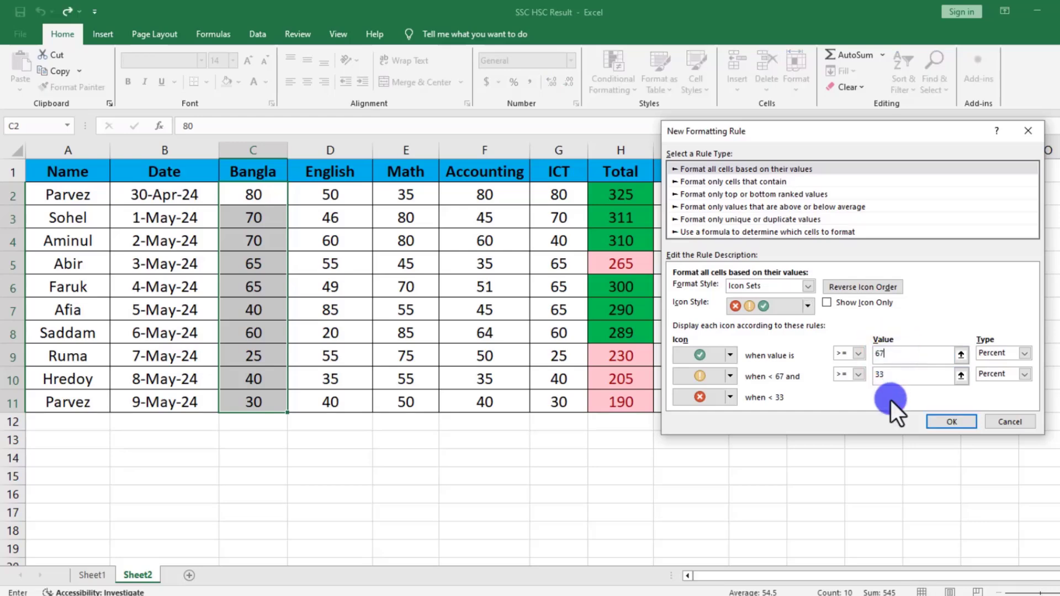
{"action": "key", "text": "BackSpace"}
{"action": "key", "text": "BackSpace"}
{"action": "type", "text": "50"}
{"action": "left_click", "coordinate": [915, 388]}
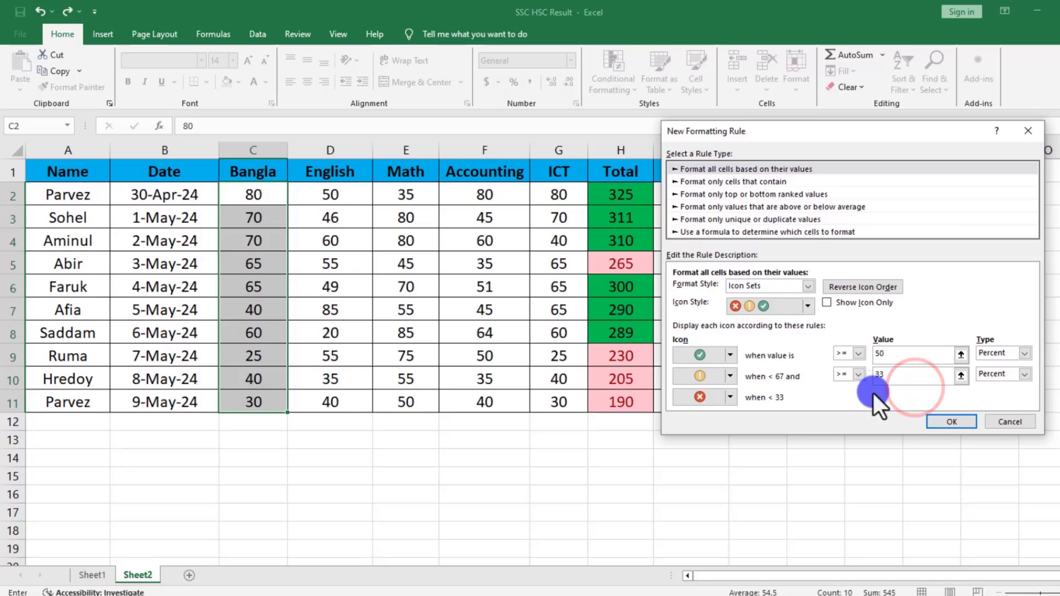
{"action": "left_click", "coordinate": [944, 421]}
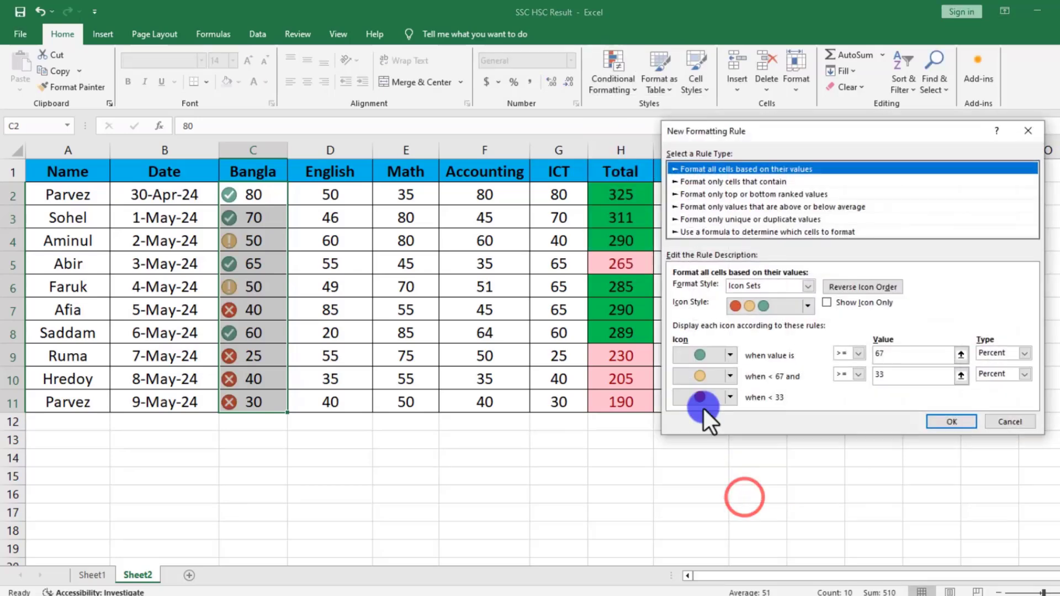
{"action": "left_click", "coordinate": [998, 426]}
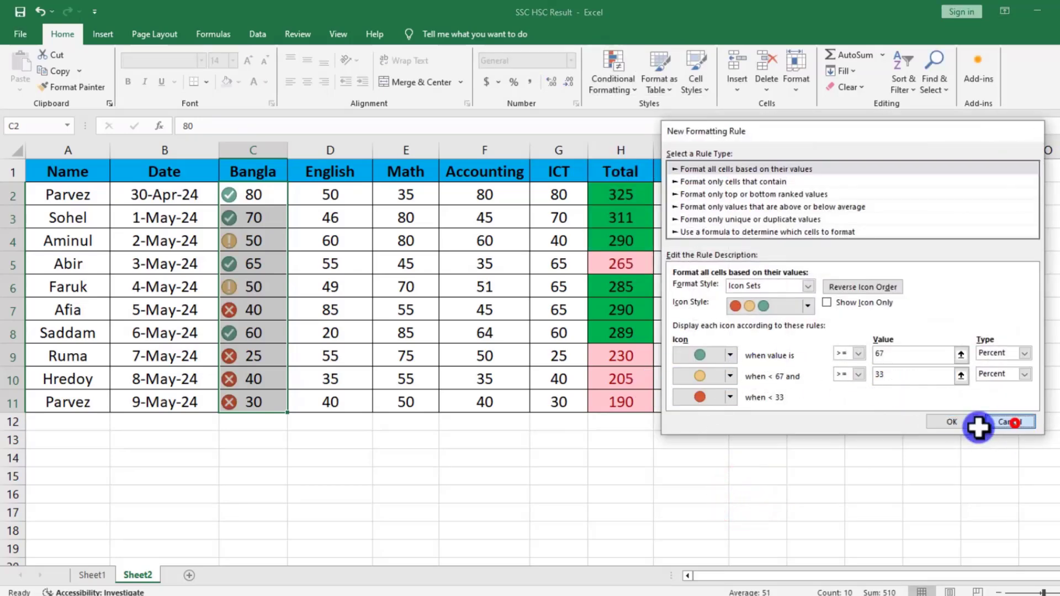
Examine how the circled icons in the Bangla column correspond to the marks in C2:C11.
{"action": "left_click", "coordinate": [254, 245]}
{"action": "left_click", "coordinate": [249, 293]}
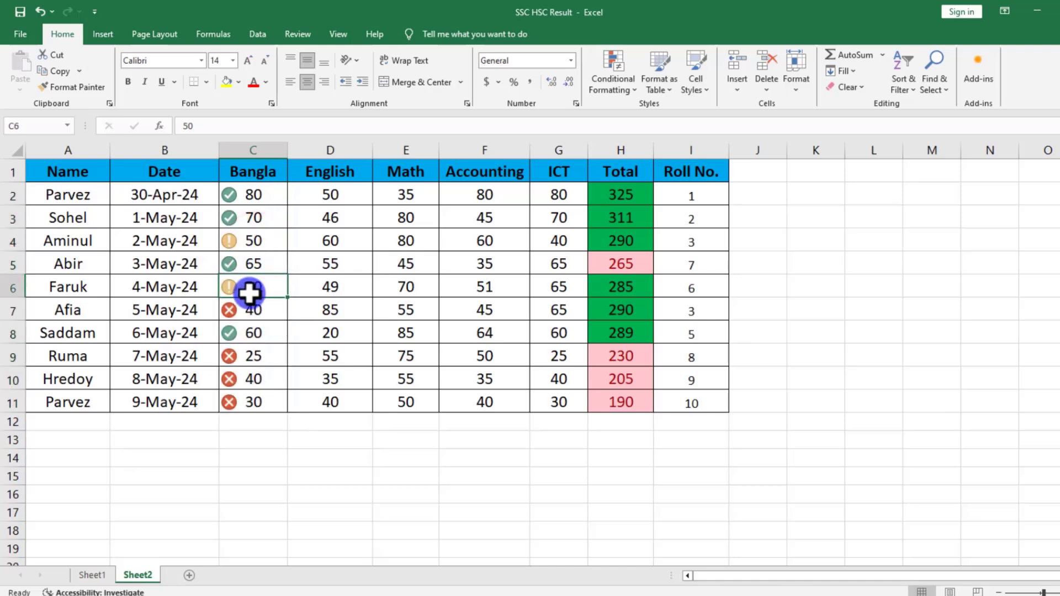
{"action": "left_click", "coordinate": [241, 265]}
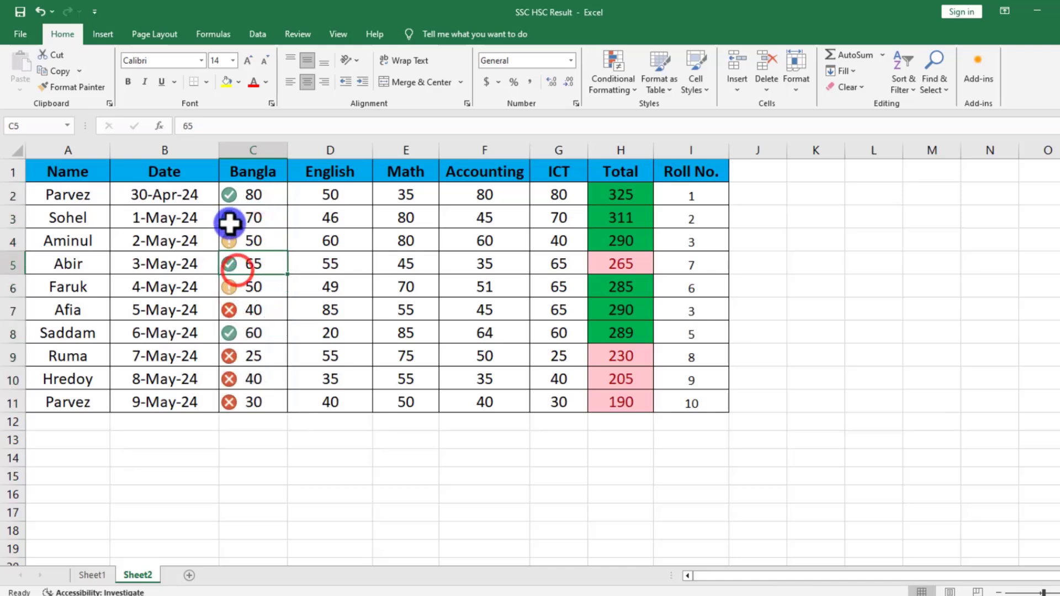
{"action": "left_click", "coordinate": [251, 310]}
{"action": "left_click", "coordinate": [260, 402]}
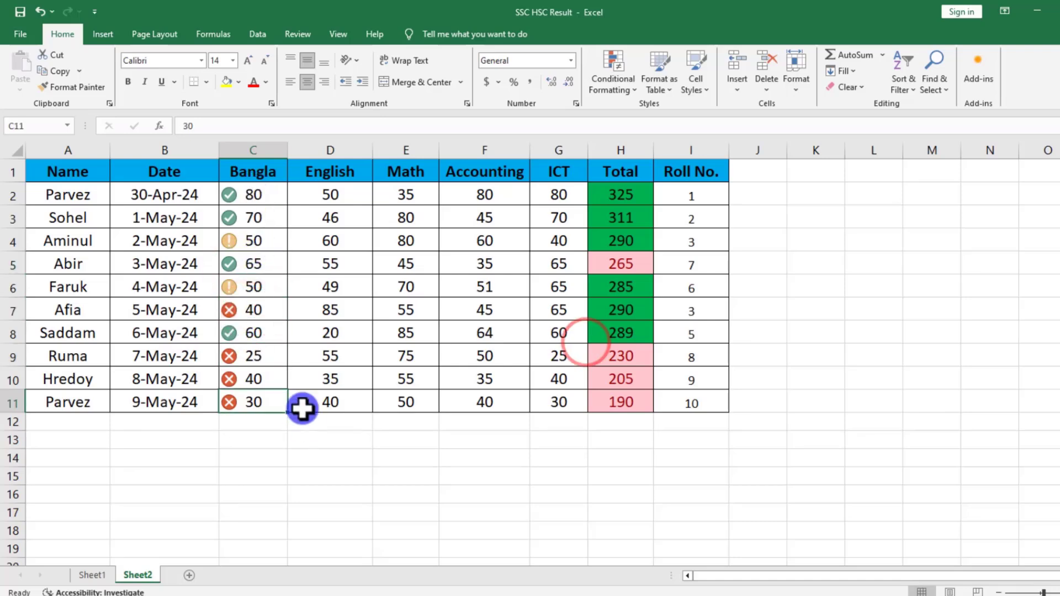
{"action": "left_click_drag", "start_coordinate": [246, 198], "coordinate": [239, 401]}
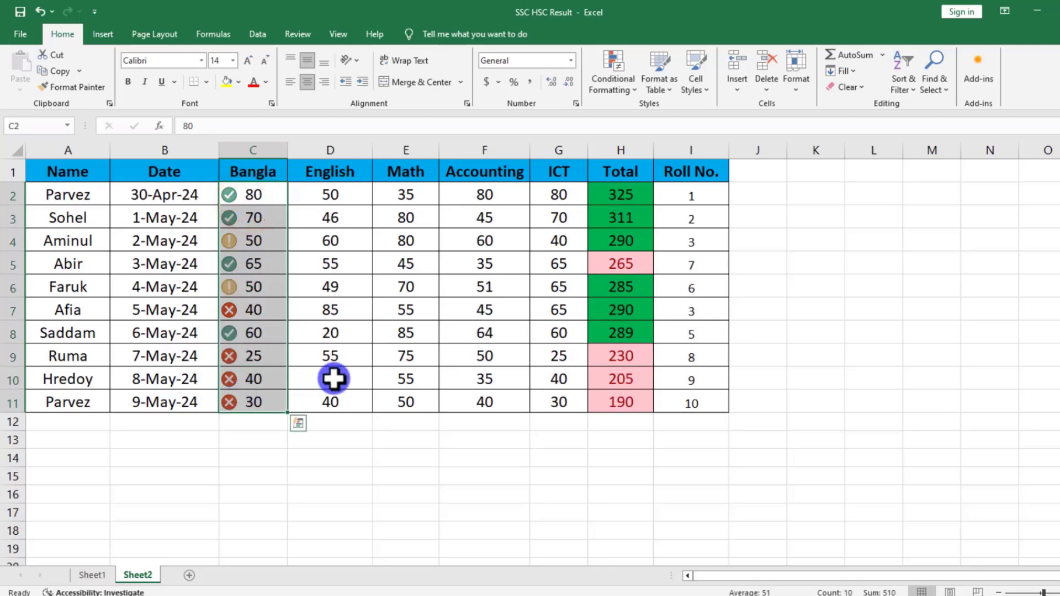
{"action": "left_click", "coordinate": [342, 355]}
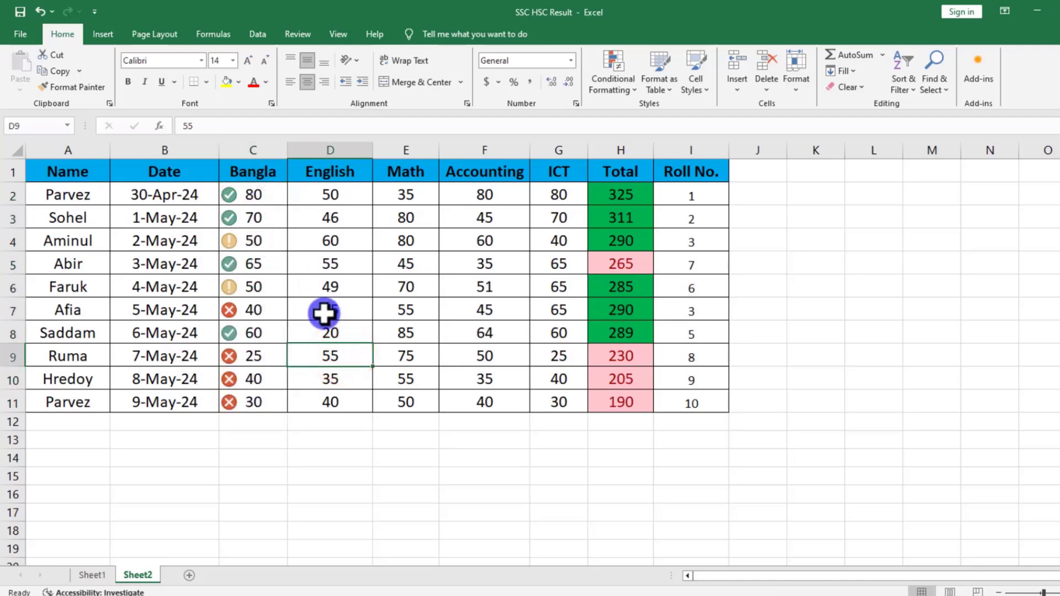
{"action": "left_click", "coordinate": [617, 66]}
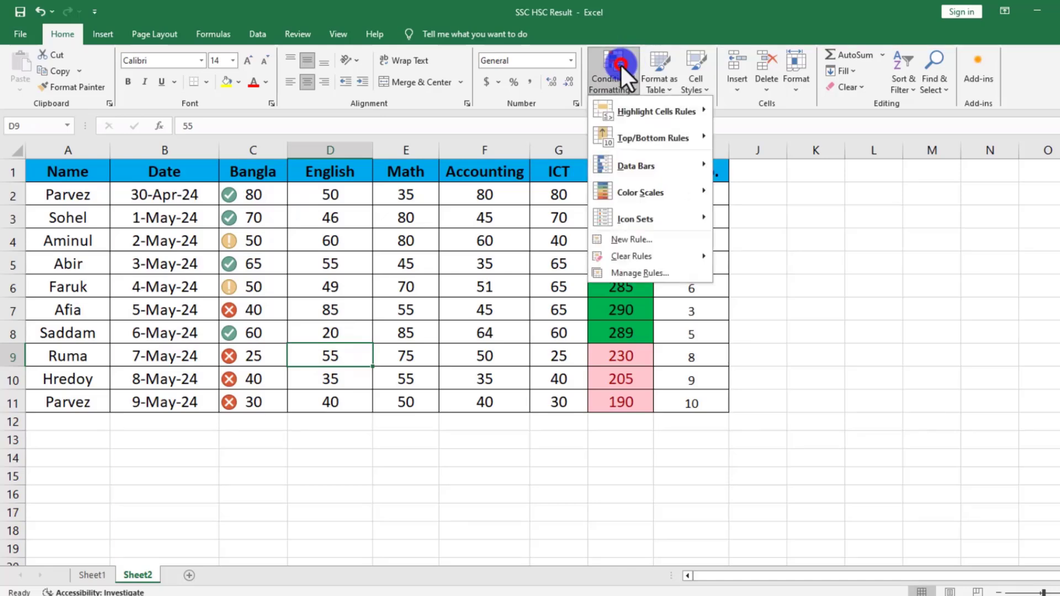
{"action": "left_click", "coordinate": [608, 240]}
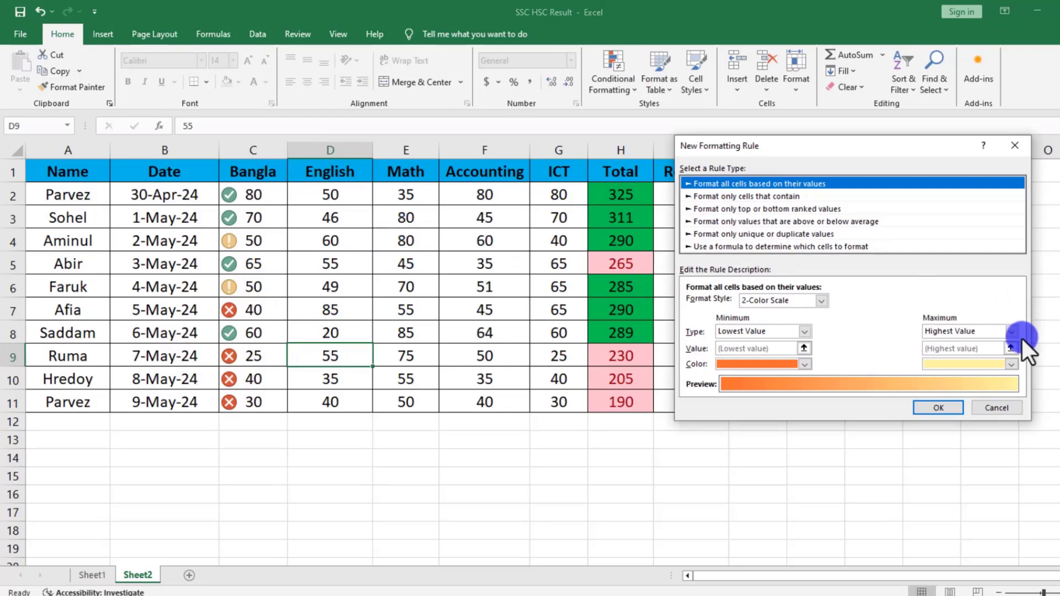
{"action": "left_click", "coordinate": [997, 409]}
Start a new formatting rule for the Bangla marks in C2:C11 with the 3-Color Scale format style.
{"action": "left_click_drag", "start_coordinate": [269, 193], "coordinate": [256, 402]}
{"action": "left_click", "coordinate": [607, 71]}
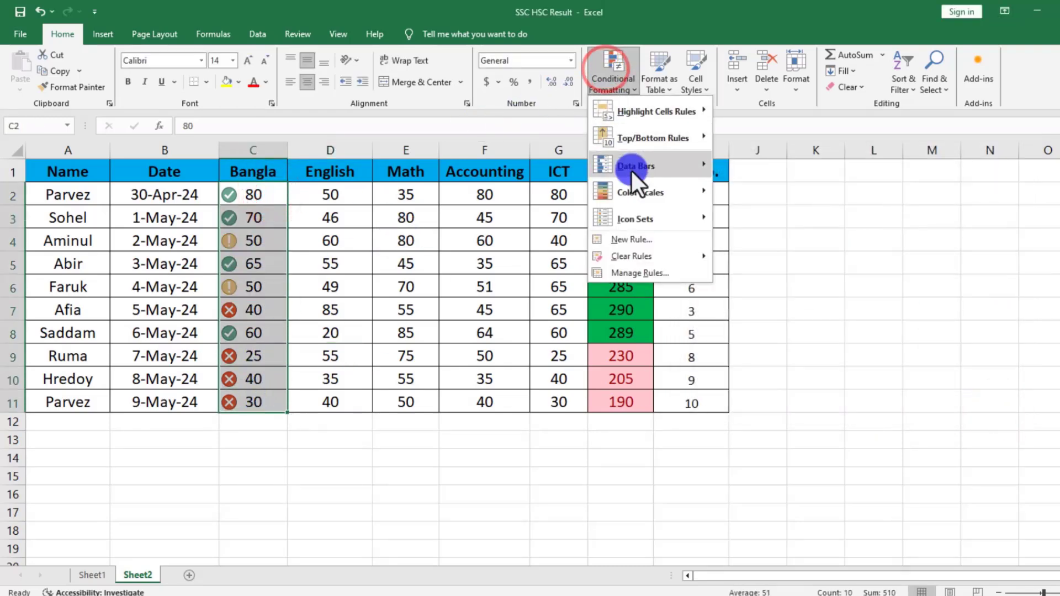
{"action": "left_click", "coordinate": [645, 240]}
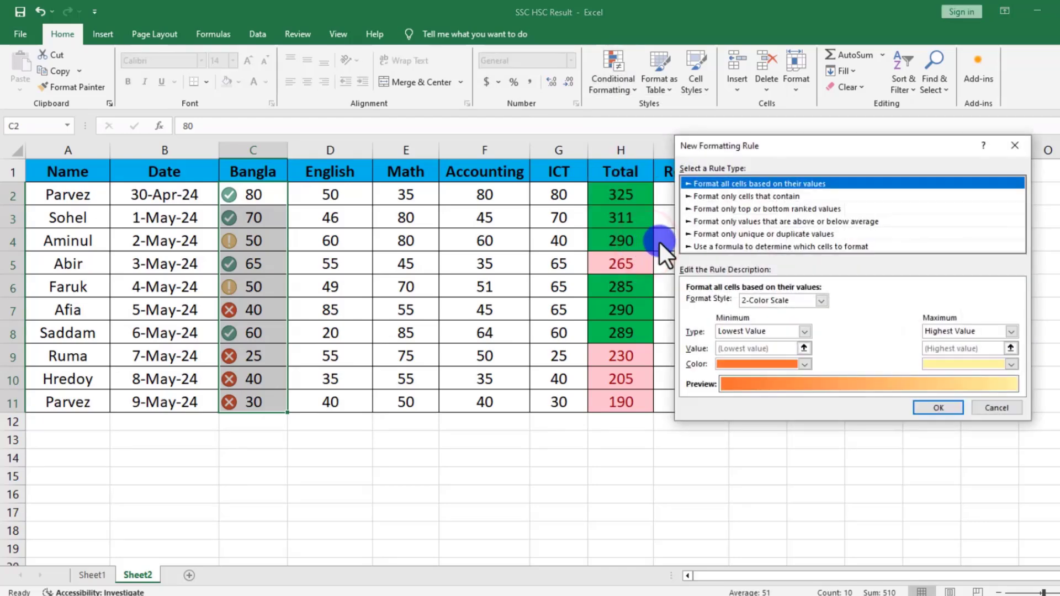
{"action": "left_click", "coordinate": [822, 301]}
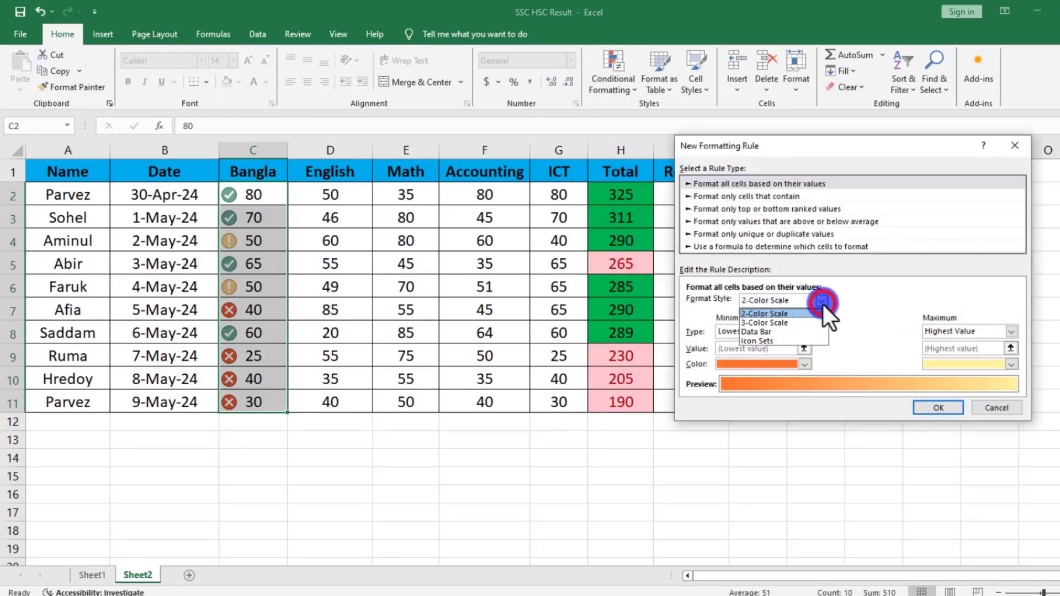
{"action": "left_click", "coordinate": [771, 324]}
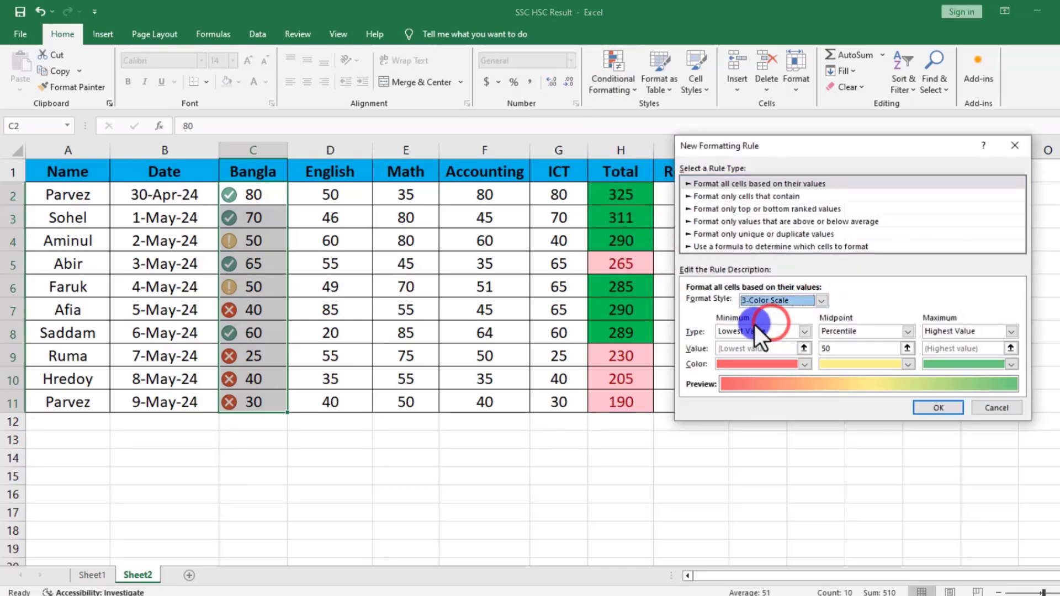
Color the scale's minimum red, midpoint green and maximum yellow, and apply the rule.
{"action": "left_click", "coordinate": [796, 369]}
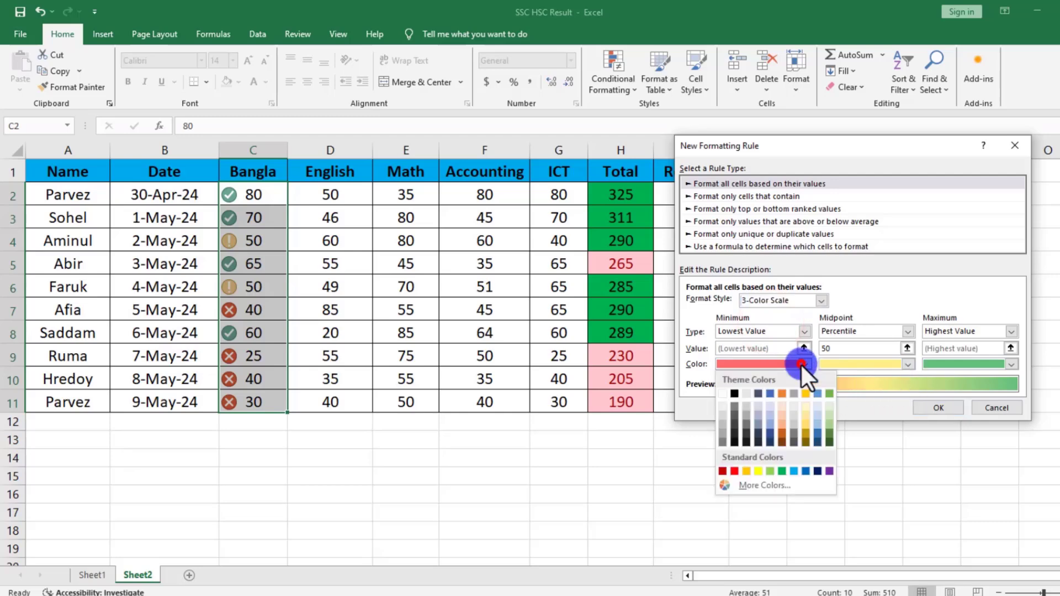
{"action": "left_click", "coordinate": [735, 471]}
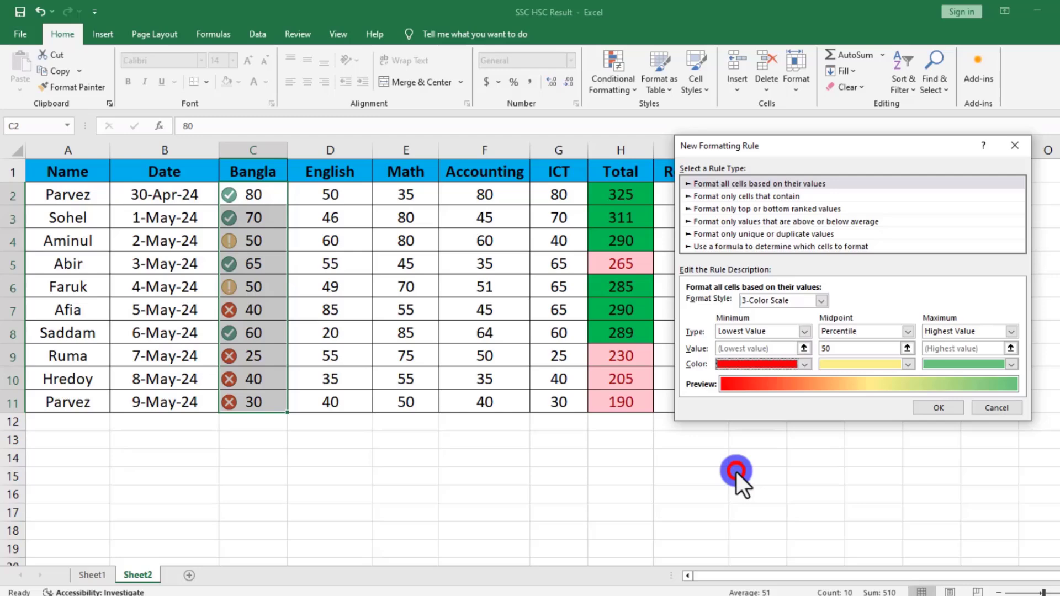
{"action": "left_click", "coordinate": [910, 364]}
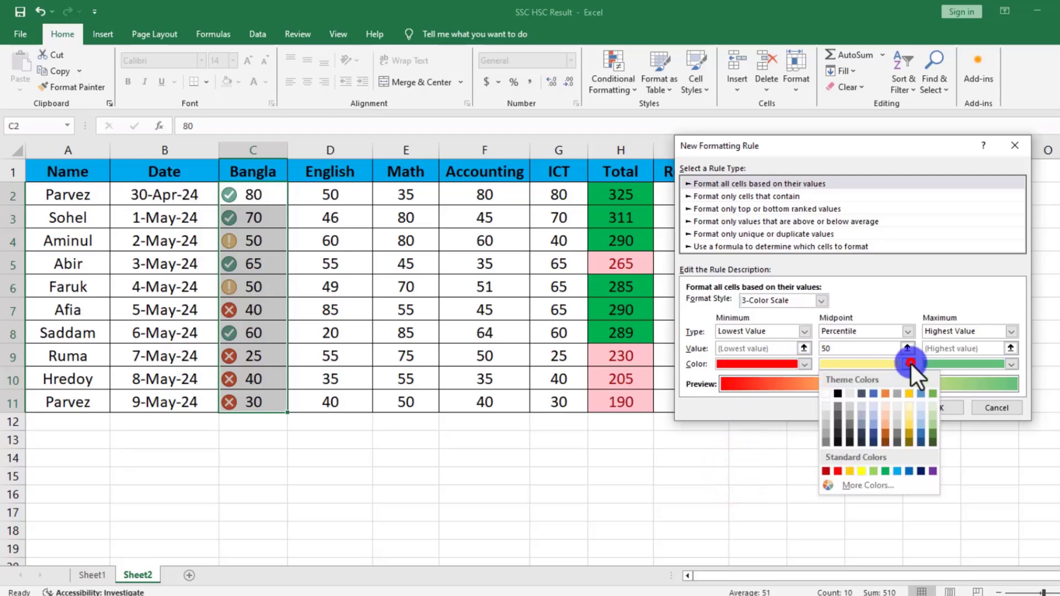
{"action": "left_click", "coordinate": [885, 471]}
{"action": "left_click", "coordinate": [1009, 365]}
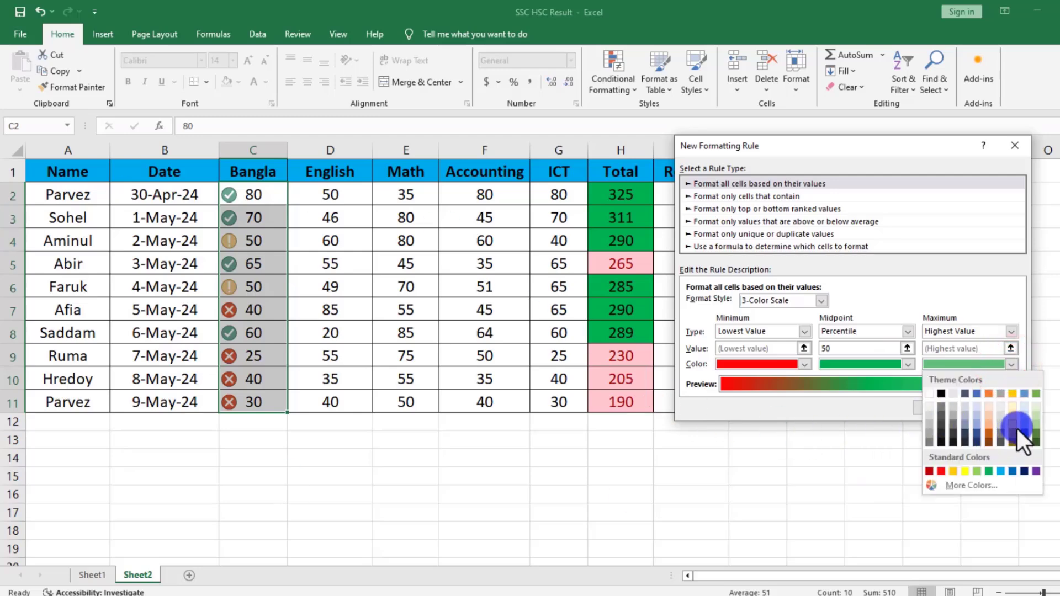
{"action": "left_click", "coordinate": [965, 472]}
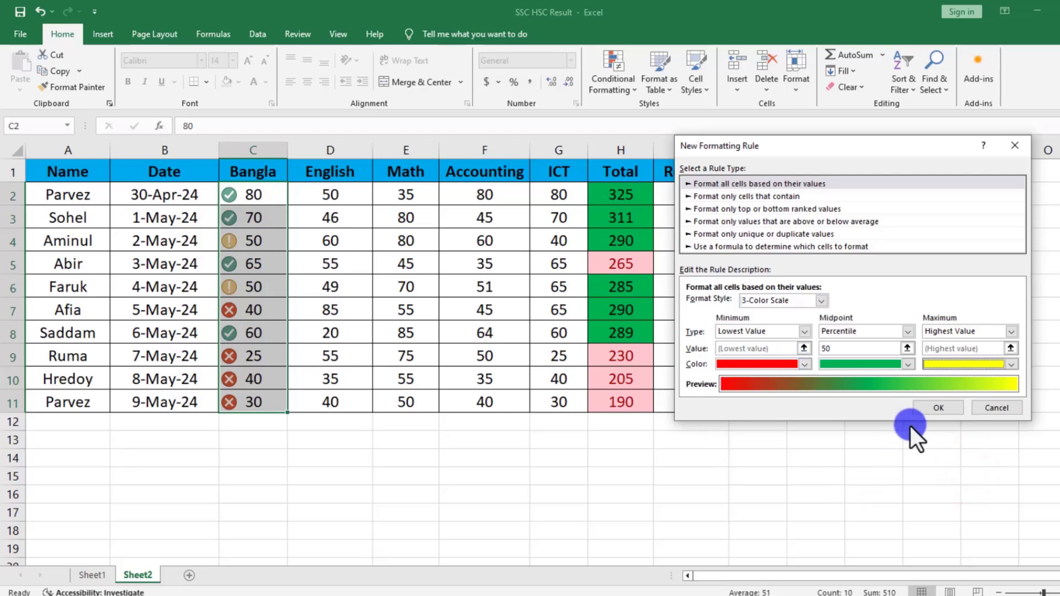
{"action": "left_click", "coordinate": [938, 407]}
{"action": "left_click", "coordinate": [350, 459]}
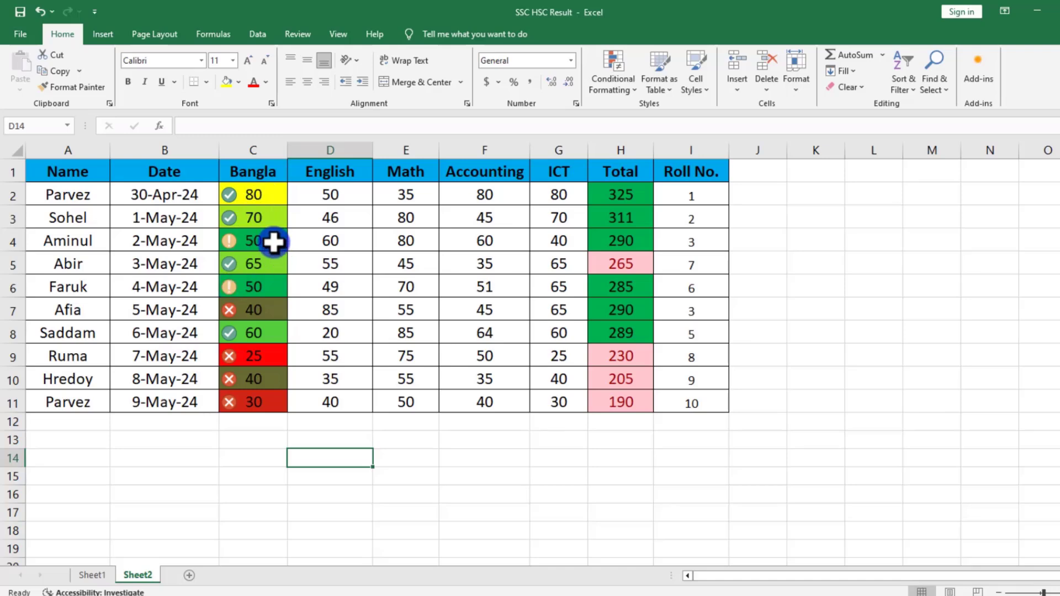
Examine how the three-color shading in the Bangla column relates to the lowest, middle and highest marks.
{"action": "left_click", "coordinate": [273, 241]}
{"action": "left_click", "coordinate": [259, 285]}
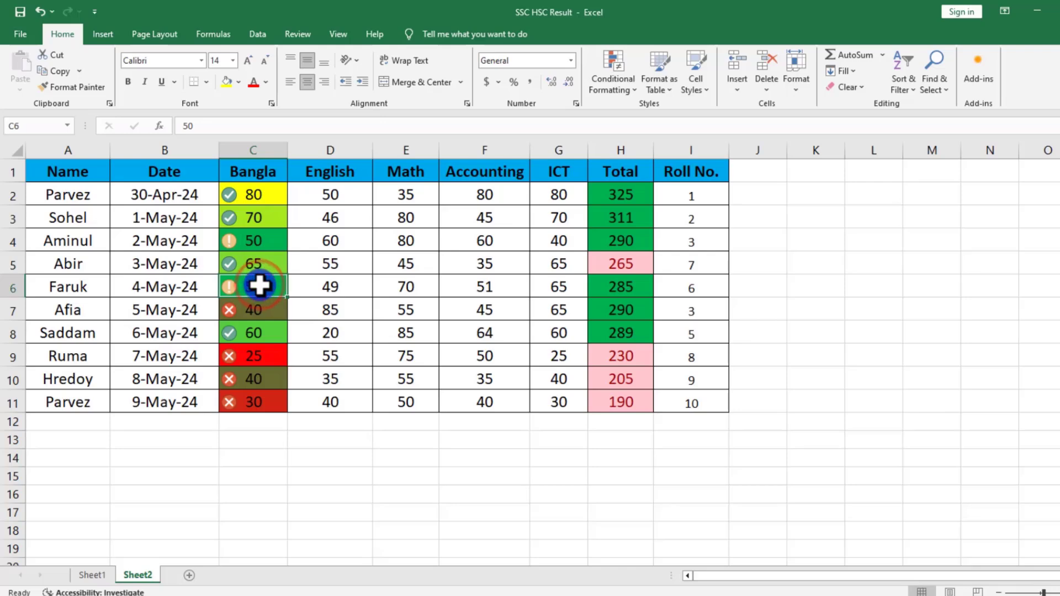
{"action": "left_click", "coordinate": [259, 311]}
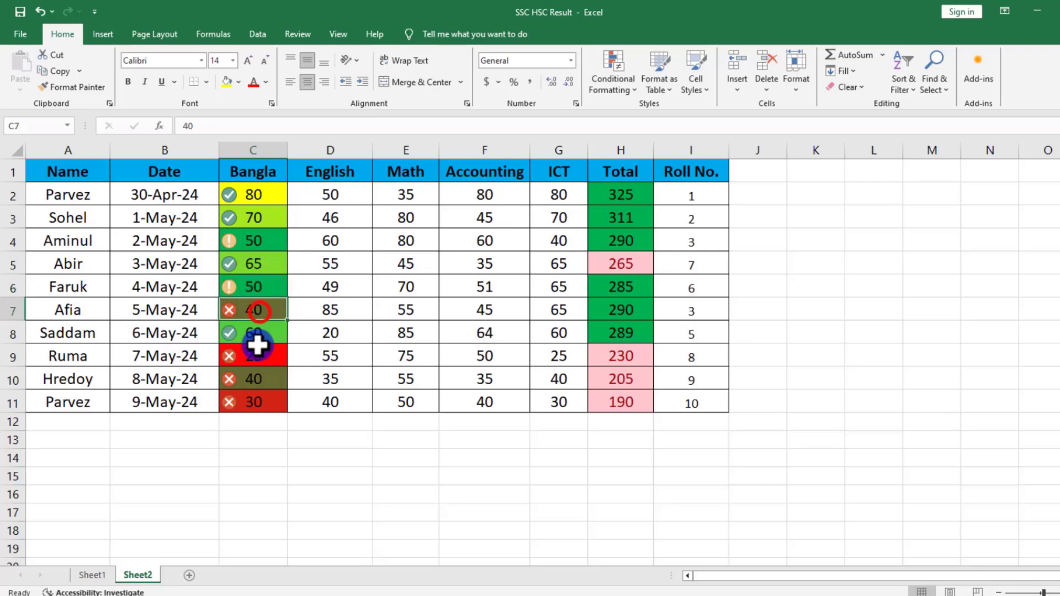
{"action": "left_click", "coordinate": [254, 355]}
{"action": "left_click", "coordinate": [251, 406]}
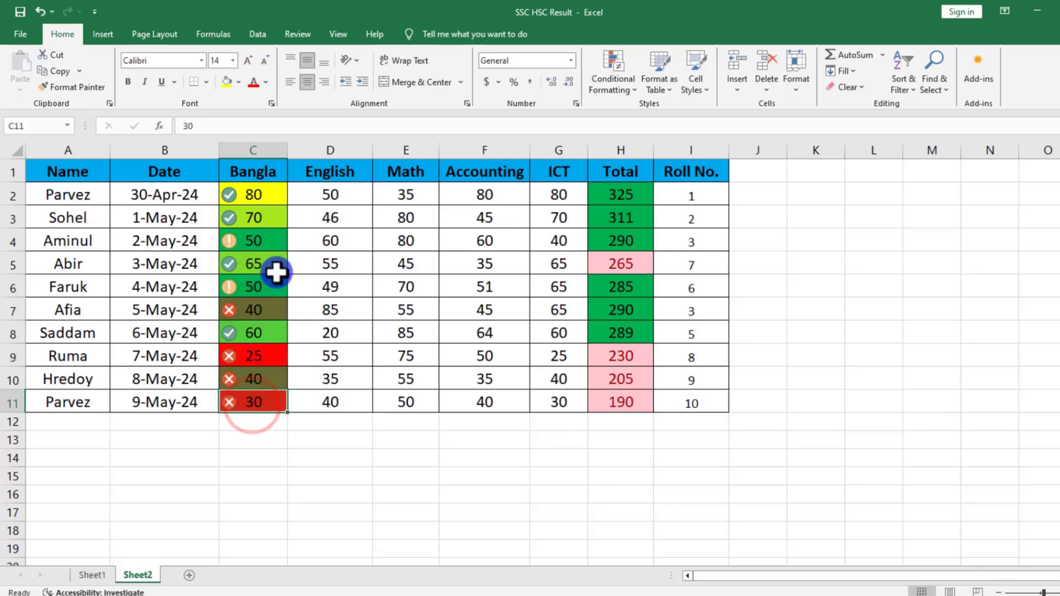
{"action": "left_click", "coordinate": [260, 222]}
{"action": "left_click", "coordinate": [259, 196]}
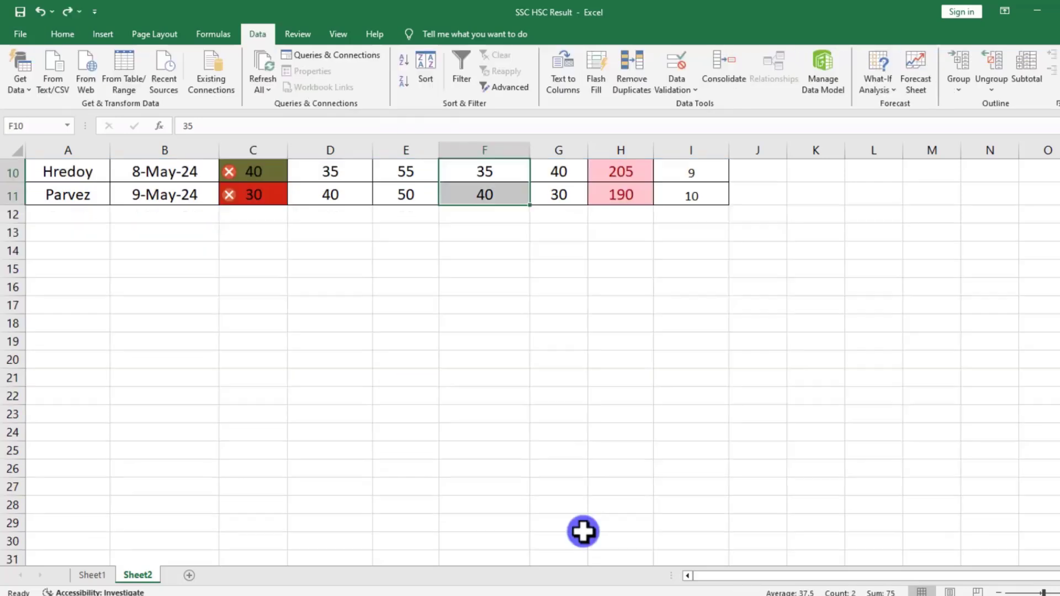
{"action": "scroll", "coordinate": [582, 530], "scroll_direction": "up", "scroll_amount": 3}
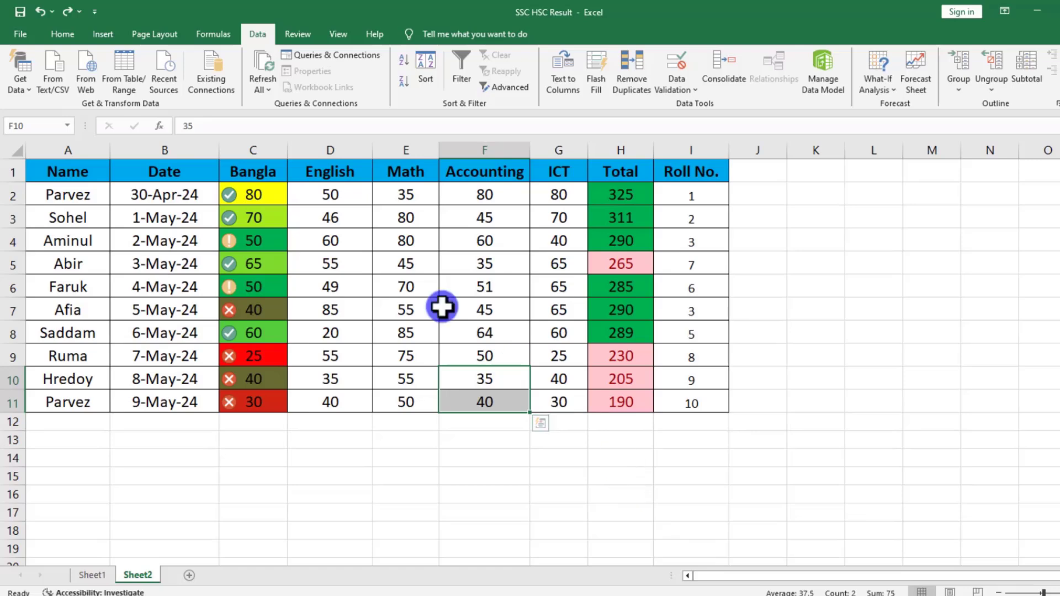
{"action": "left_click", "coordinate": [102, 34]}
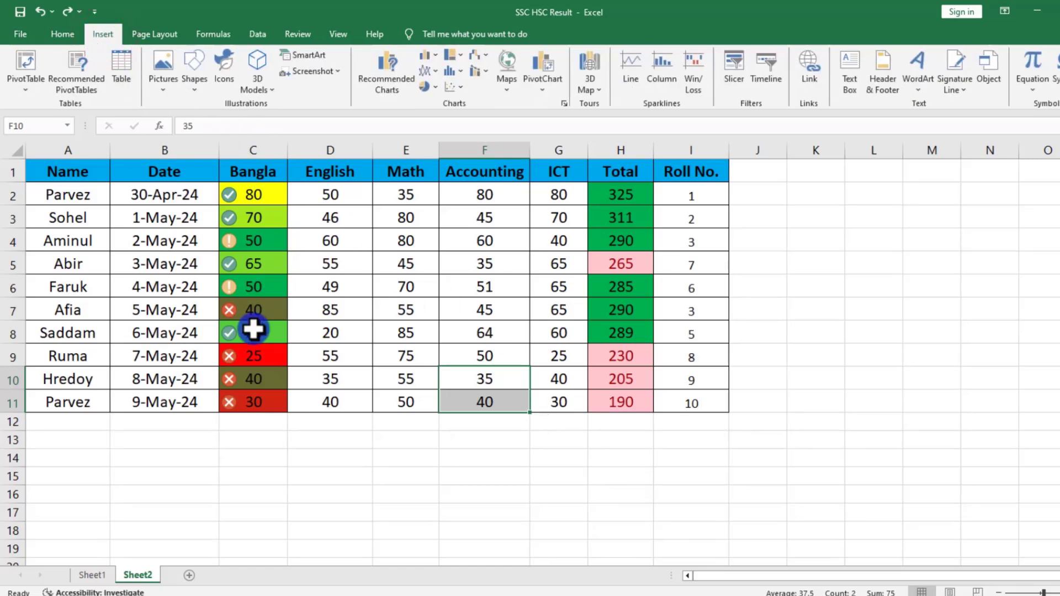